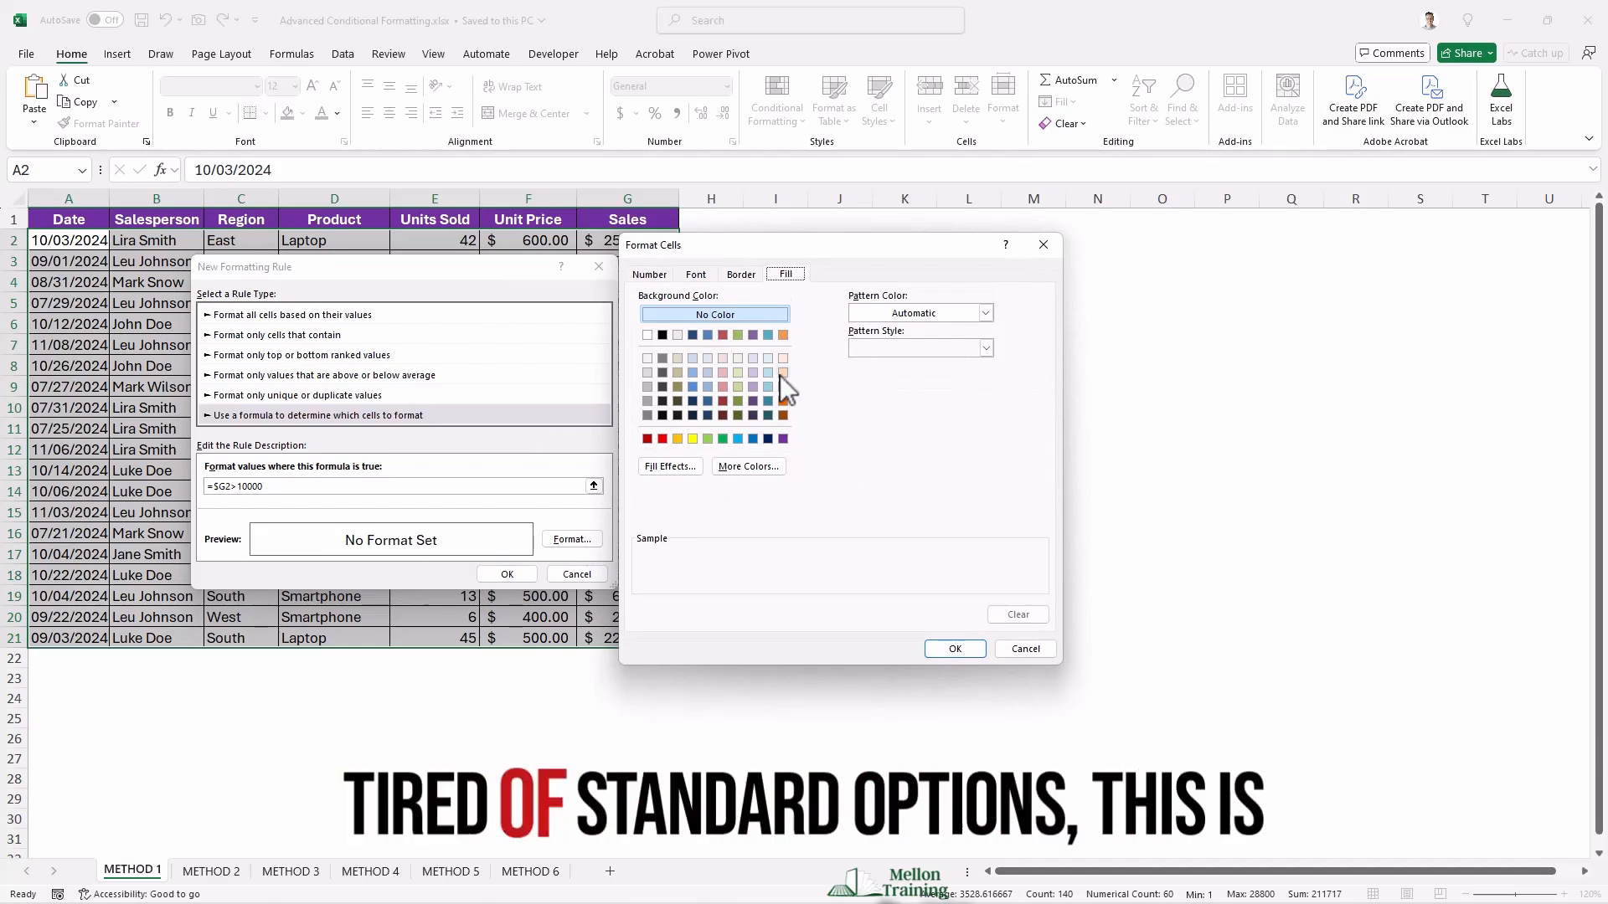
- Give the =$G2>10000 formatting rule a light green fill and apply it to the sales table on the METHOD 1 sheet
left_click(738, 373)
left_click(940, 651)
left_click(507, 574)
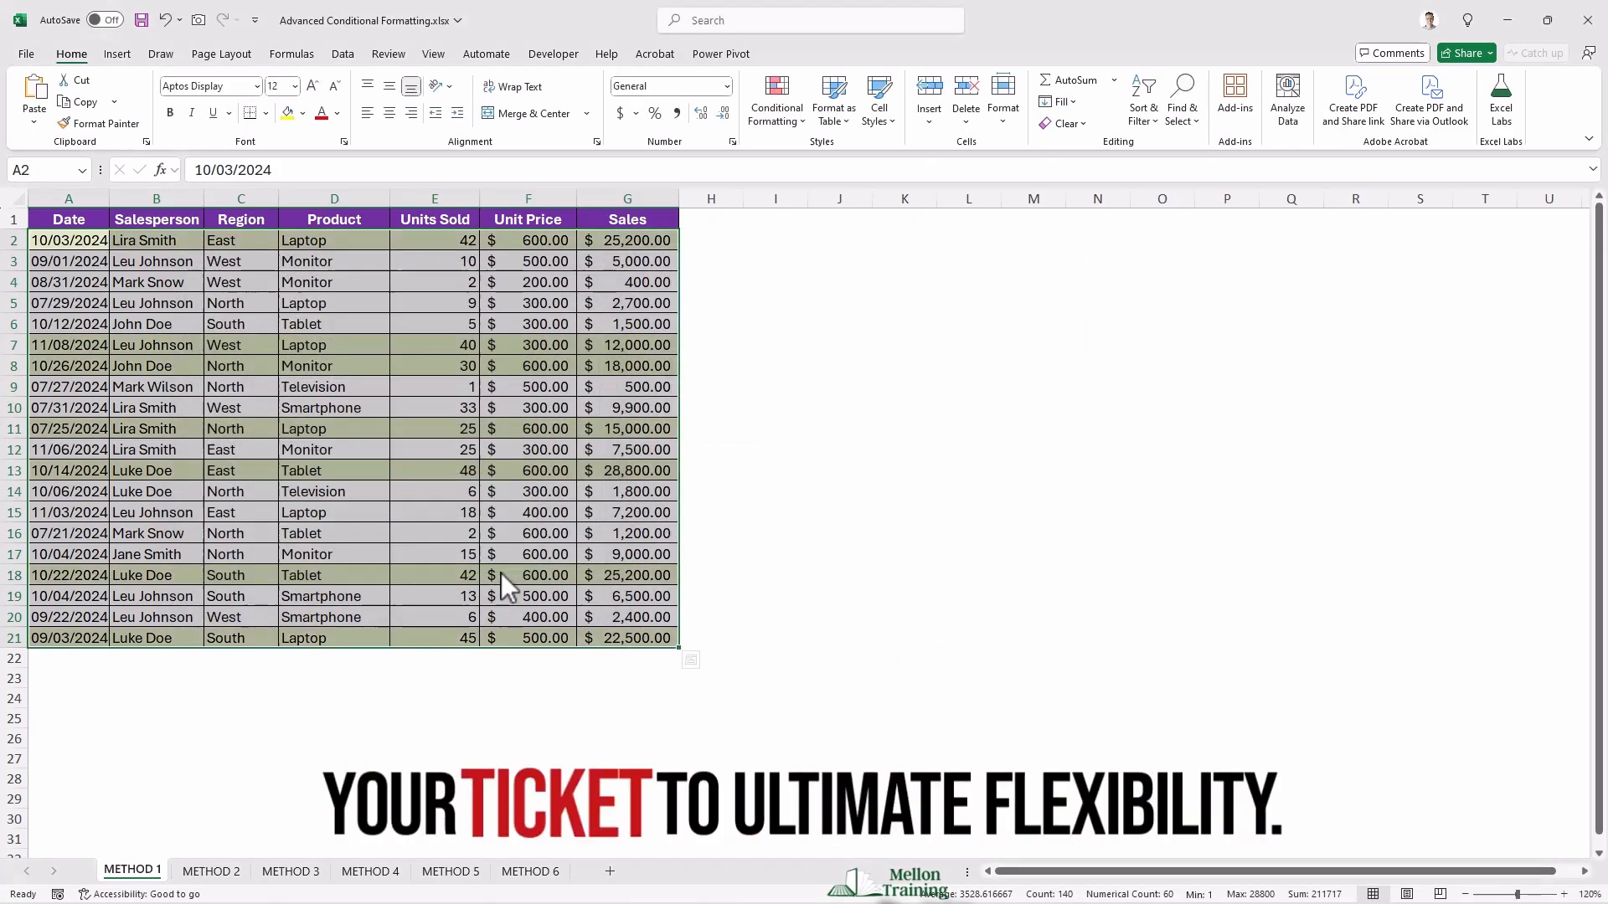
left_click(711, 219)
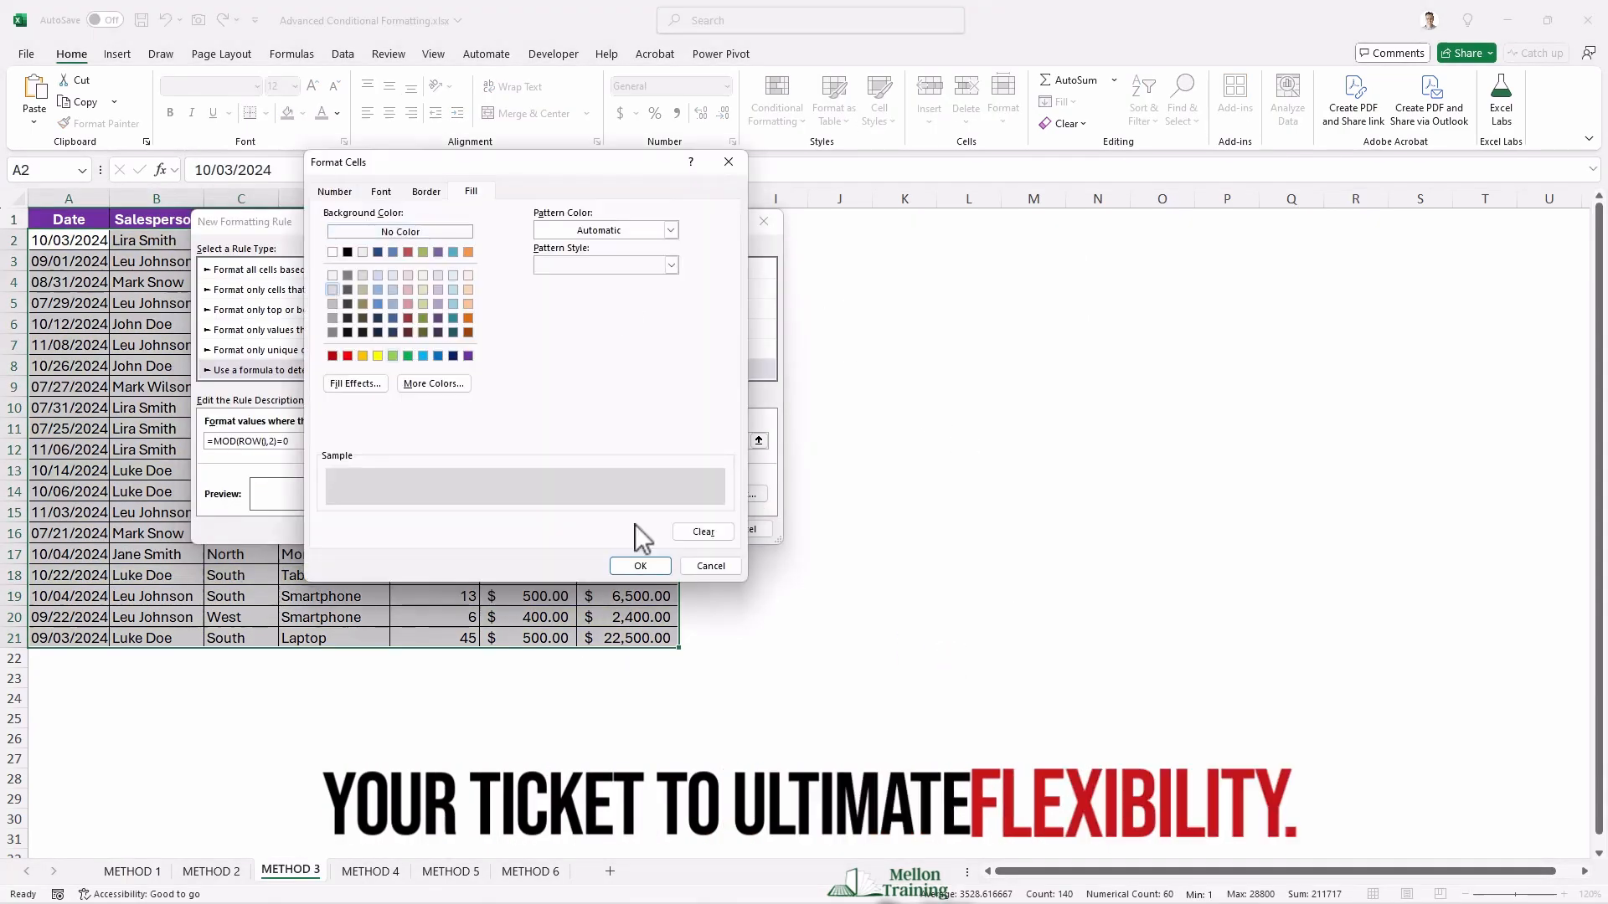
- Confirm the light gray fill for the =MOD(ROW(),2)=0 formatting rule on the METHOD 3 sheet
left_click(640, 567)
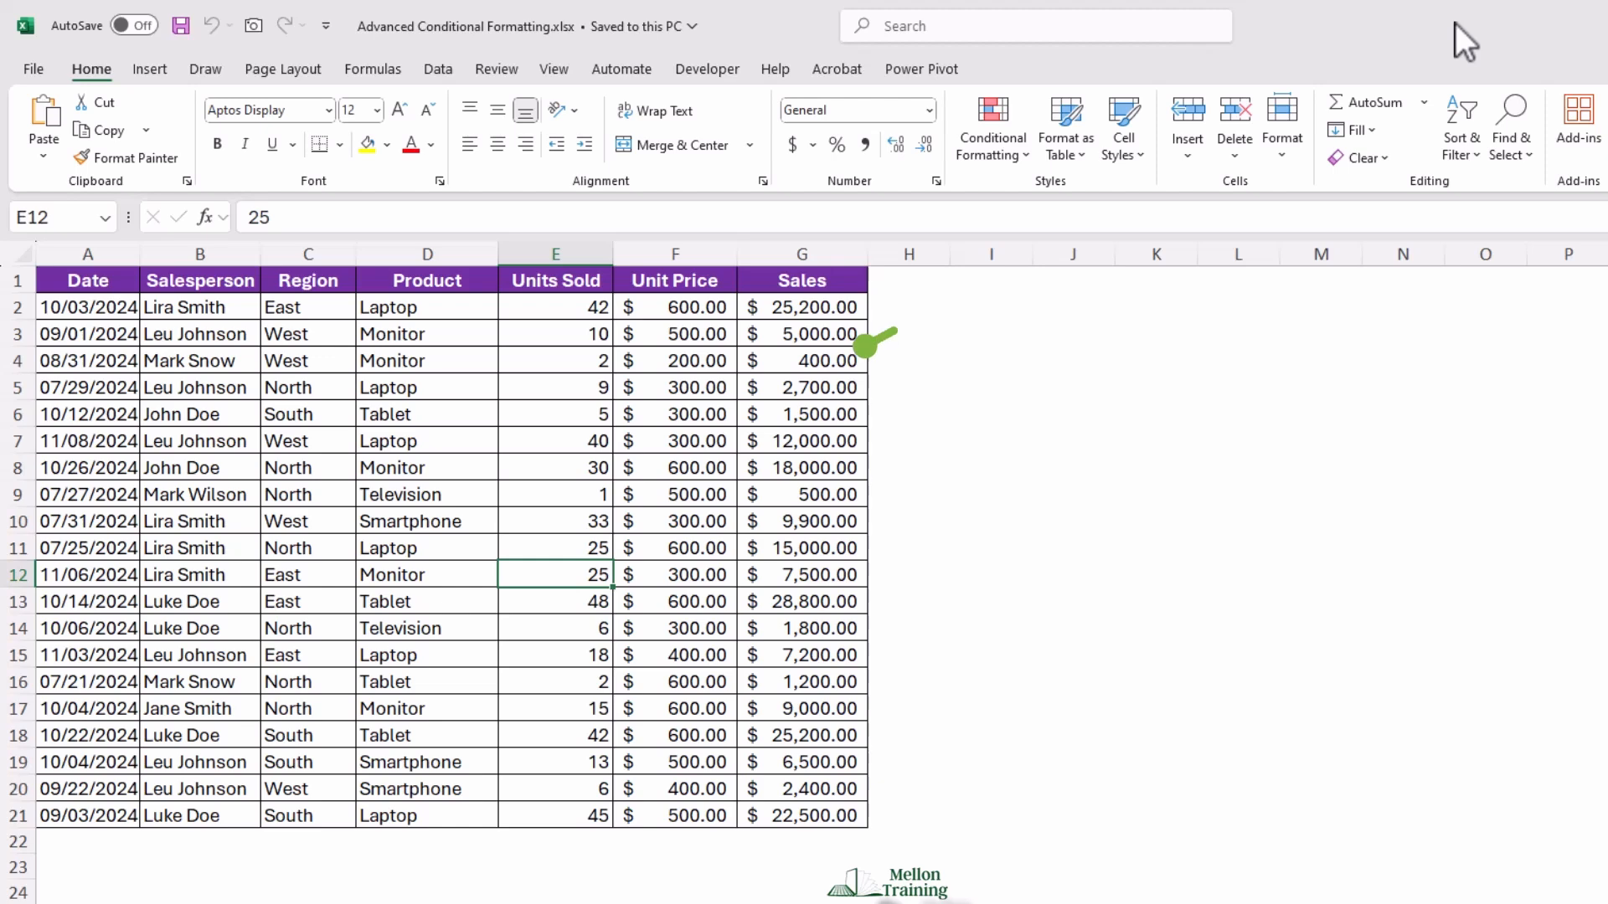
- Select the sales data A2:G21 and start a new conditional formatting rule that uses a formula to determine which cells to format
left_click(73, 307)
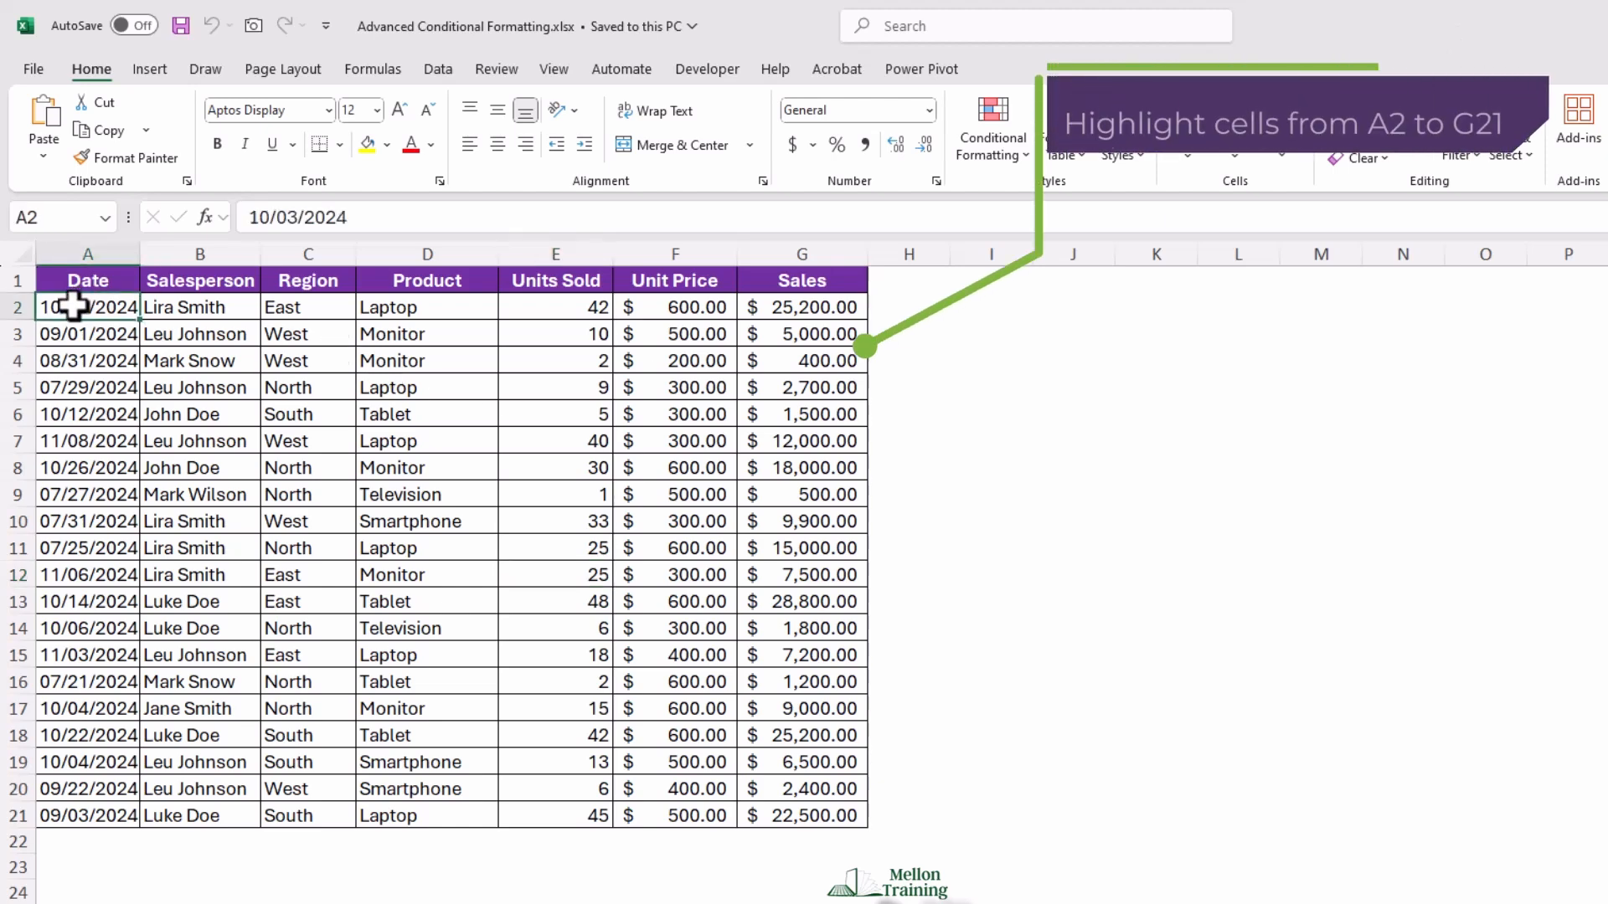
left_click_drag(73, 306, 796, 822)
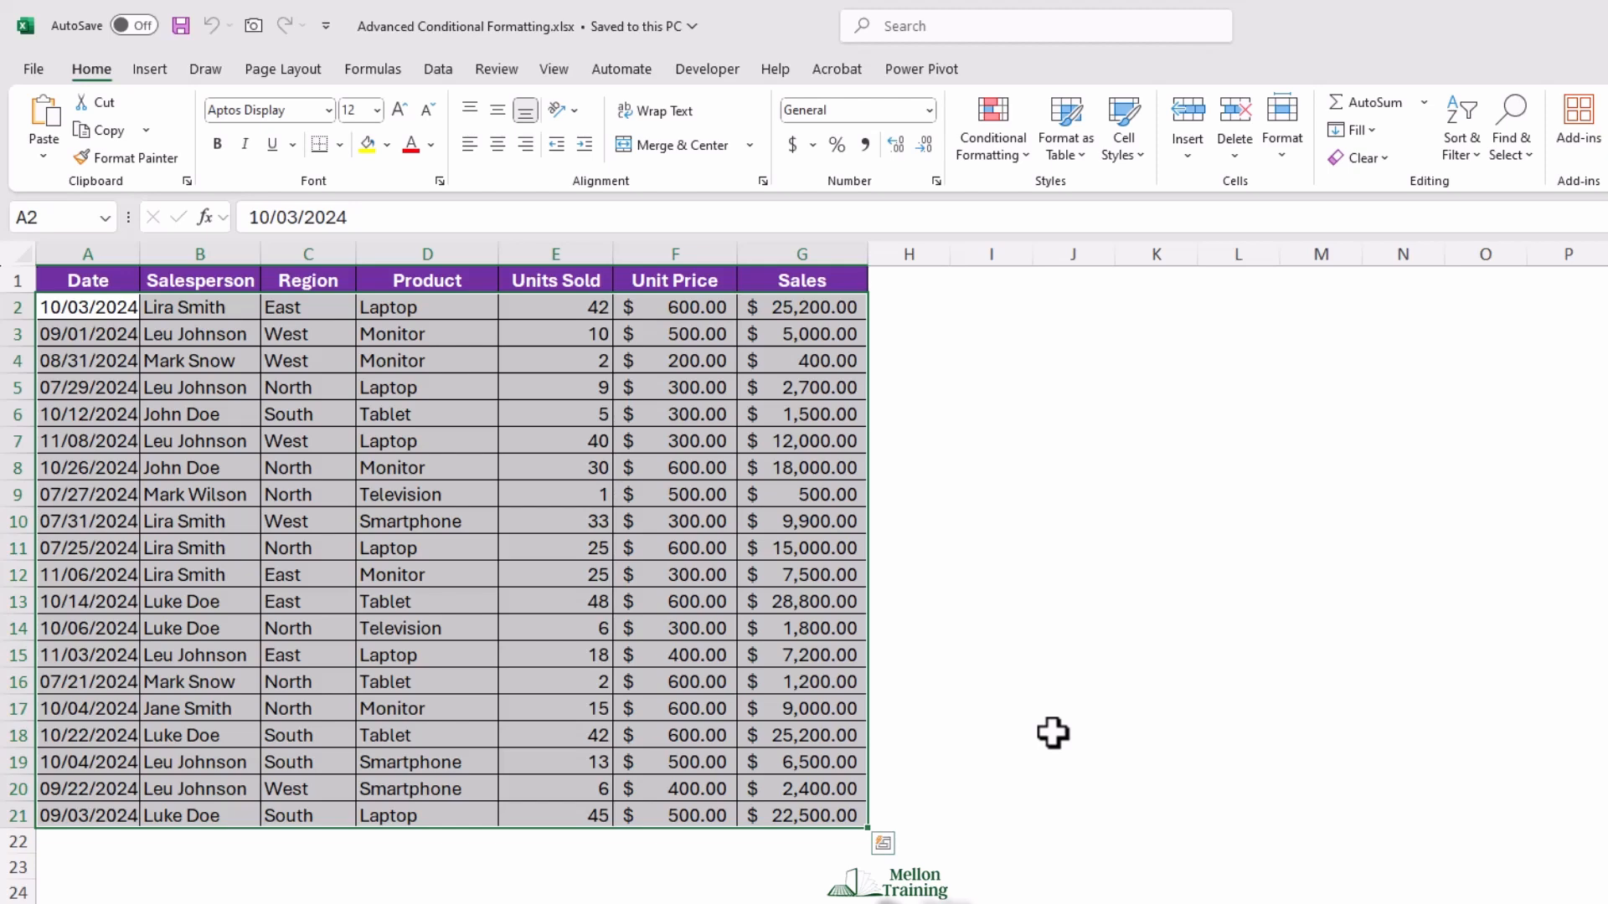
left_click(1023, 153)
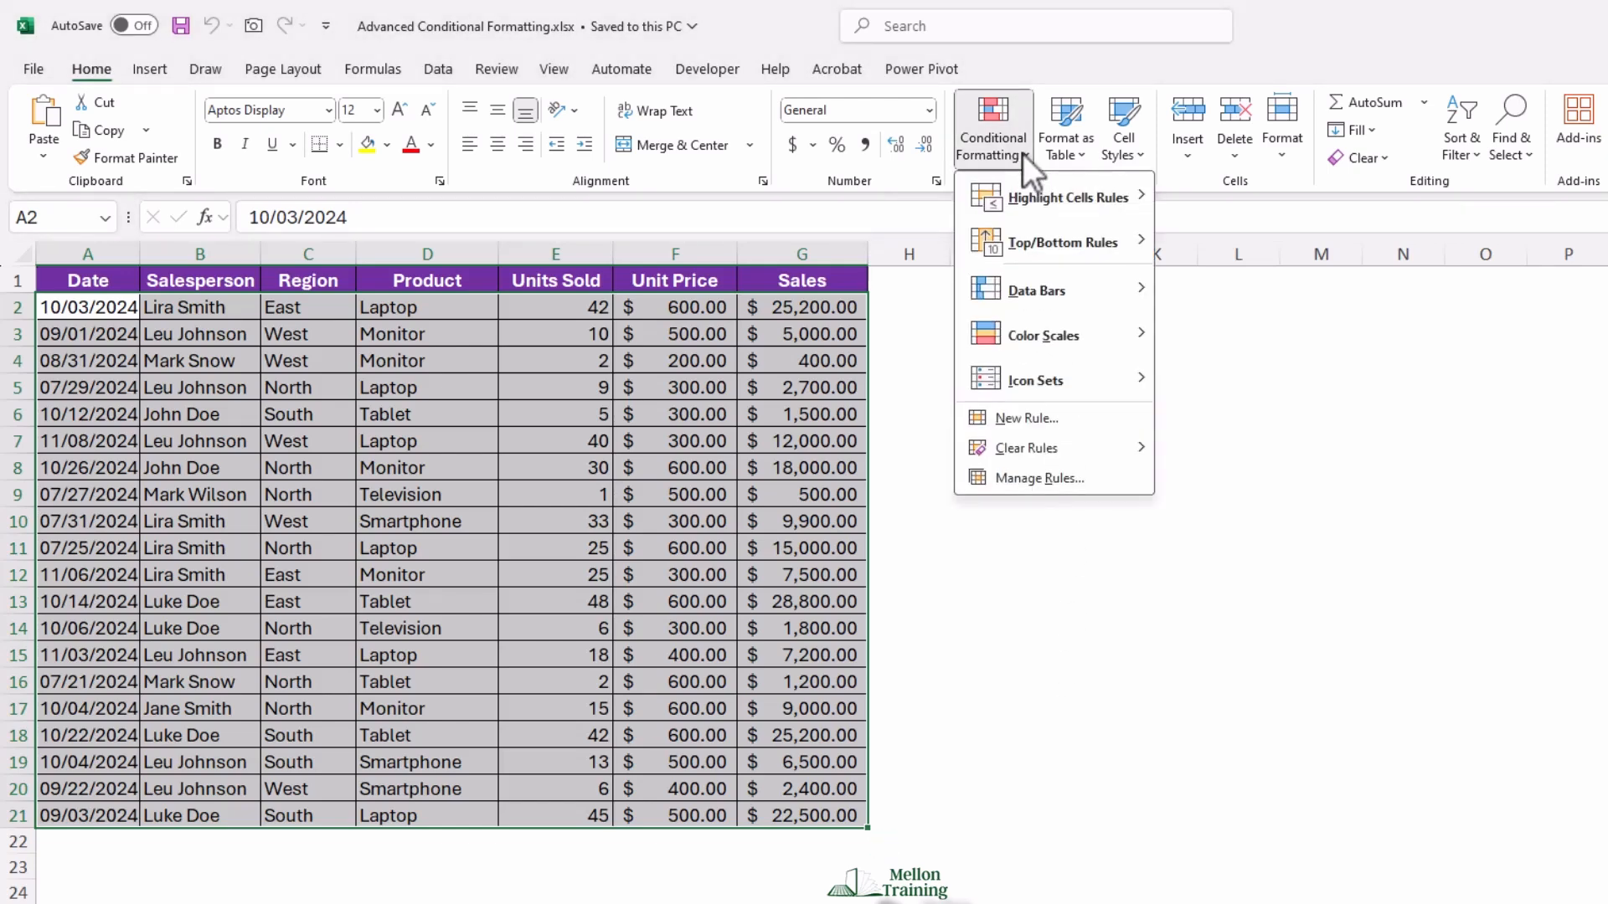
left_click(1067, 420)
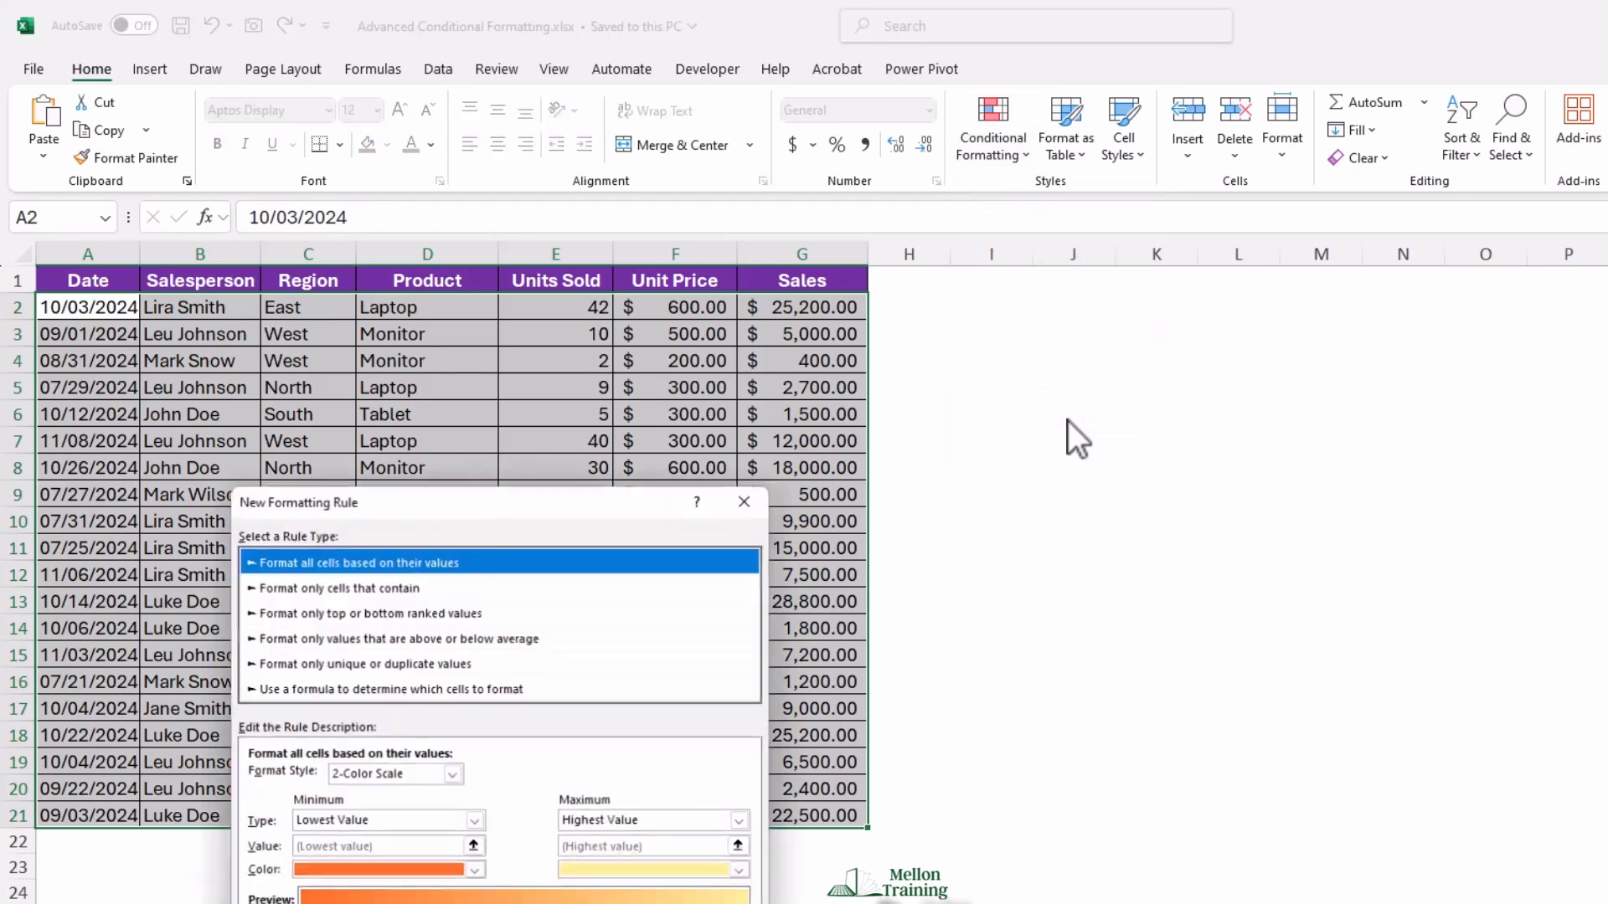
left_click_drag(531, 500, 546, 338)
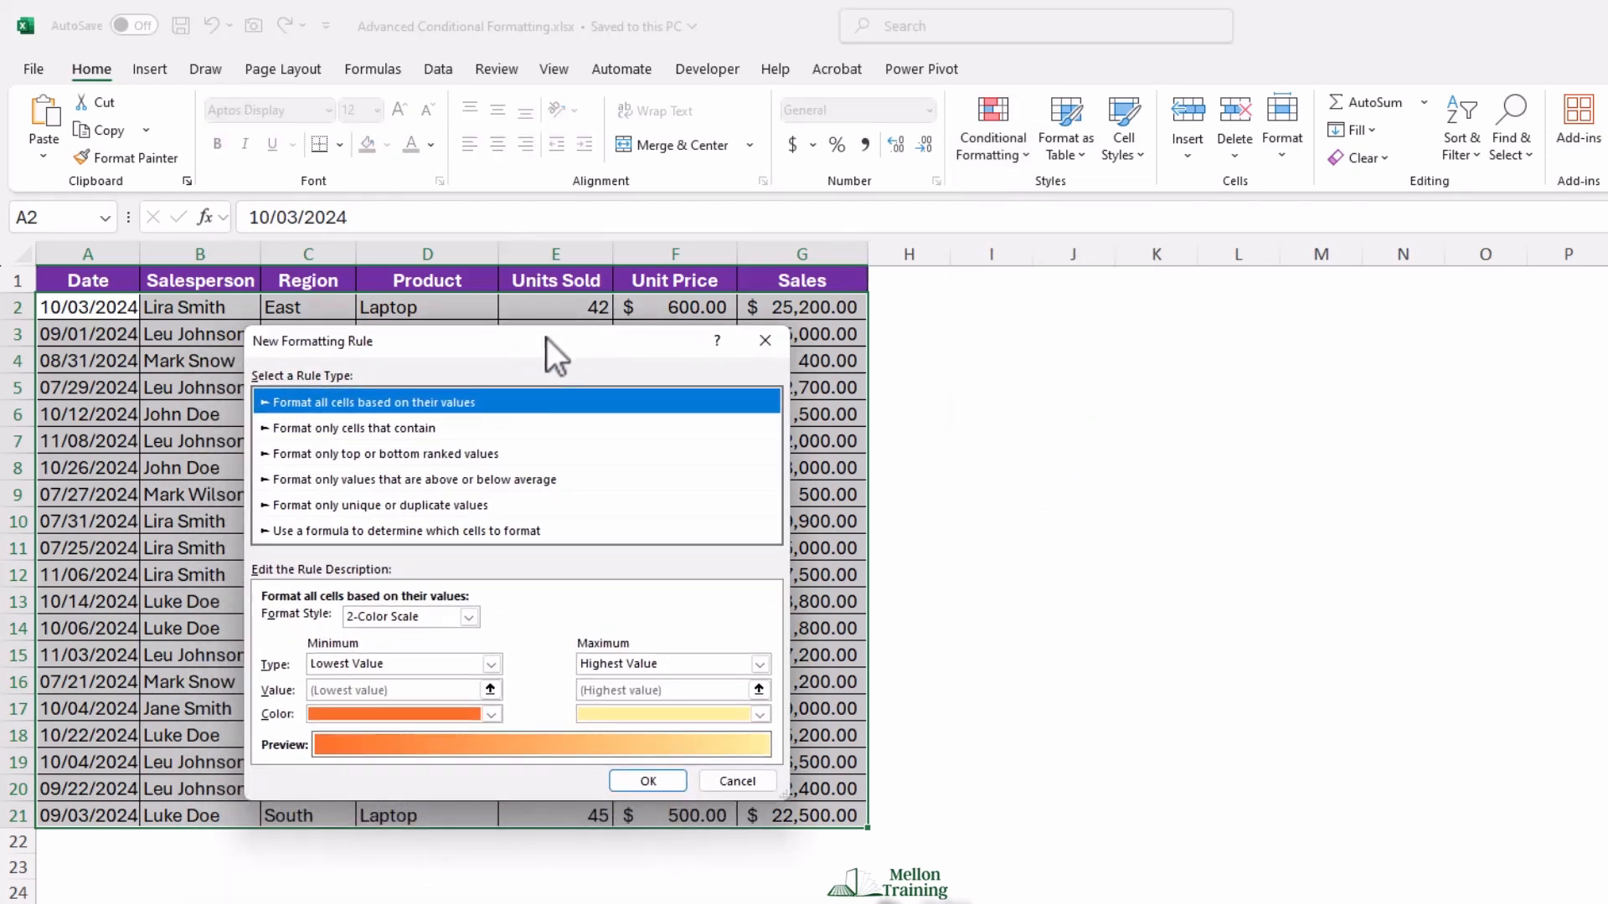
left_click(384, 531)
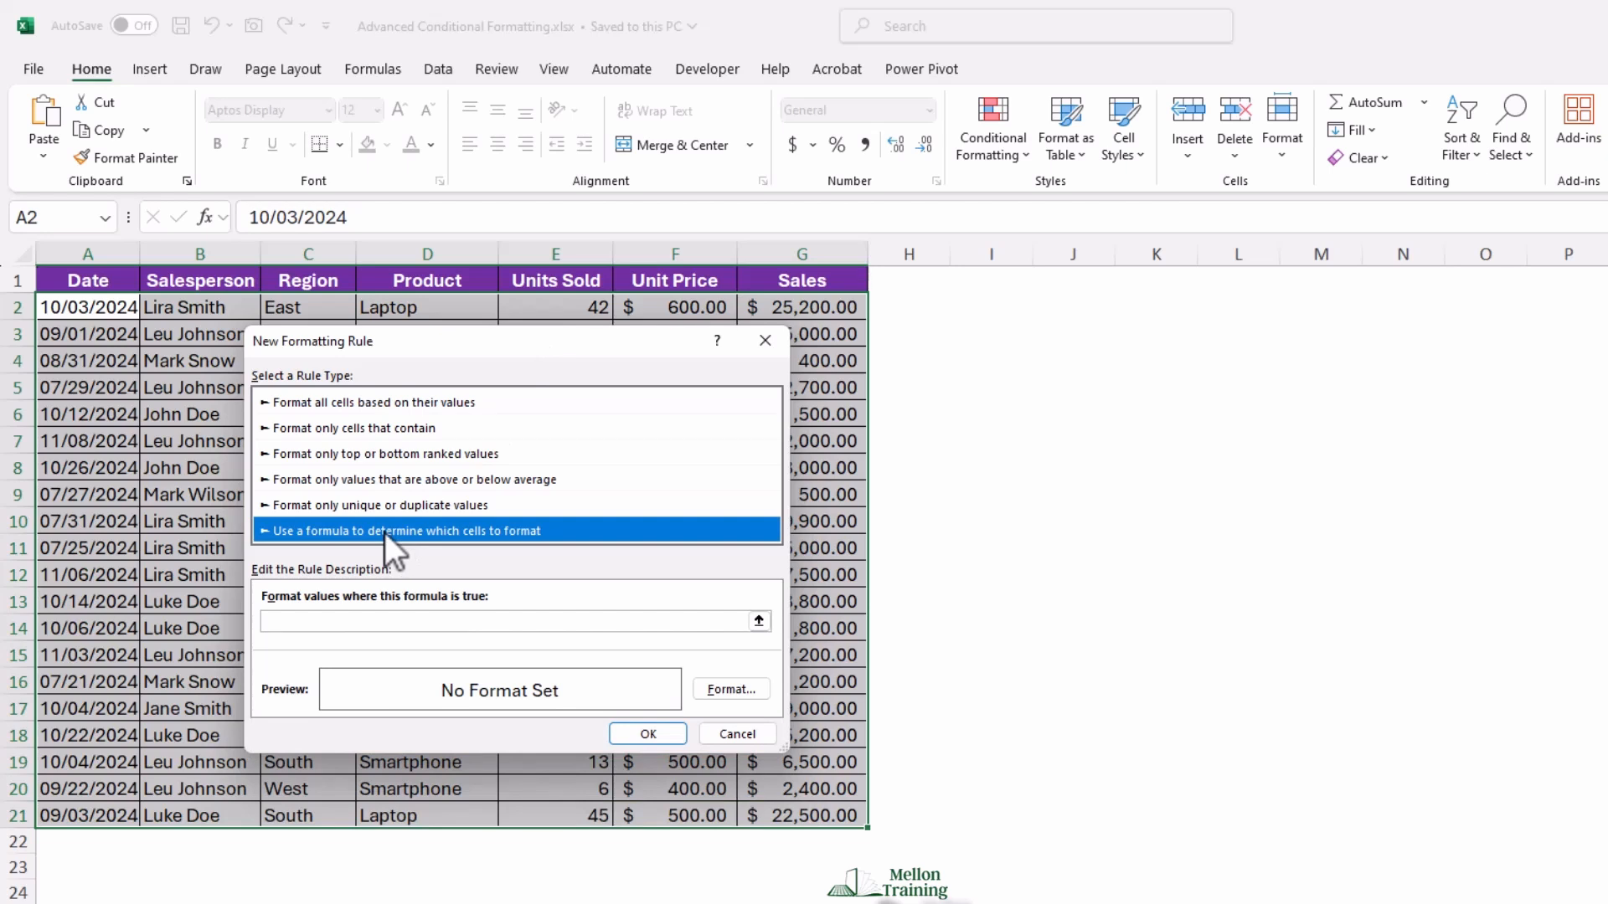
left_click(366, 623)
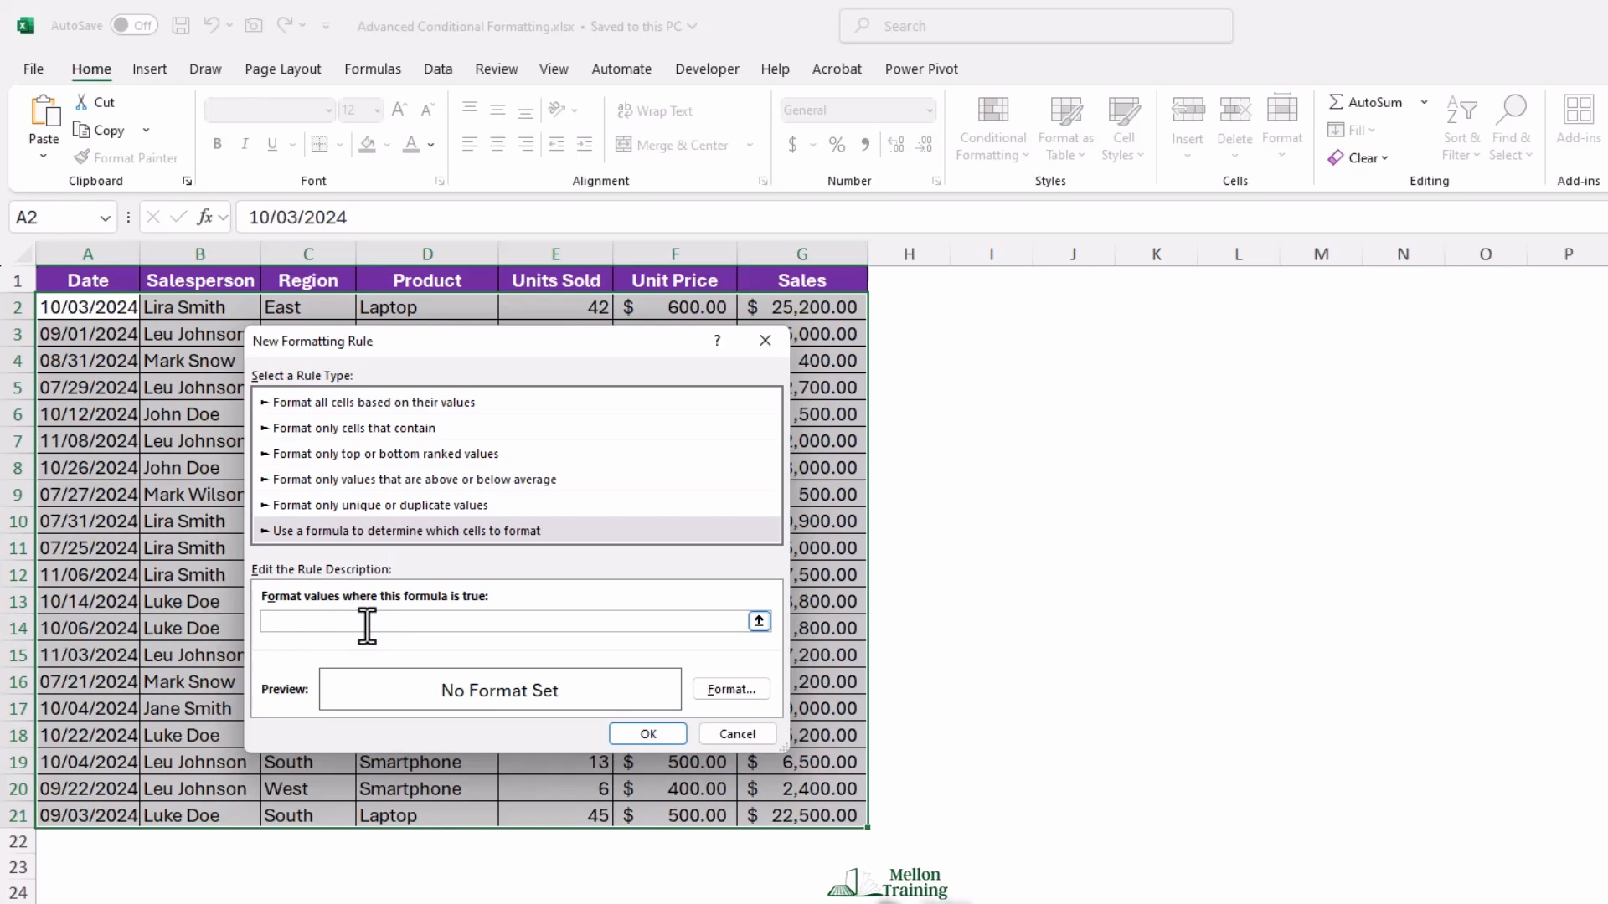
left_click(741, 689)
left_click_drag(514, 427, 1087, 328)
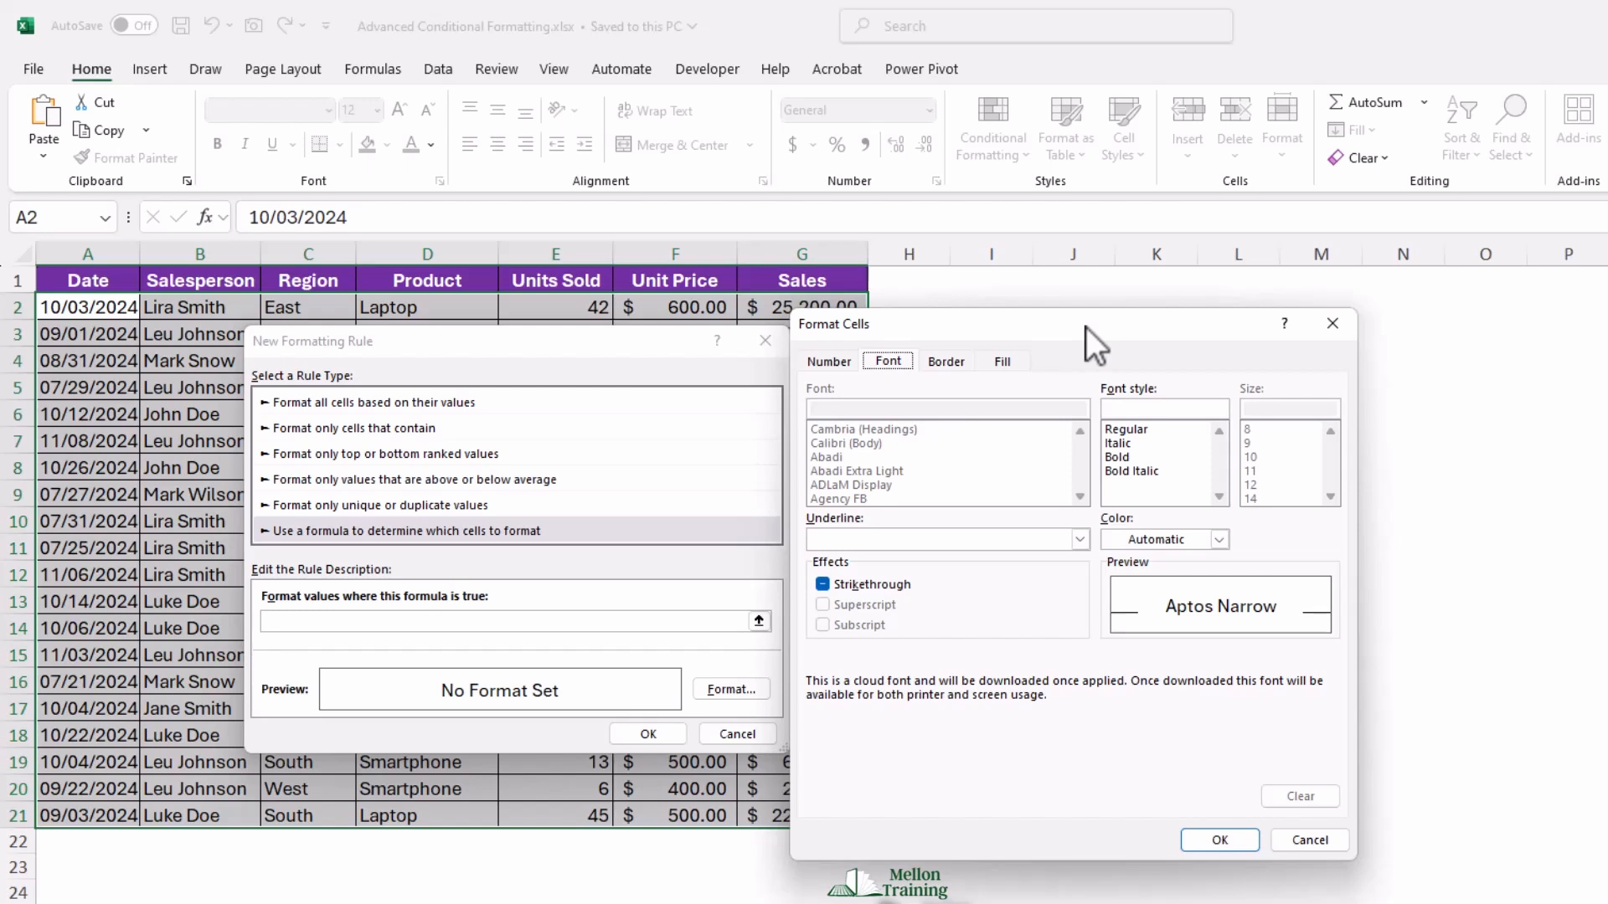
left_click(1308, 840)
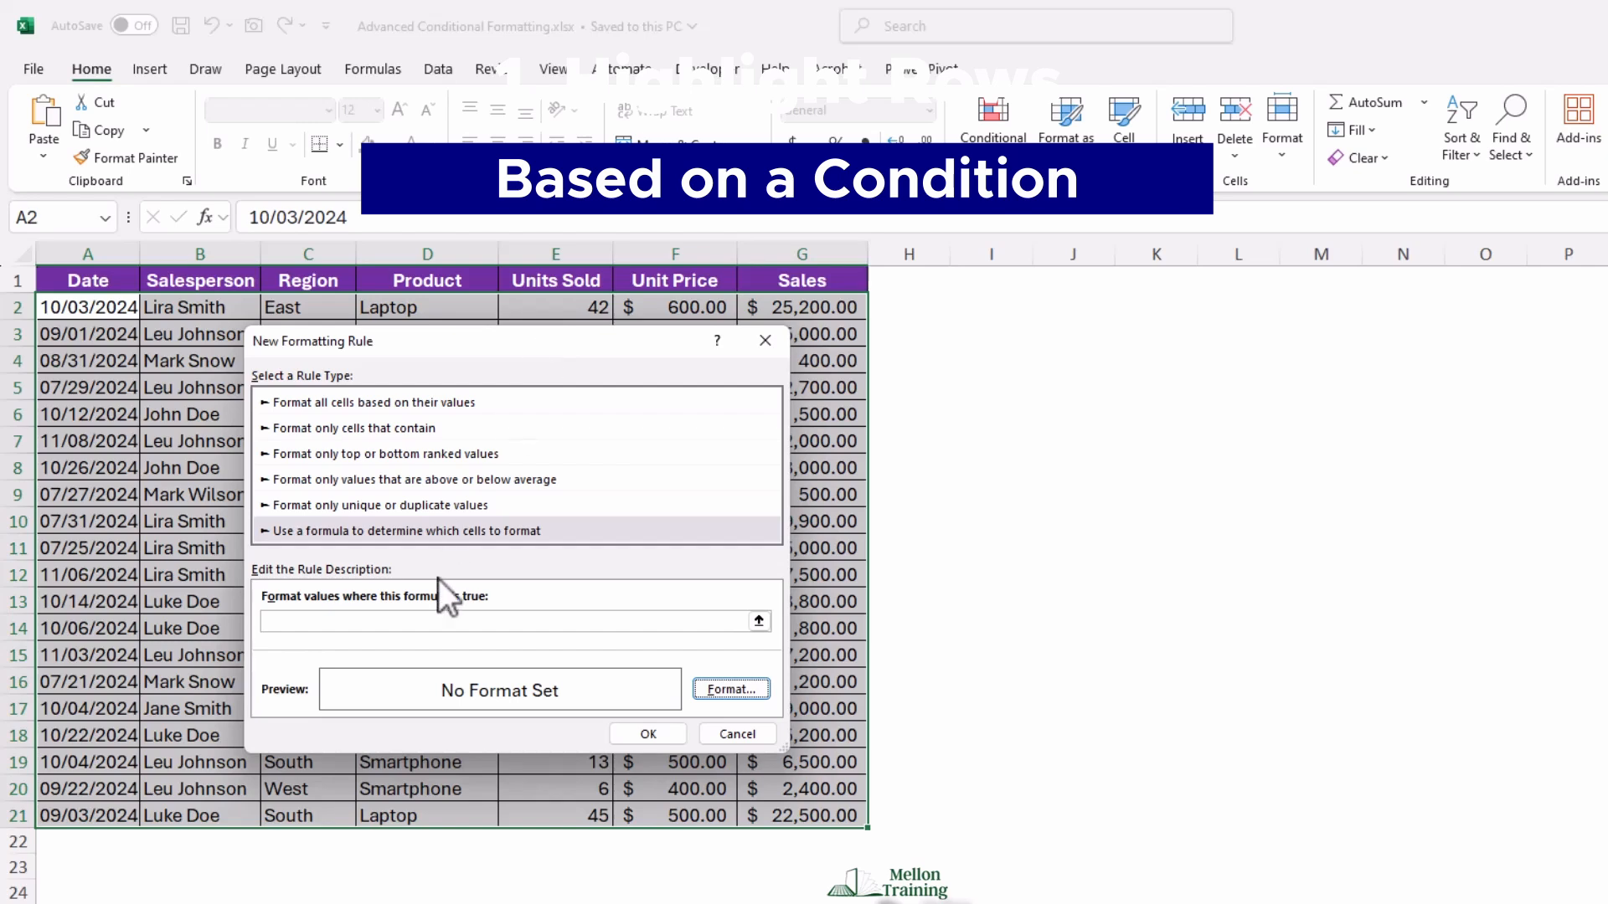
- Set the rule's formula to =$G2>10000 with a light green fill and apply it to the selected data
left_click(456, 620)
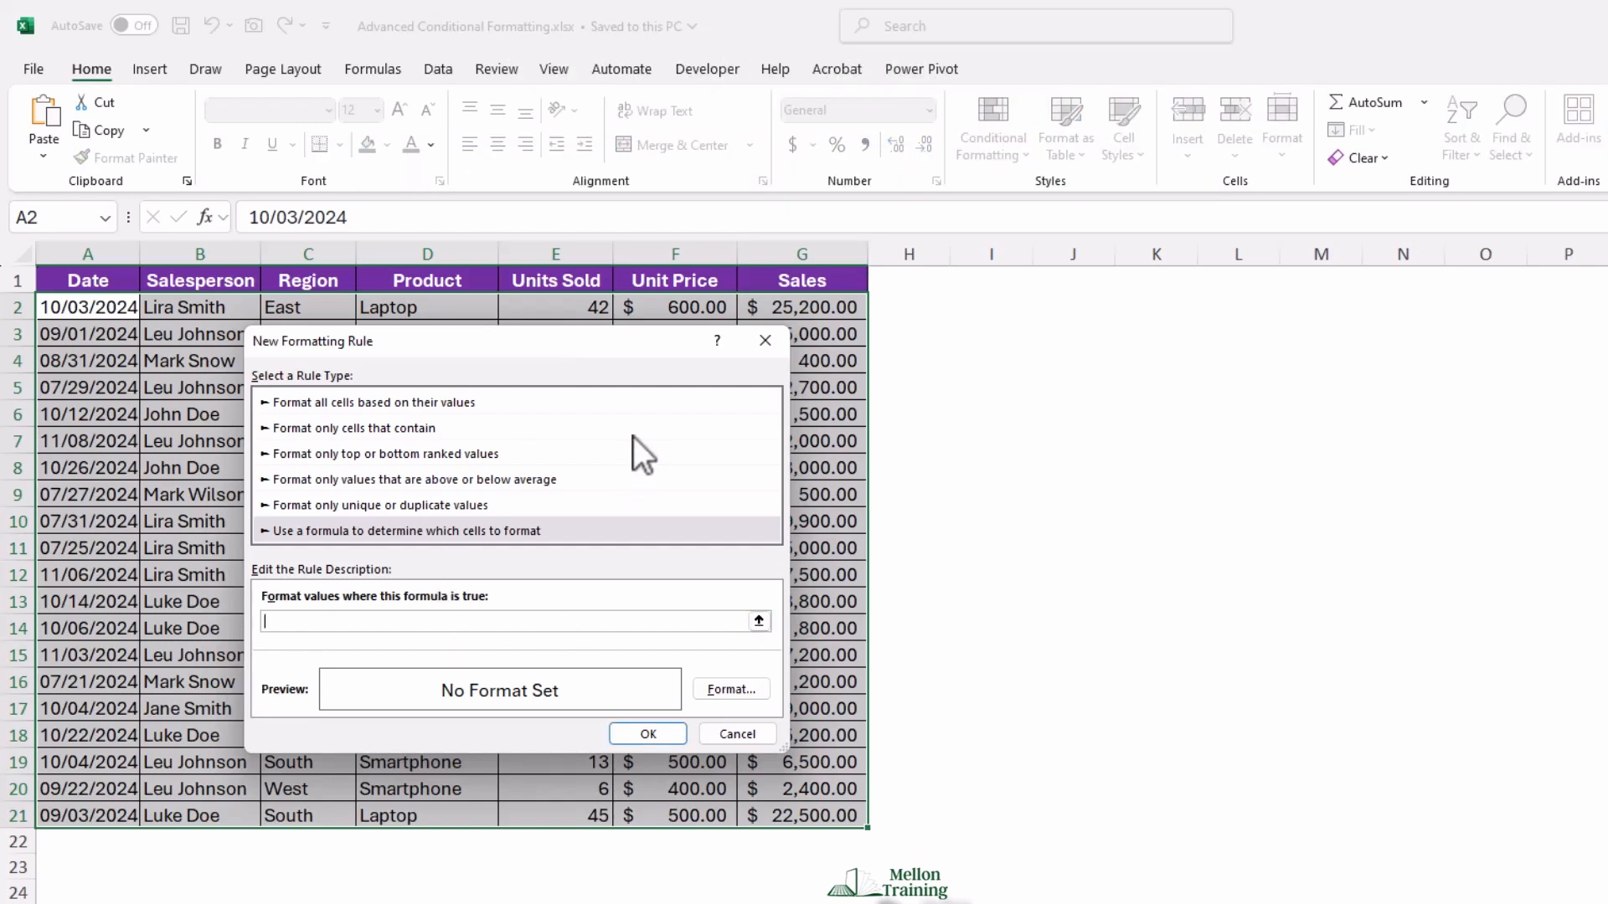
type("=$G2>10000")
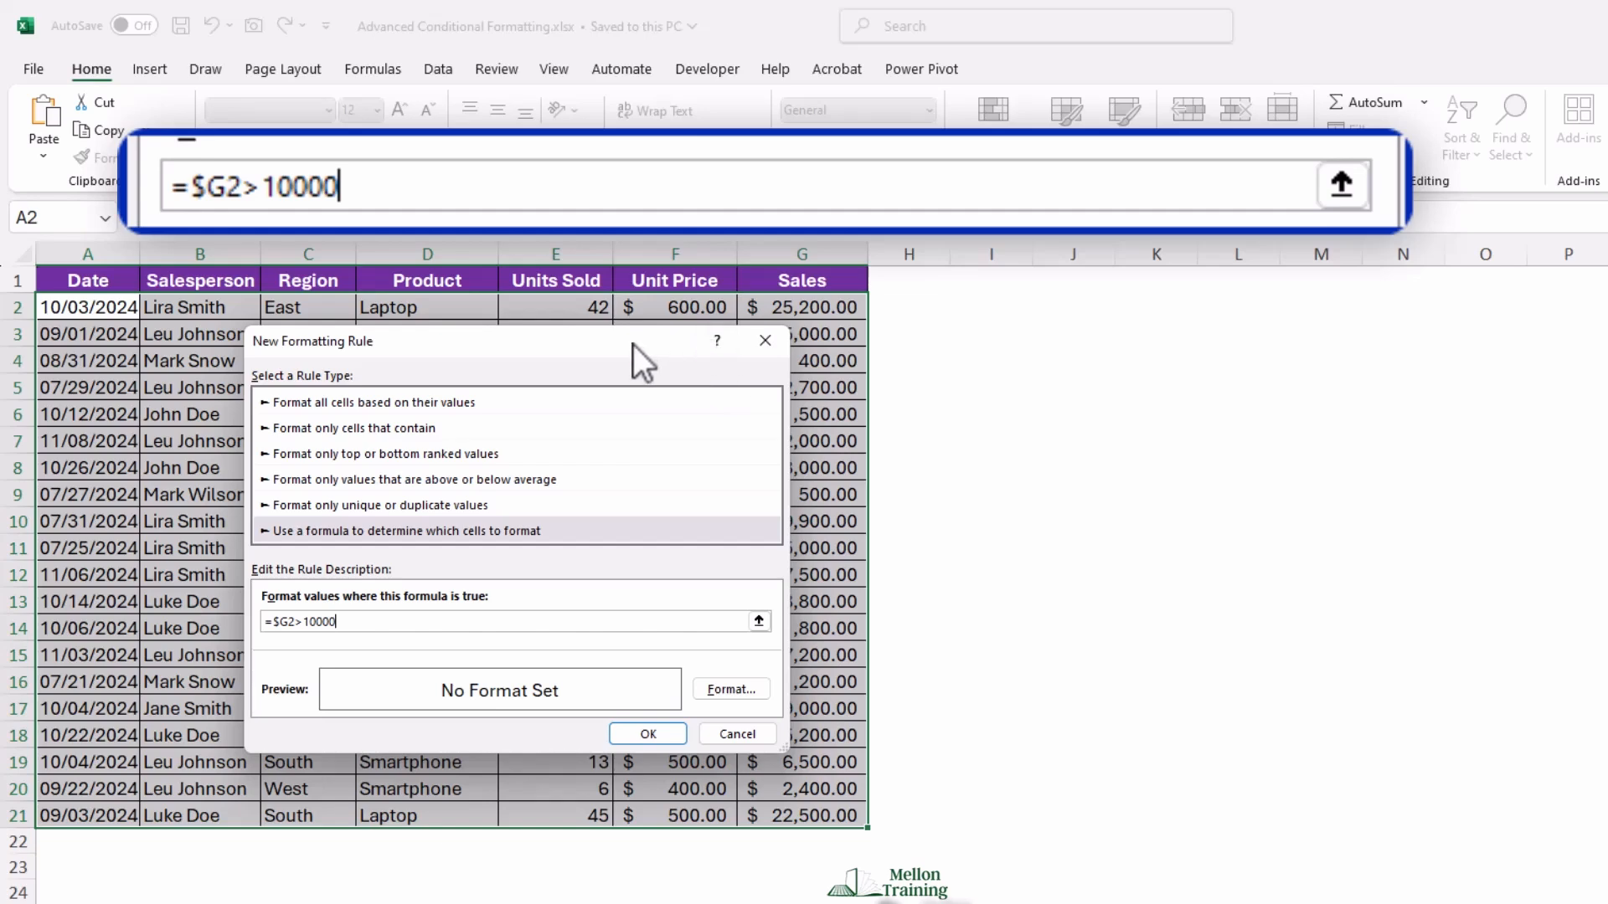
left_click(736, 688)
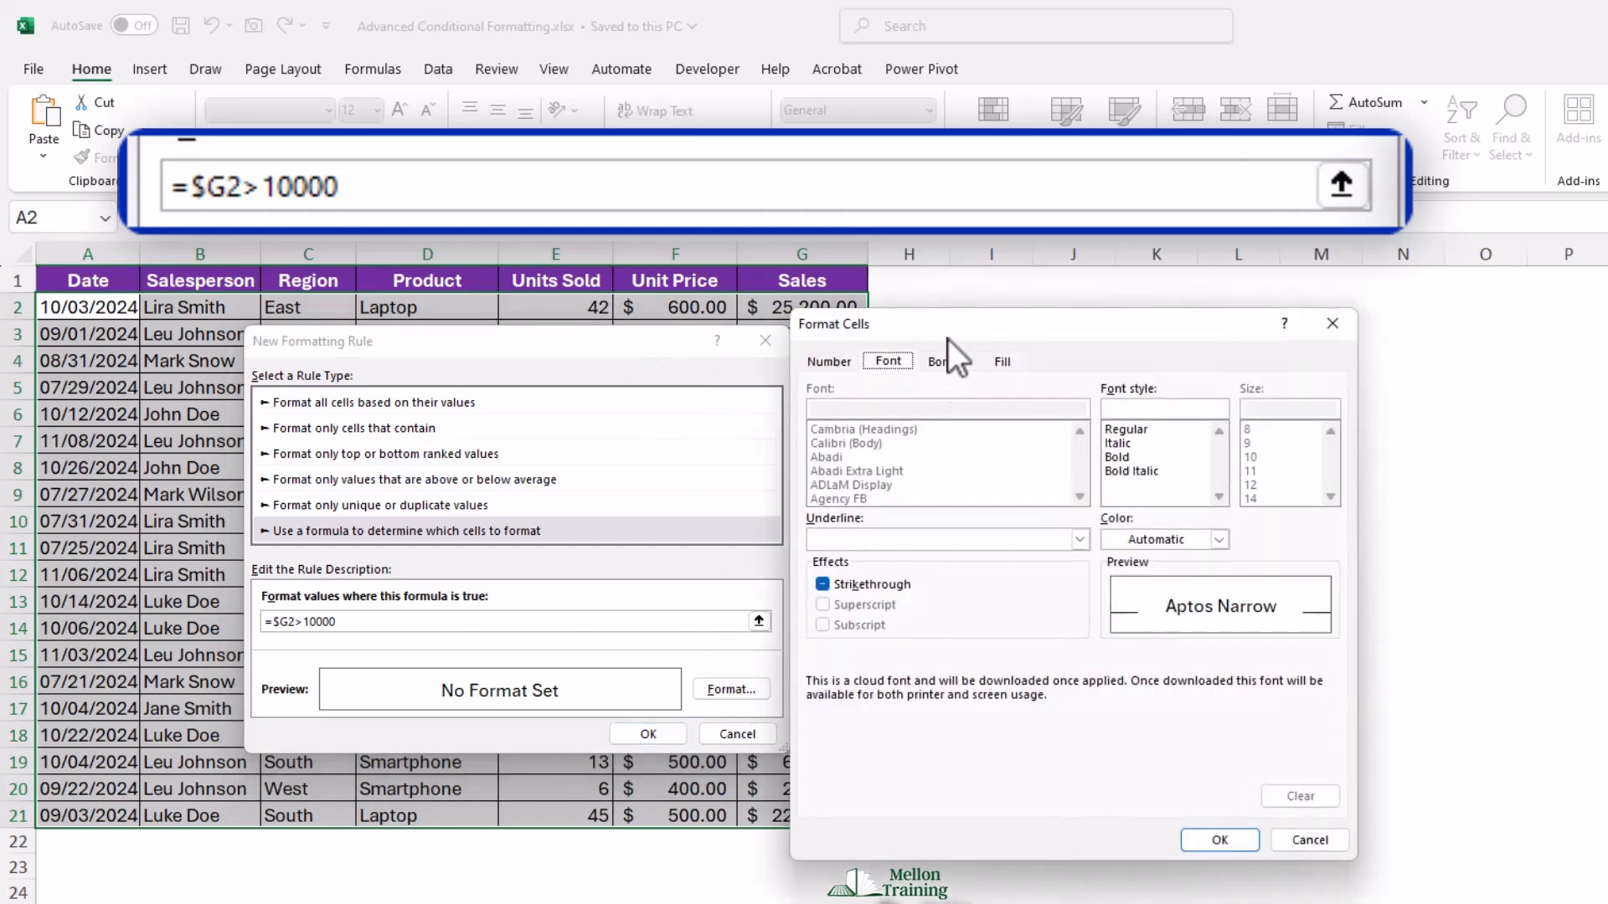
left_click(999, 356)
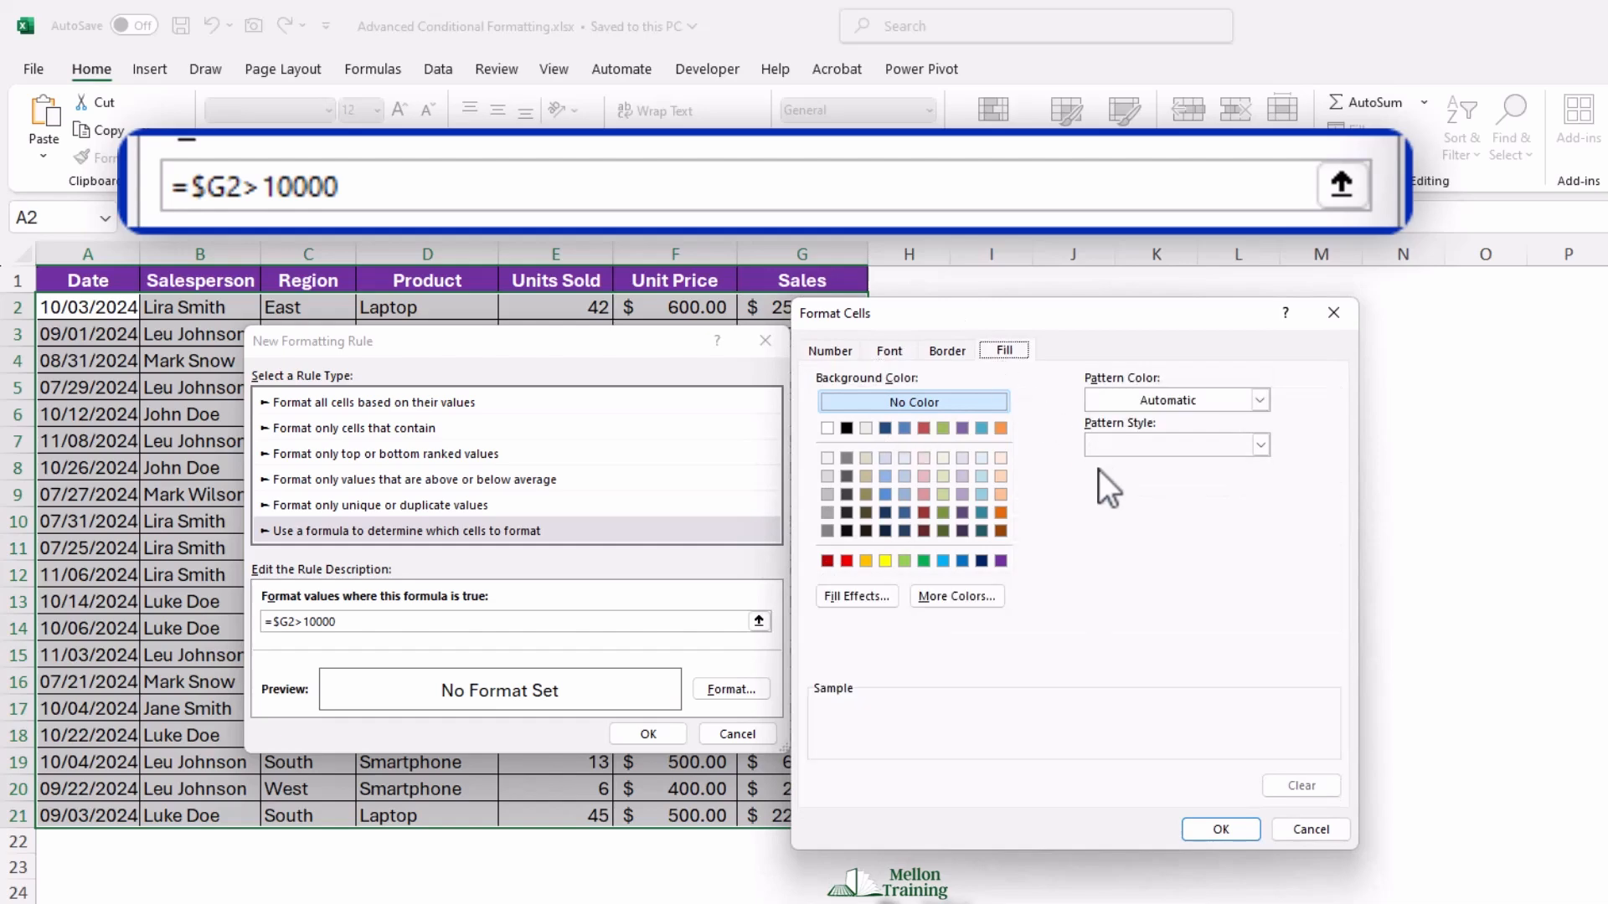
left_click(943, 478)
left_click(1212, 827)
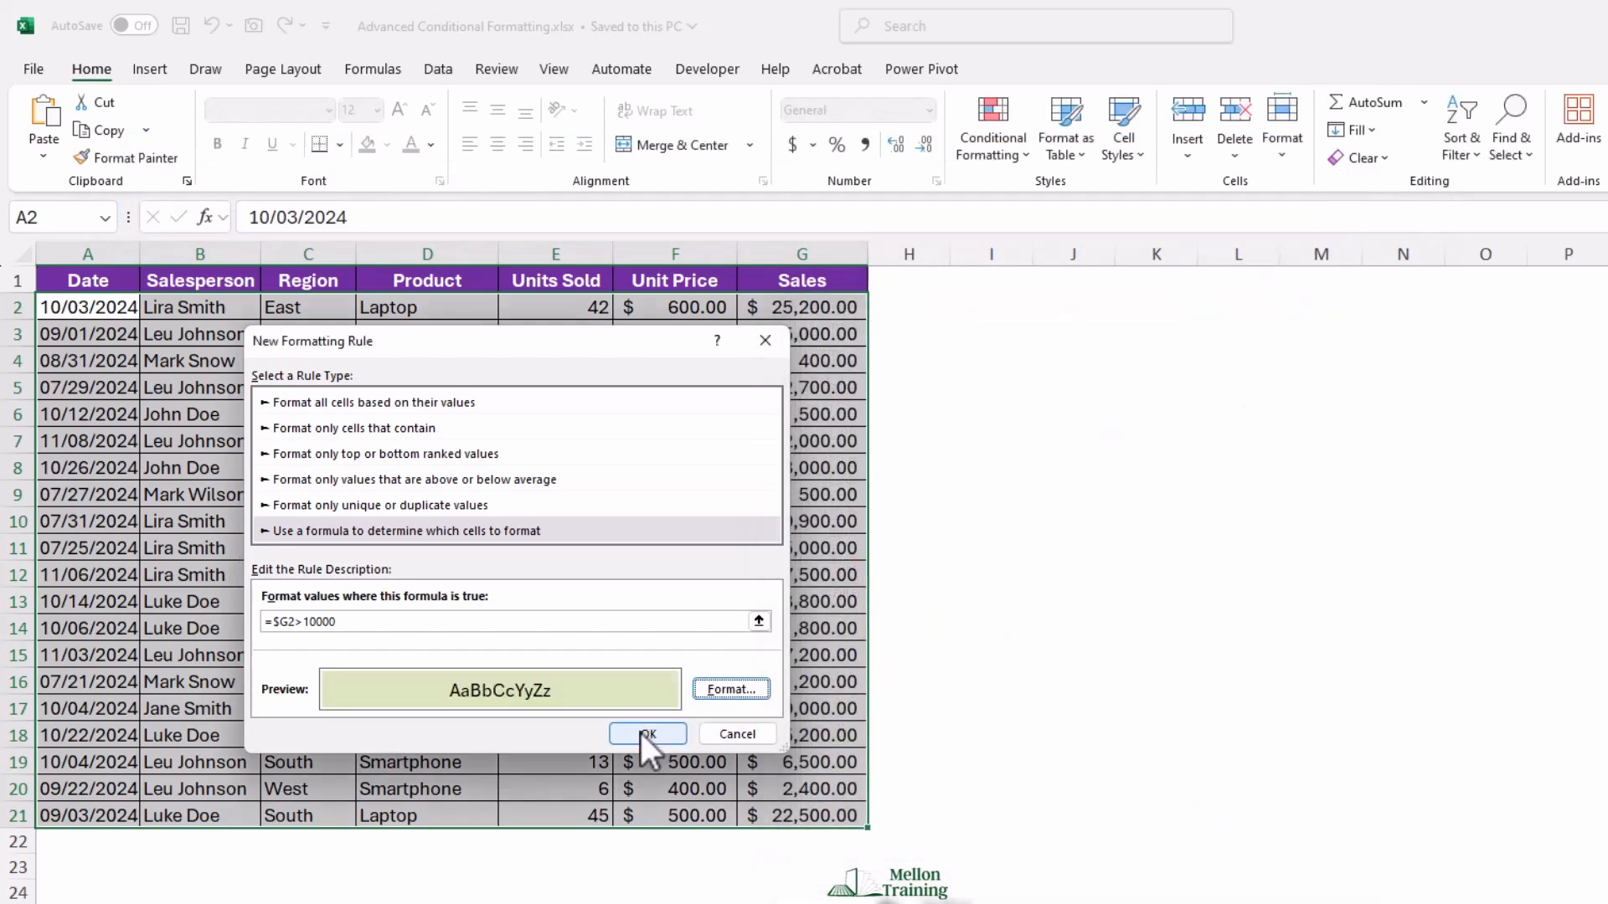
left_click(645, 734)
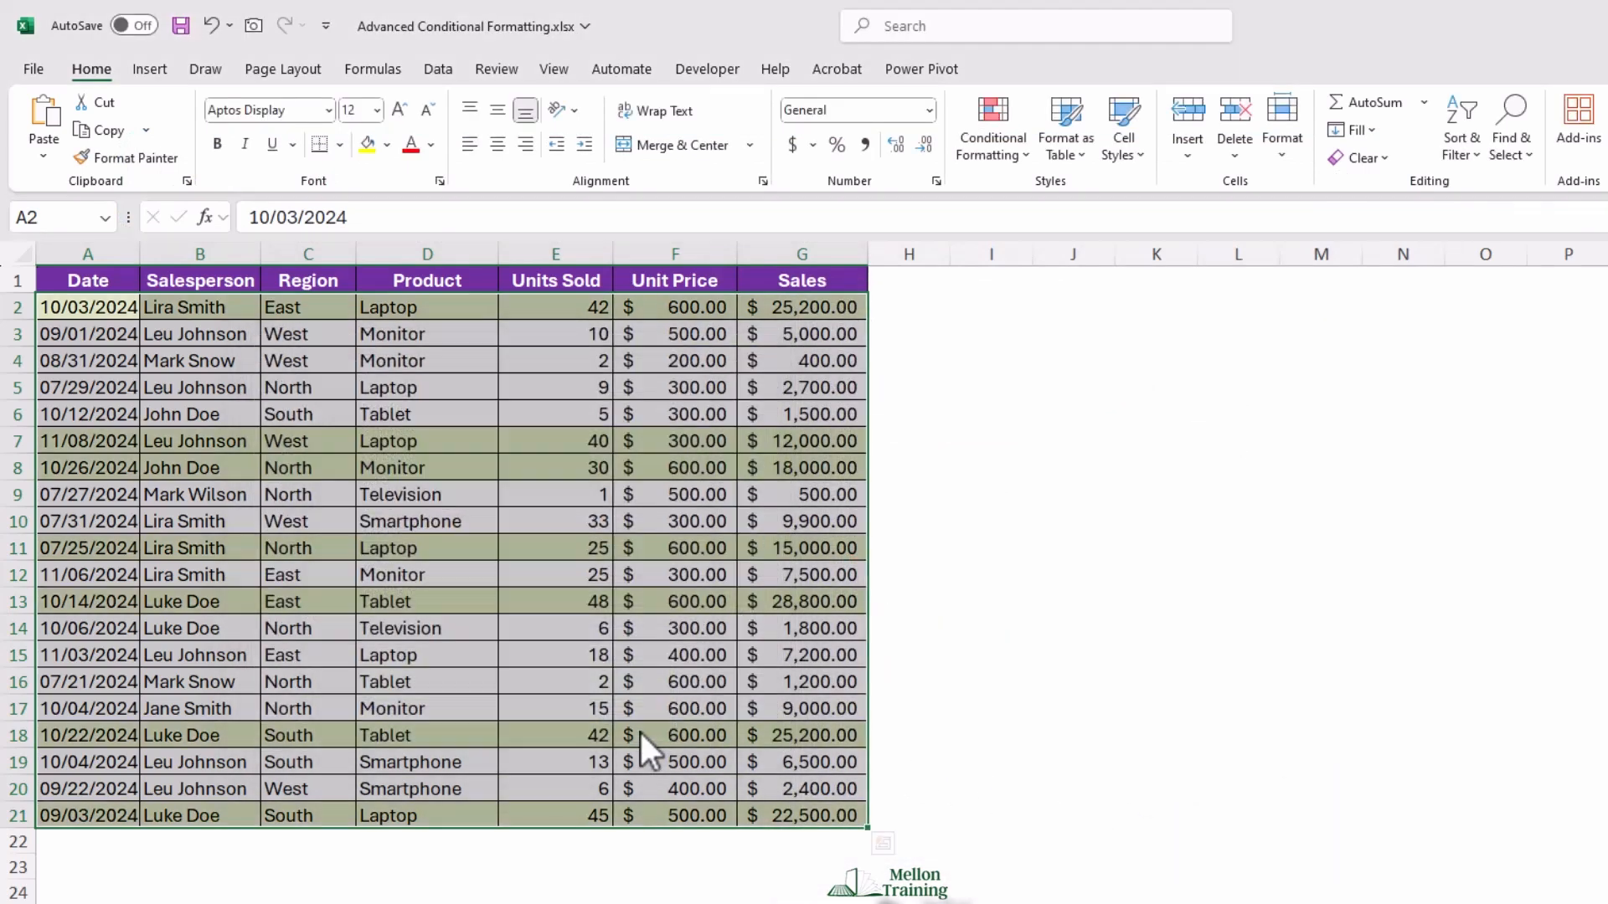
left_click(905, 283)
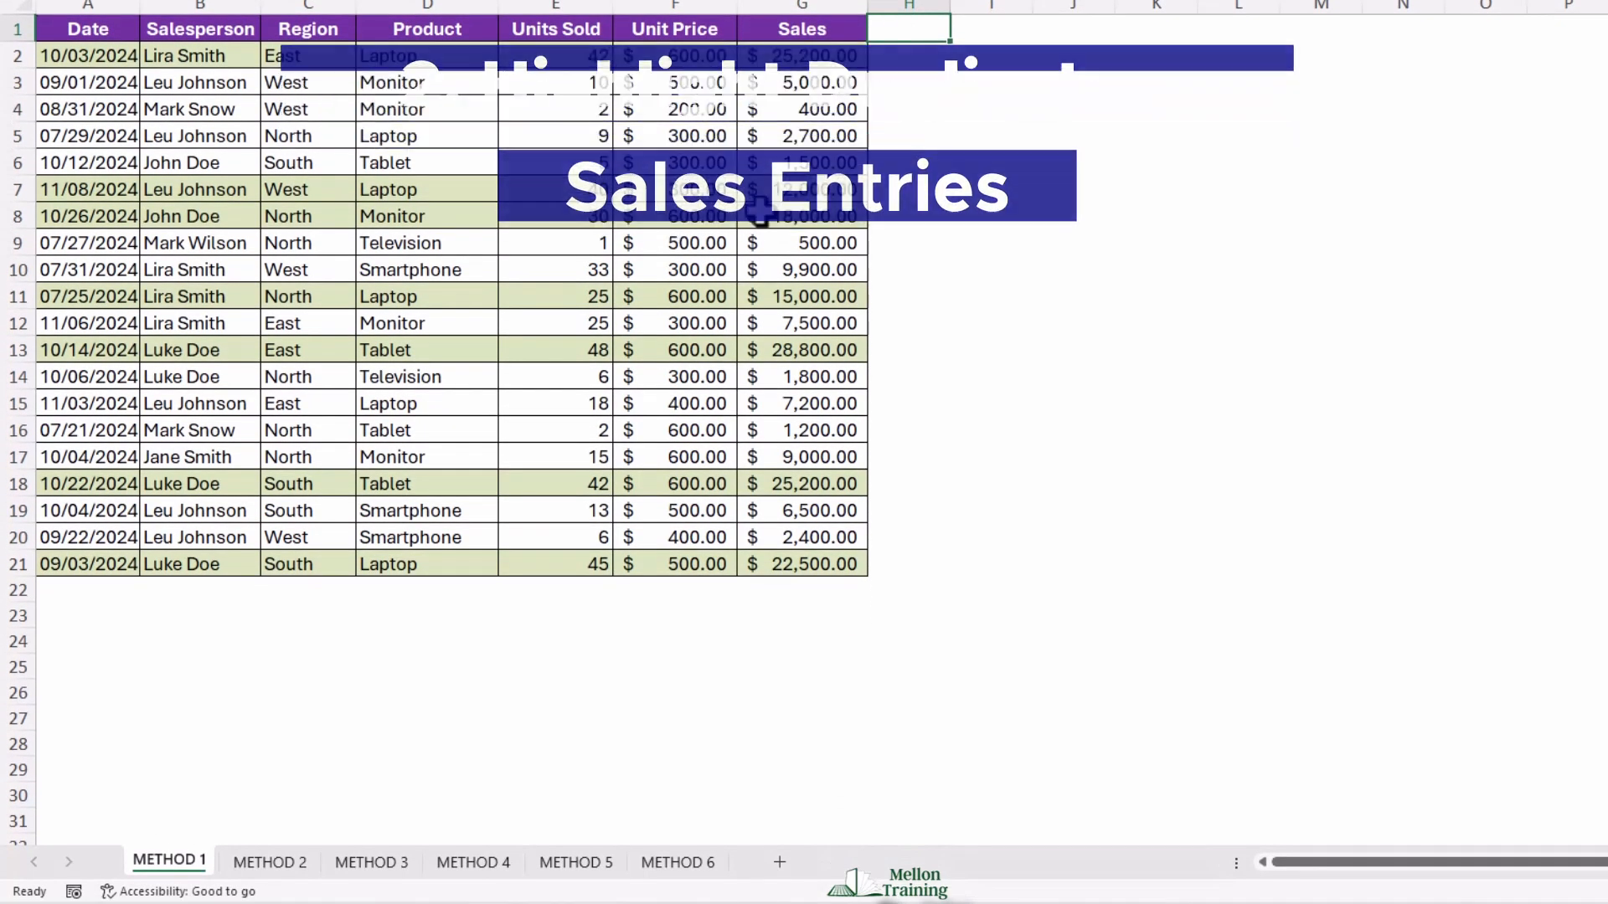
- On the METHOD 2 sheet, select A2:G21 and start a new formula-based conditional formatting rule
left_click(270, 862)
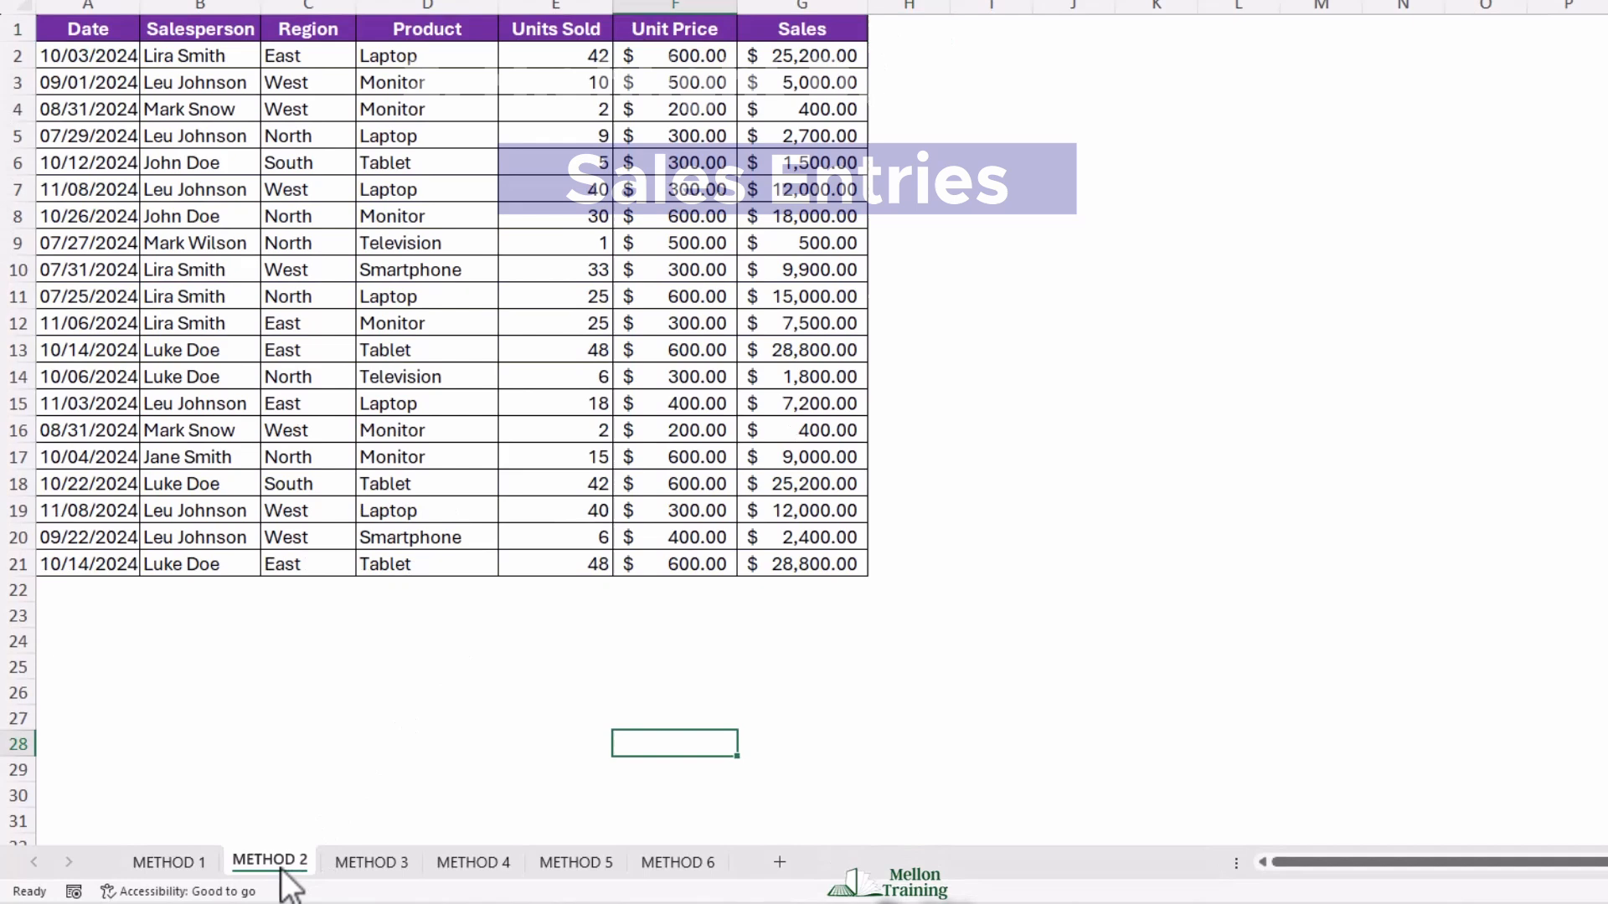
left_click(905, 30)
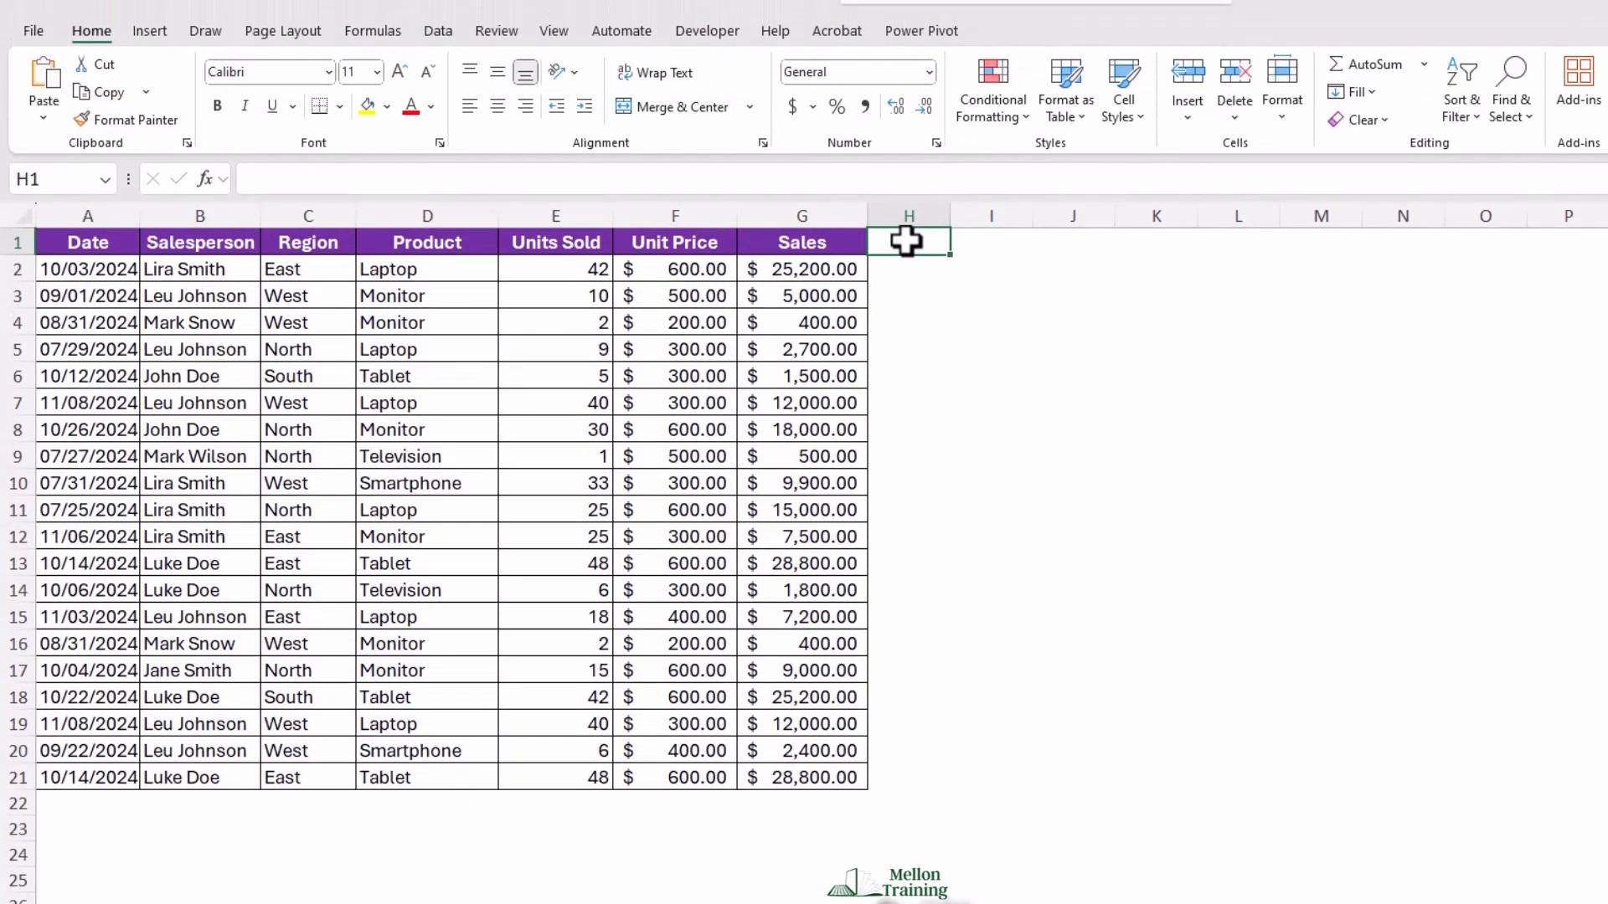
left_click(68, 267)
left_click_drag(69, 268, 811, 780)
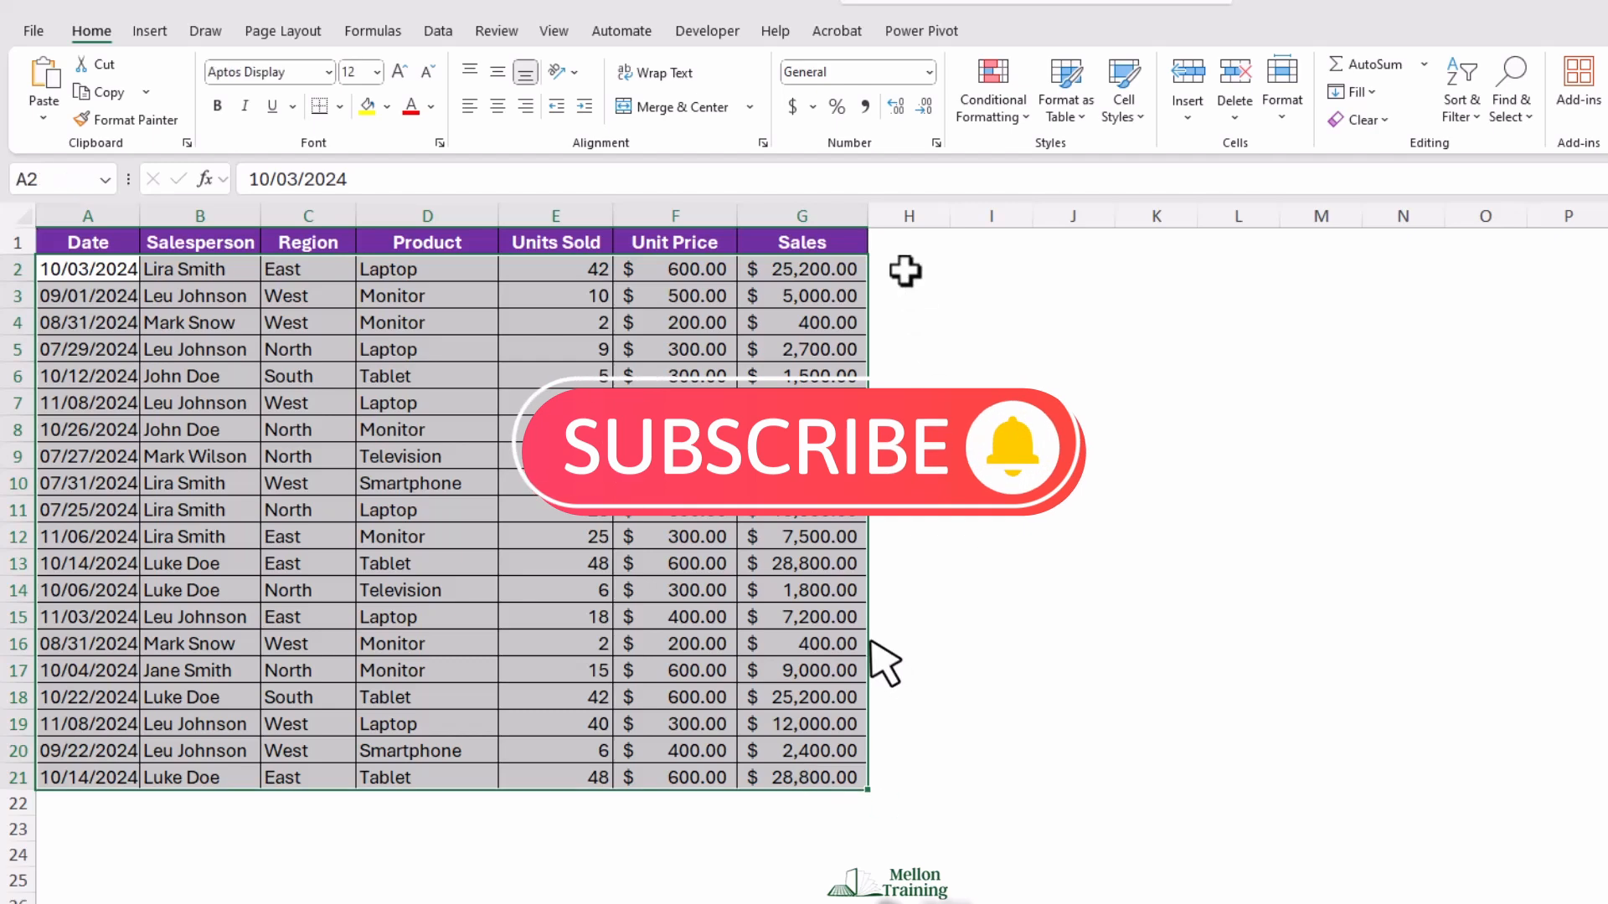
left_click(1027, 113)
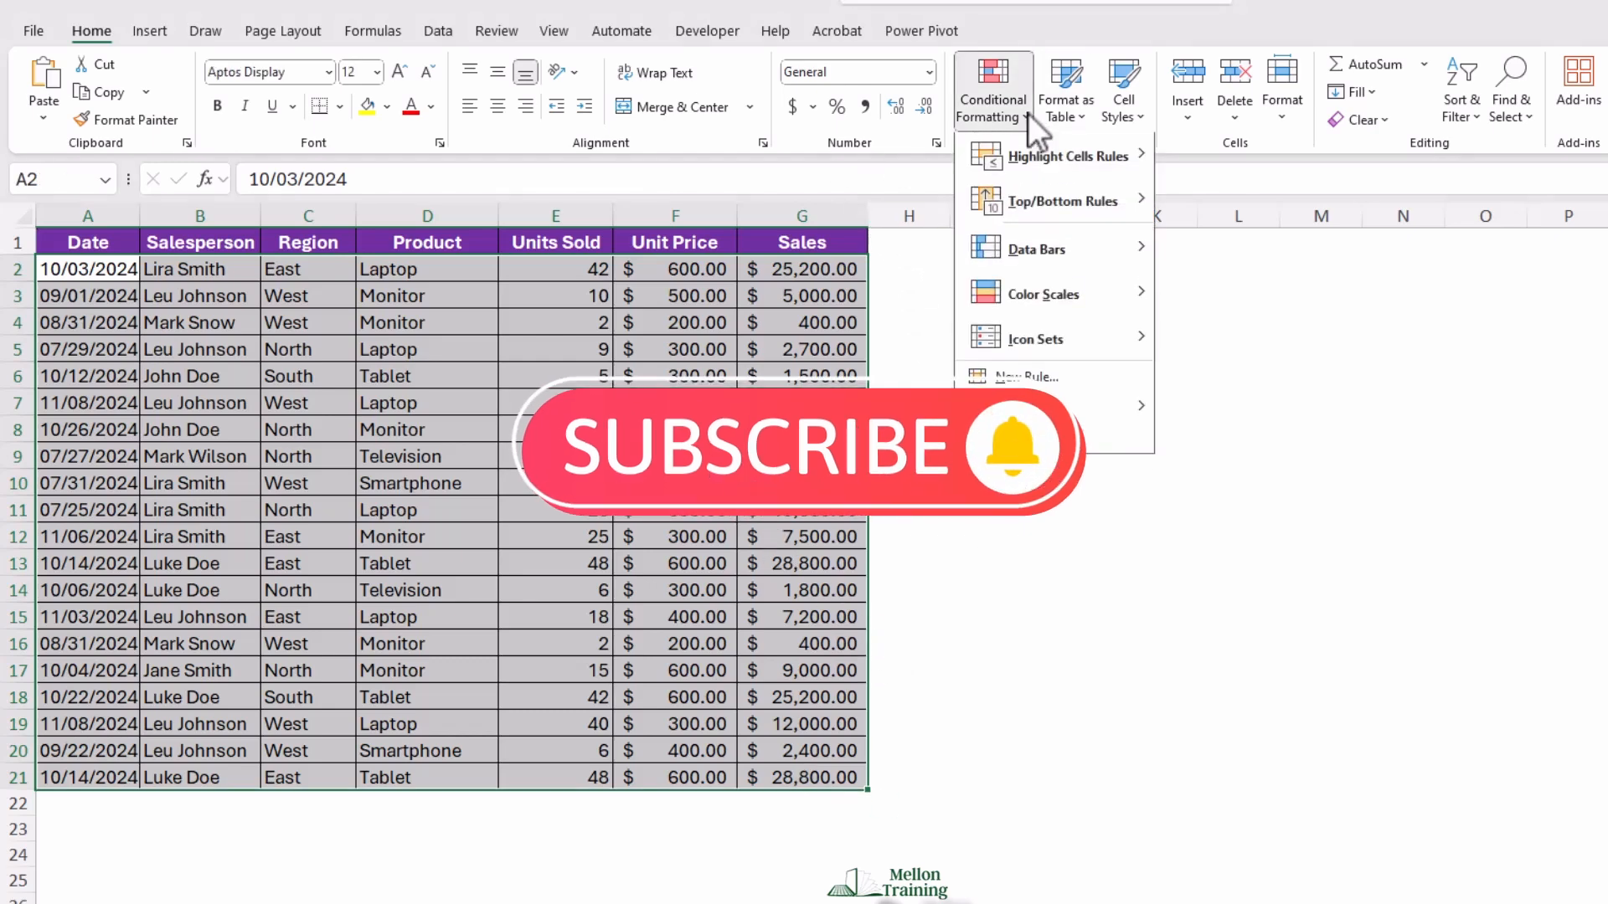
left_click(1053, 378)
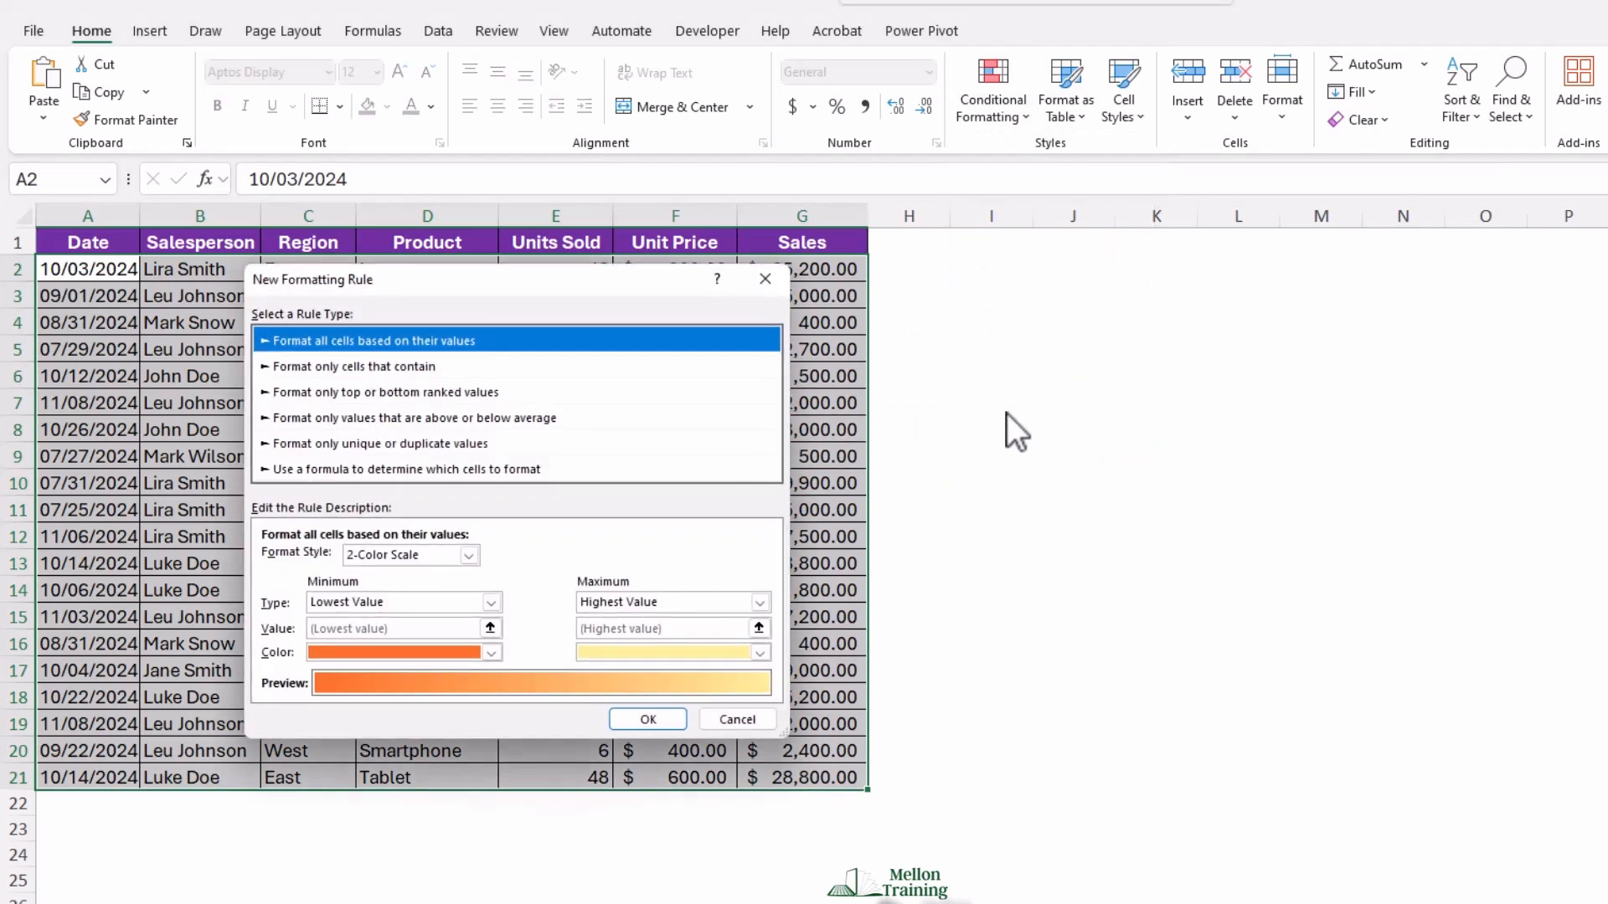
left_click(325, 468)
- Set the rule's formula to =COUNTIFS($A$2:$A$21,$A2,$B$2:$B$21,$B2,$C$2:$C$21,$C2,$D$2:$D$21,$D2,$E$2:$E$21,$E2,$F$2:$F$21,$F2,$G$2:$G$21,$G2)>1 and widen the dialog to show it fully
left_click(378, 559)
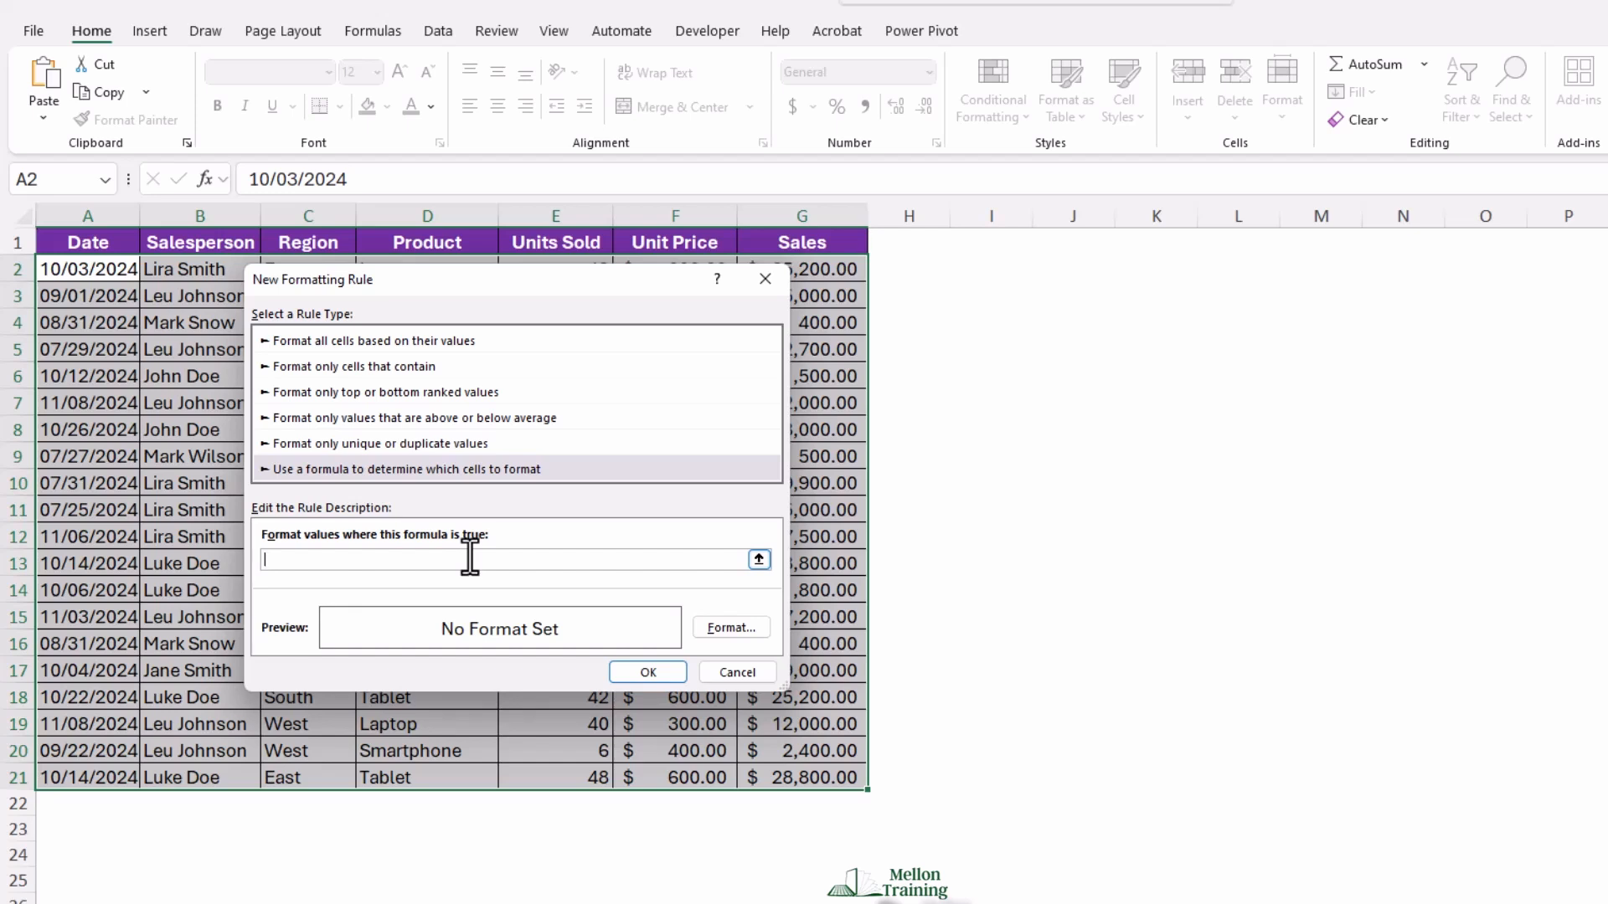
key("ctrl+v")
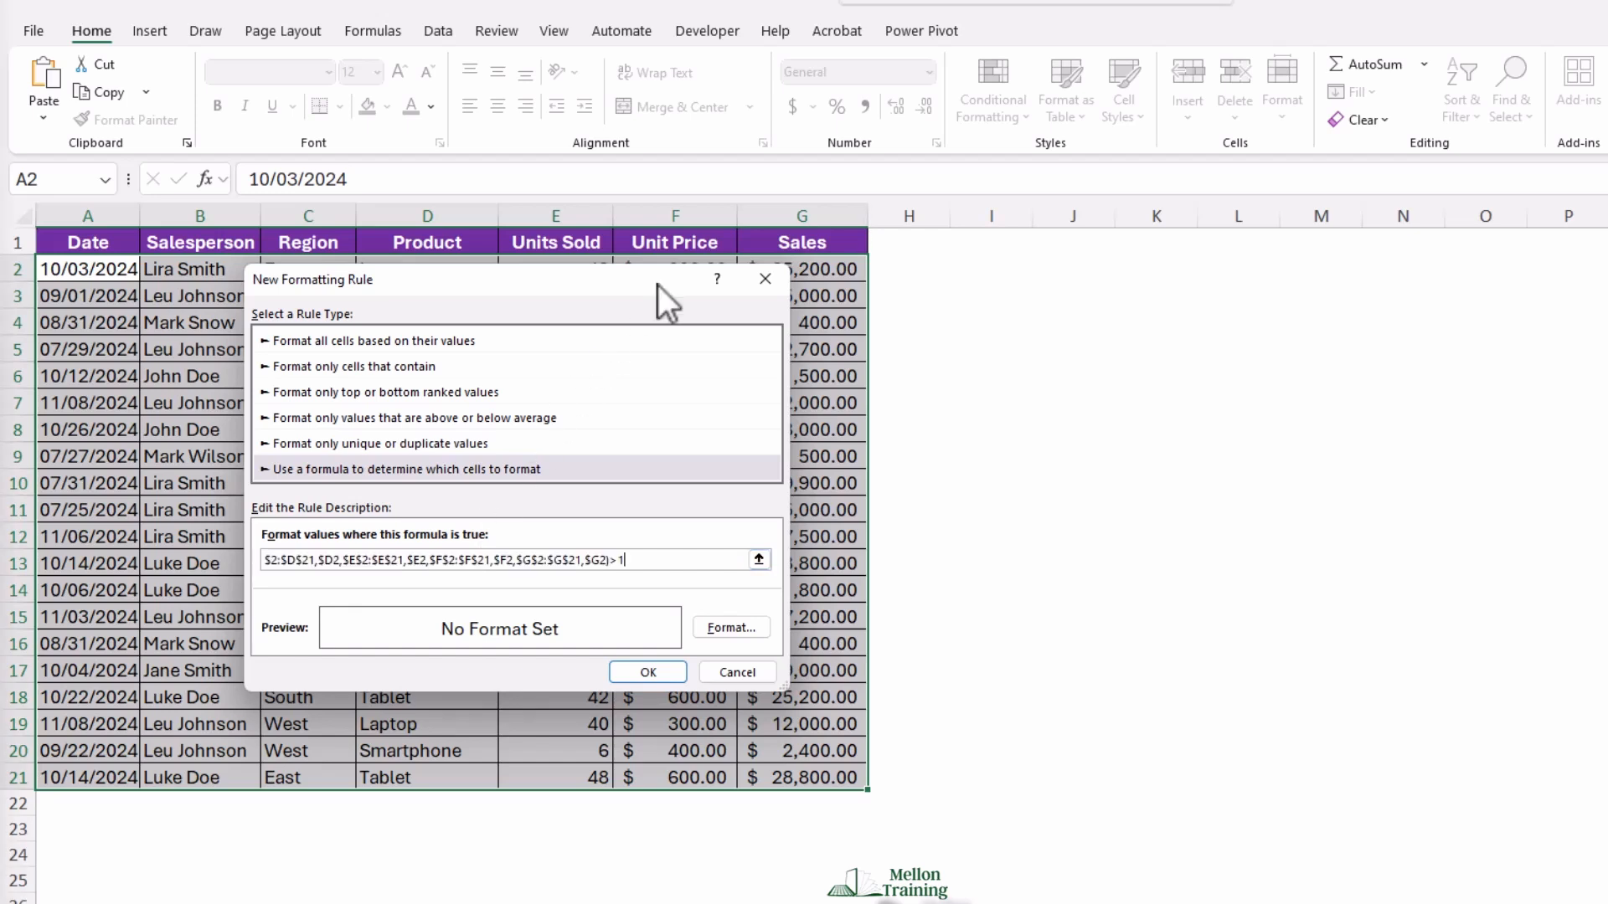
left_click_drag(638, 559, 185, 563)
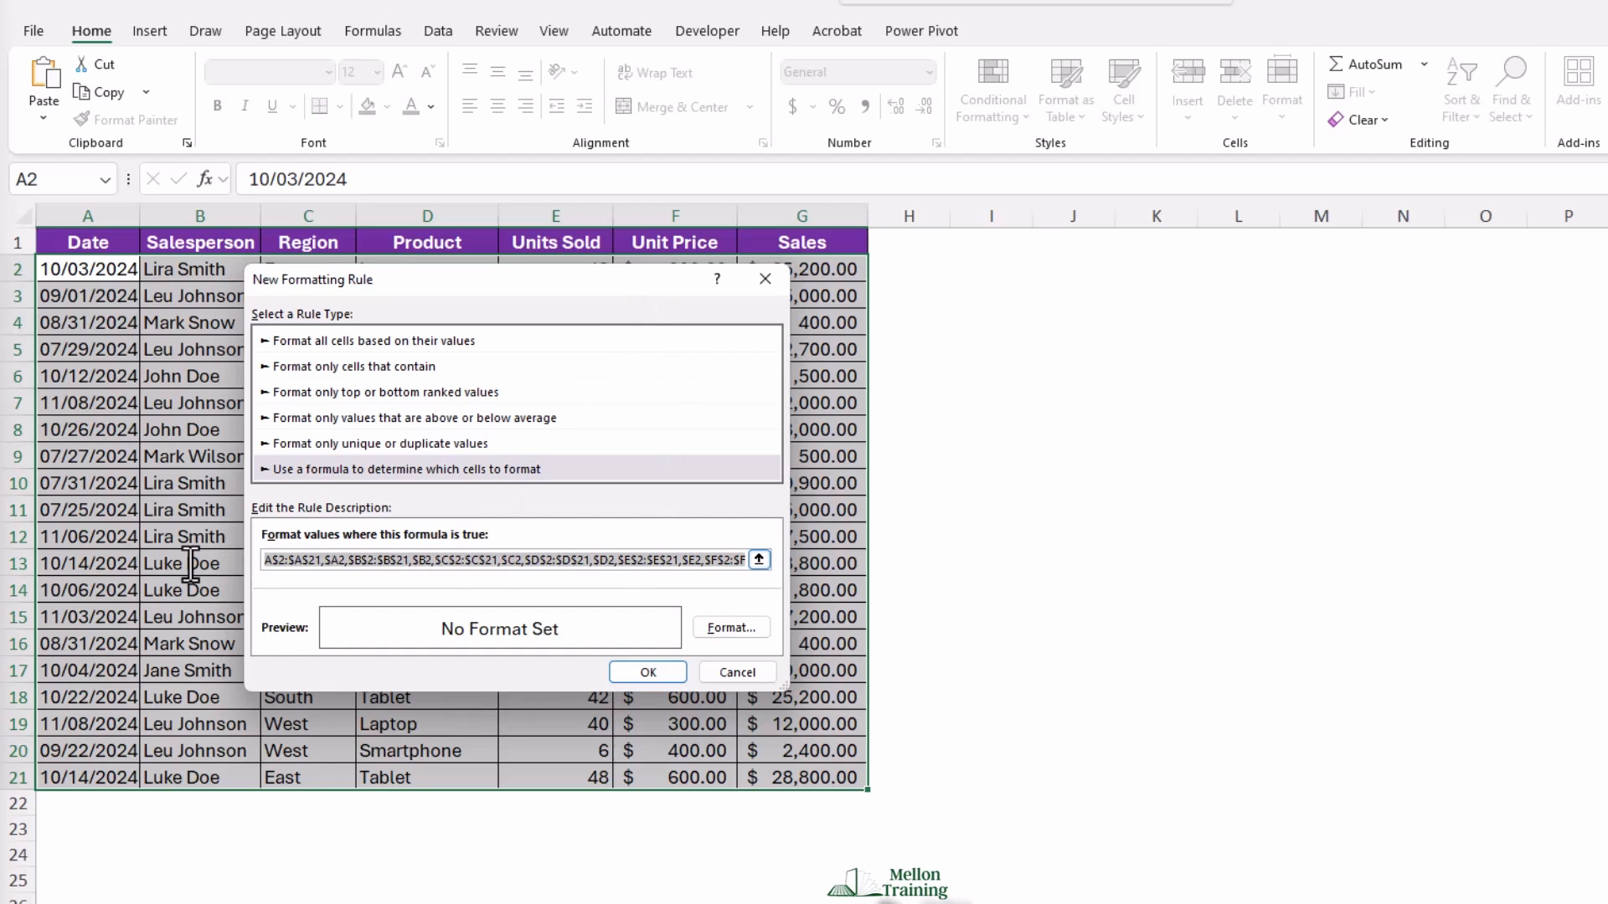
left_click(373, 559)
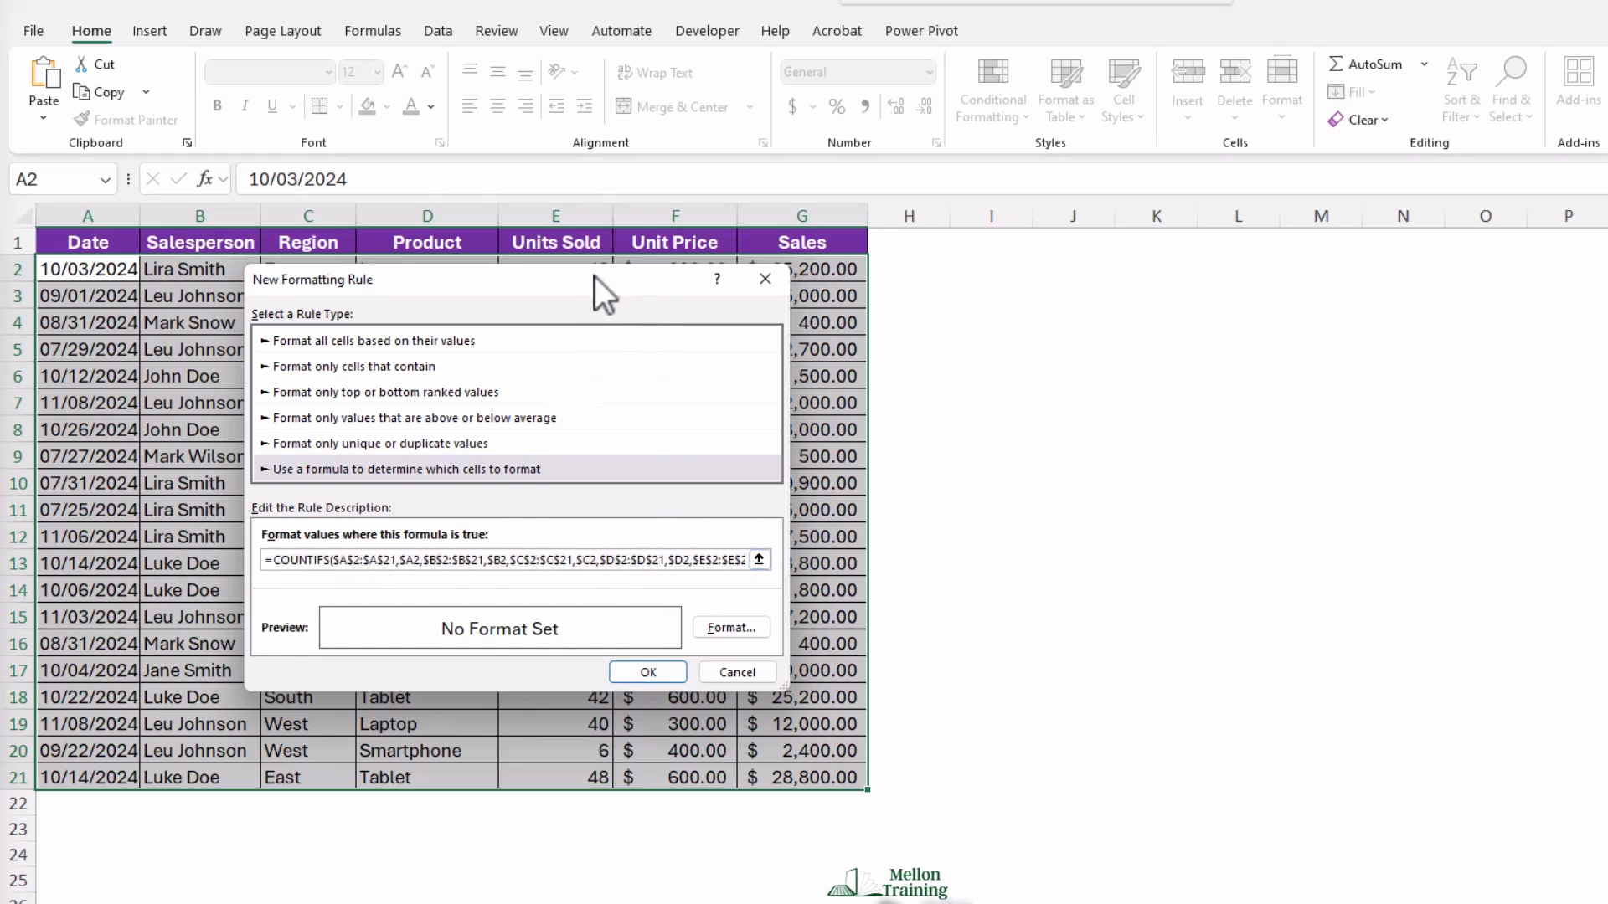
left_click_drag(787, 498, 1102, 514)
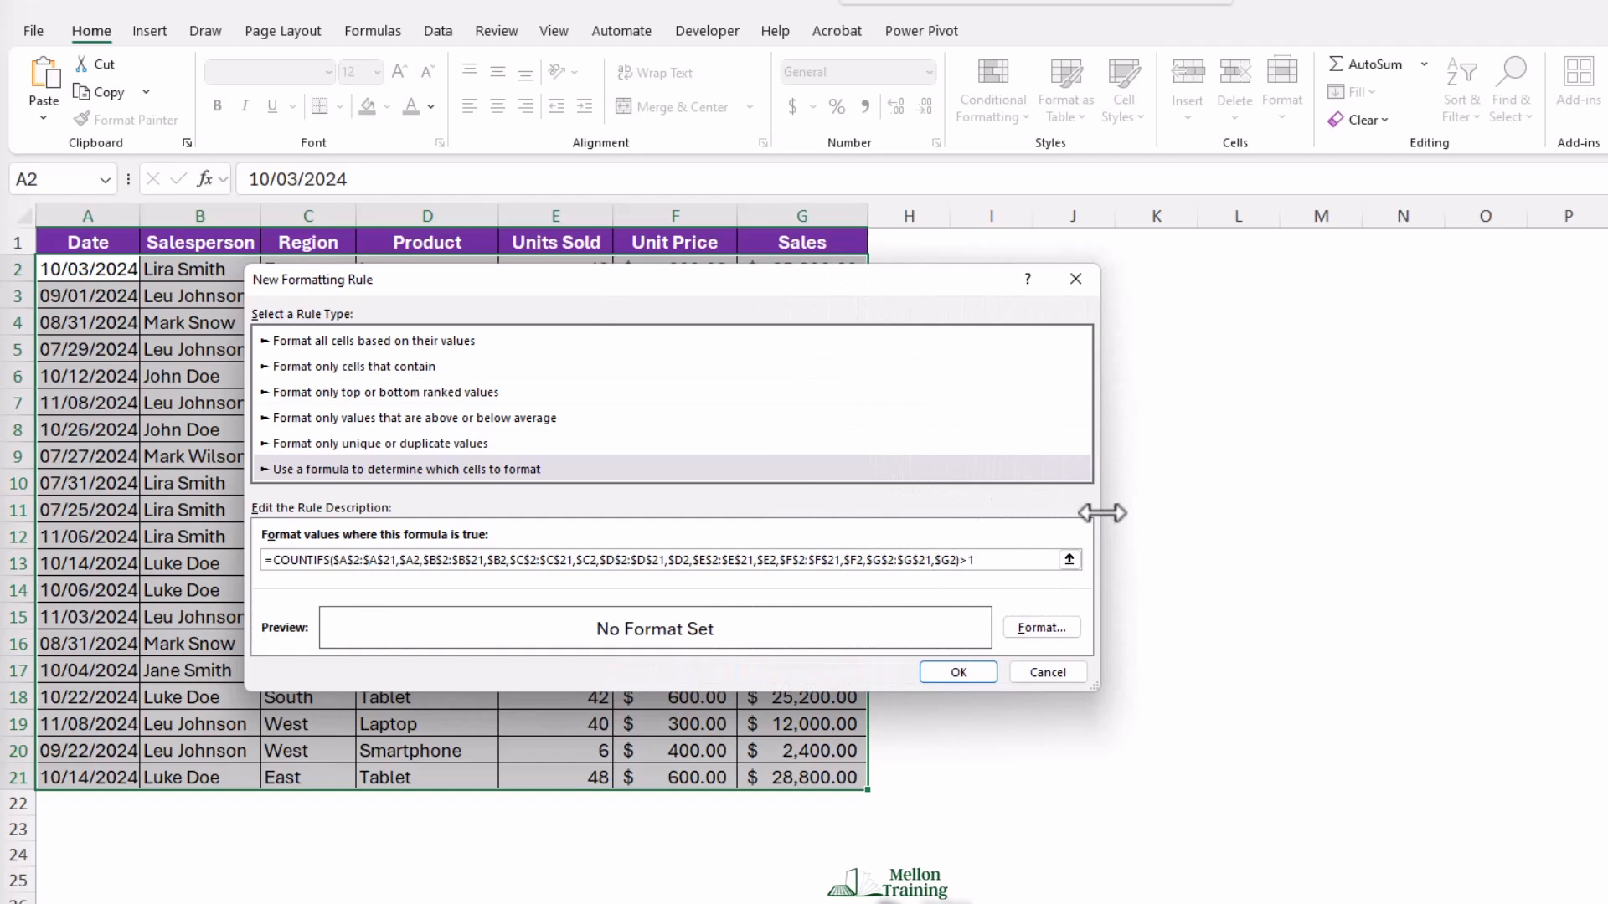
left_click_drag(918, 281, 918, 270)
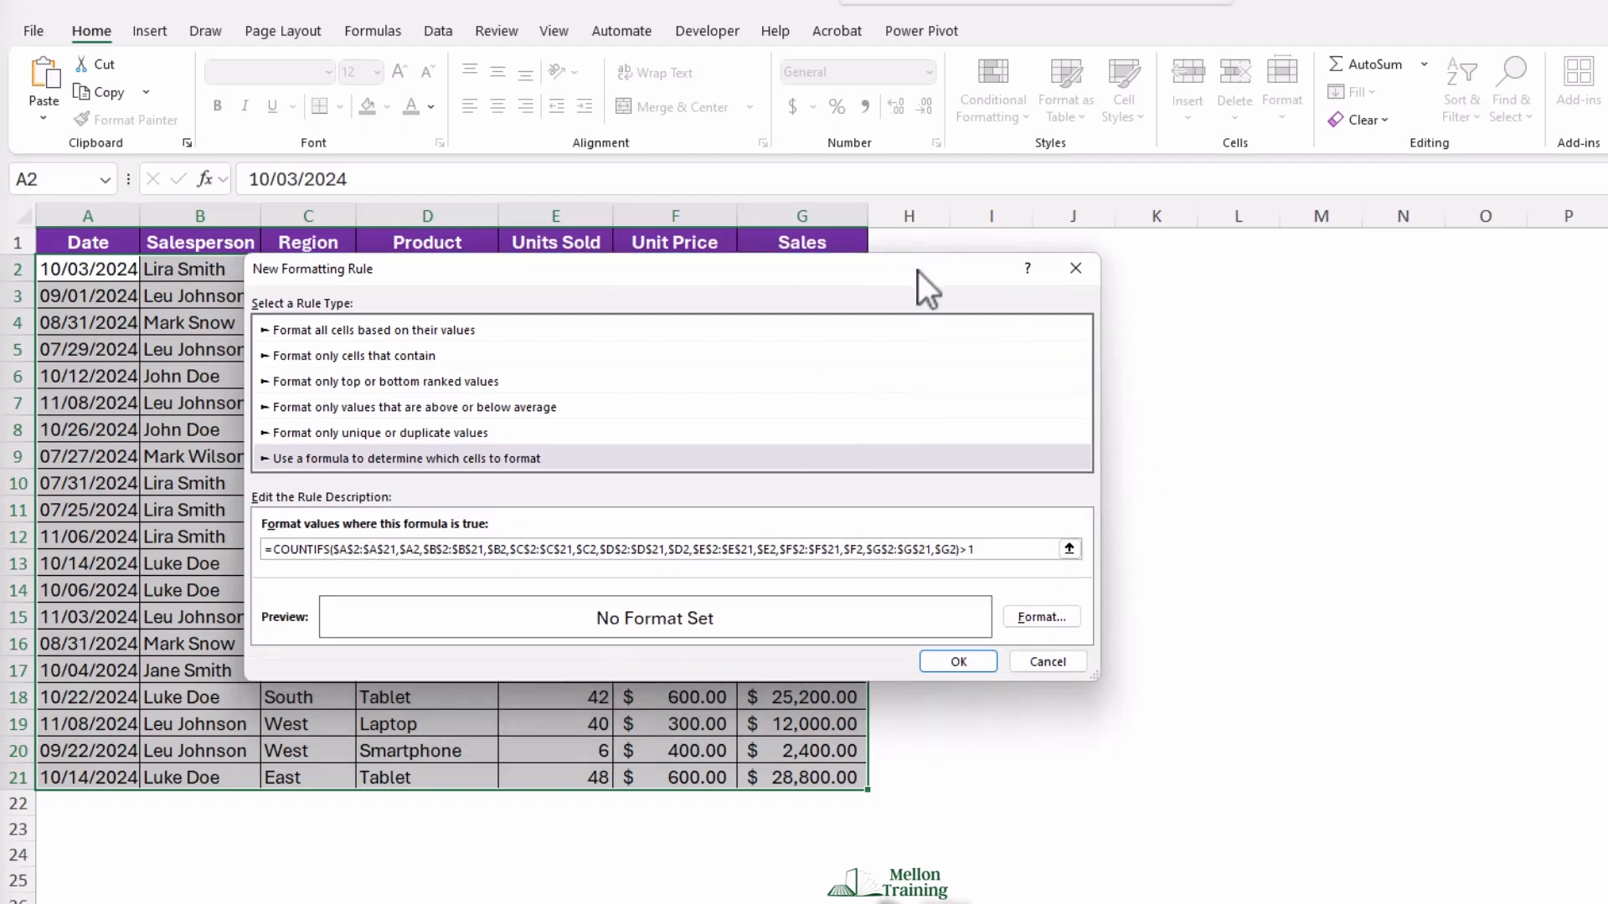
- Give the duplicate-entry rule a light green fill and apply it to the selected sales data
left_click(1066, 616)
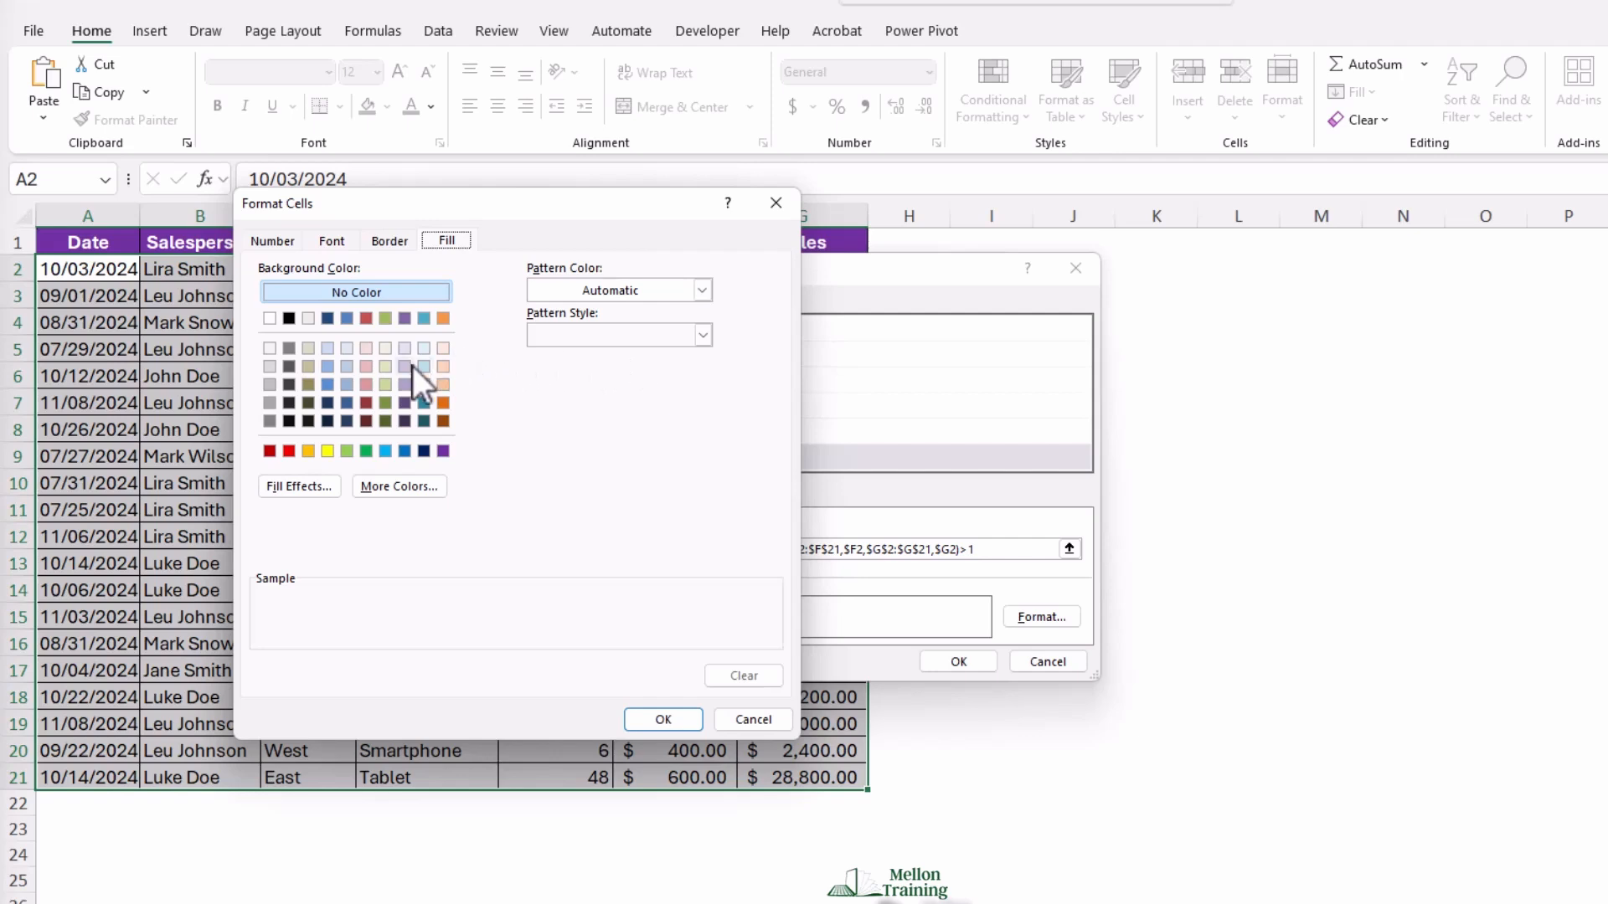
left_click(389, 368)
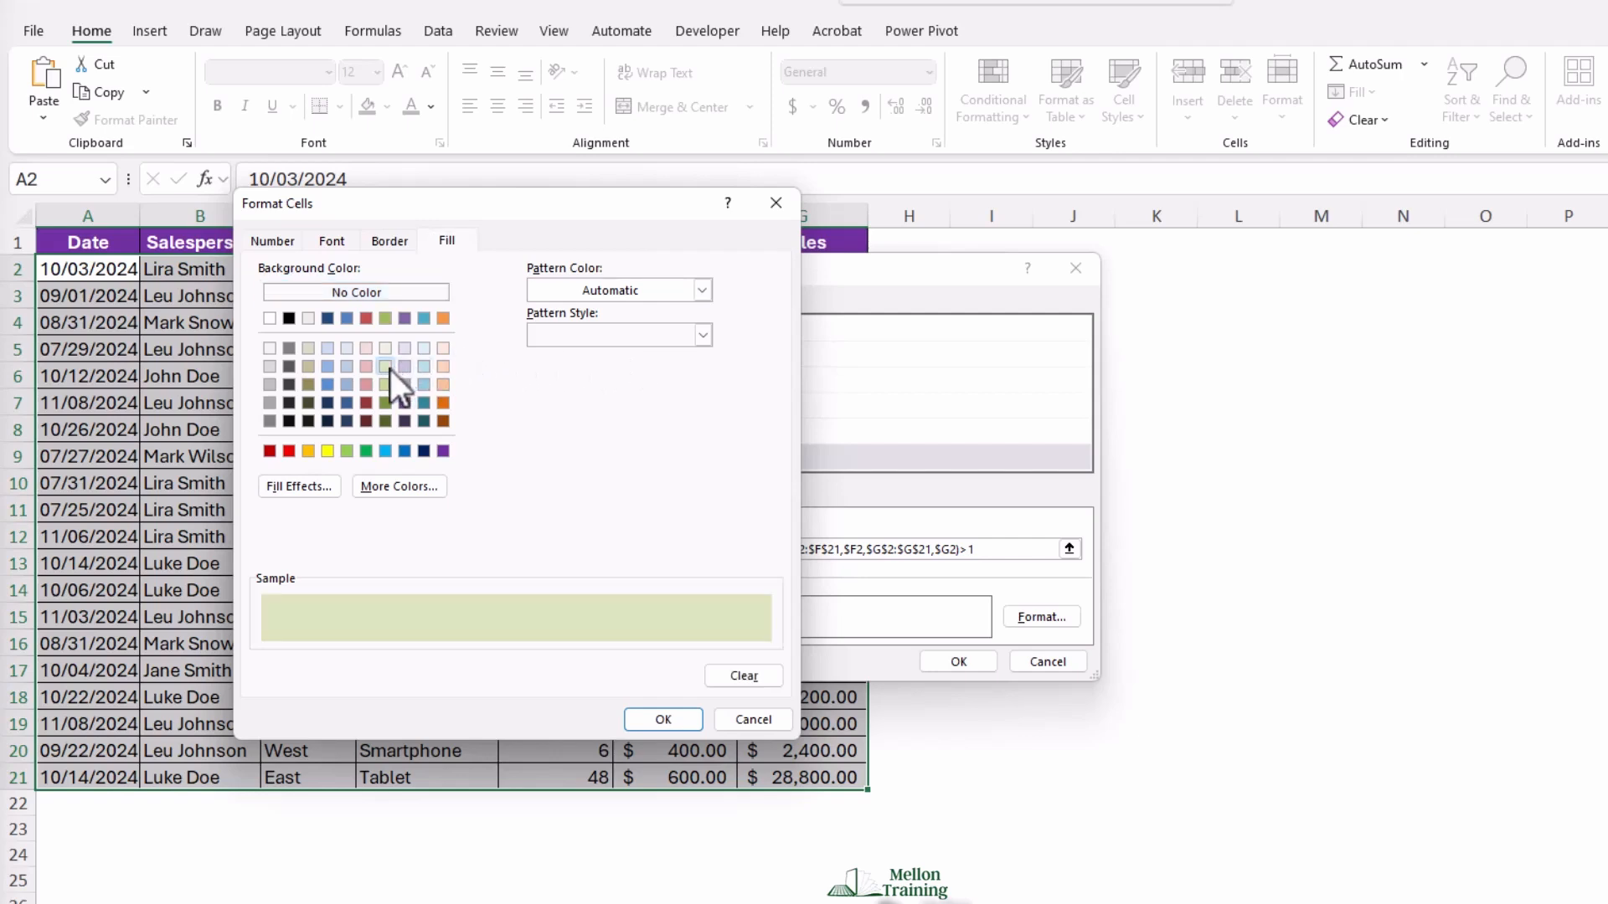
left_click(661, 719)
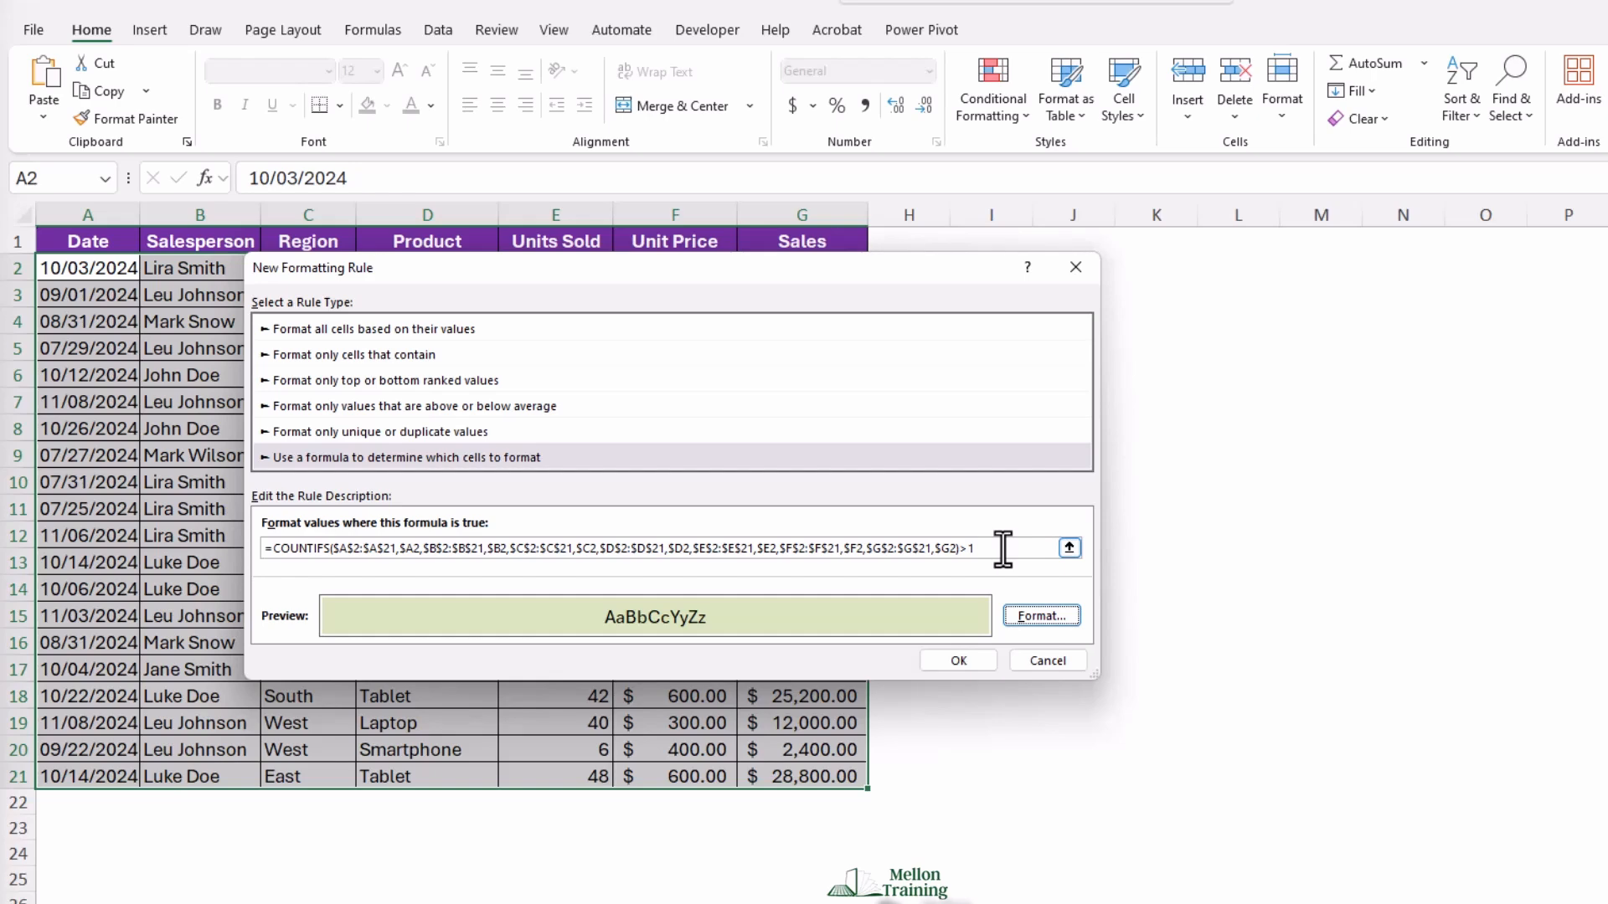
left_click(939, 658)
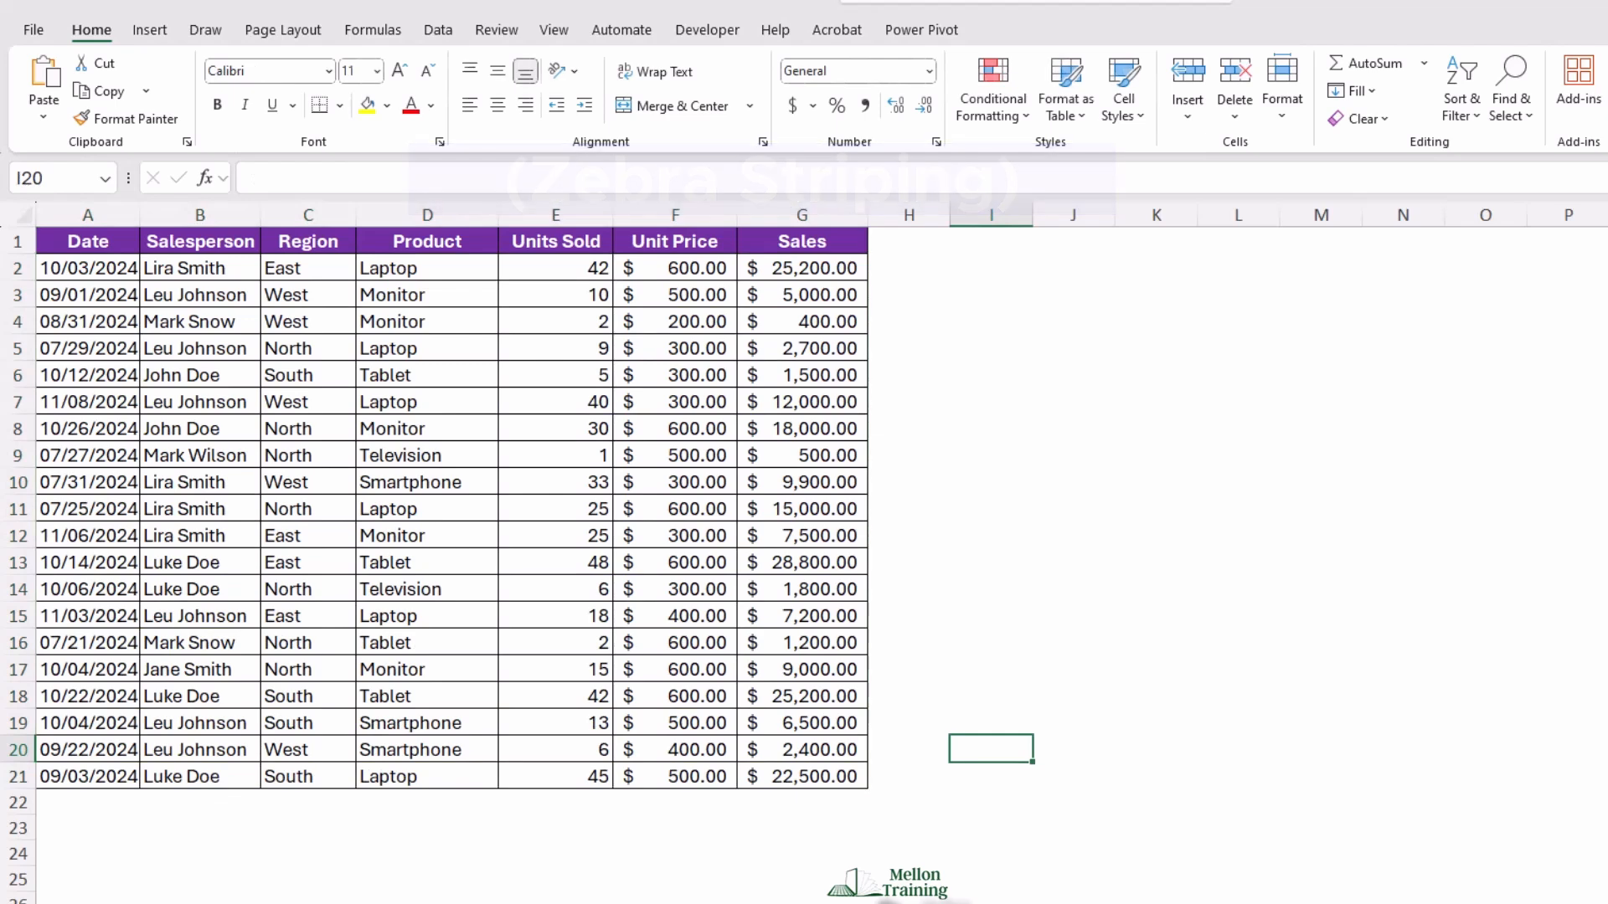
- Select the sales data in A2:G21 and start a new conditional formatting rule that uses a formula
left_click(65, 268)
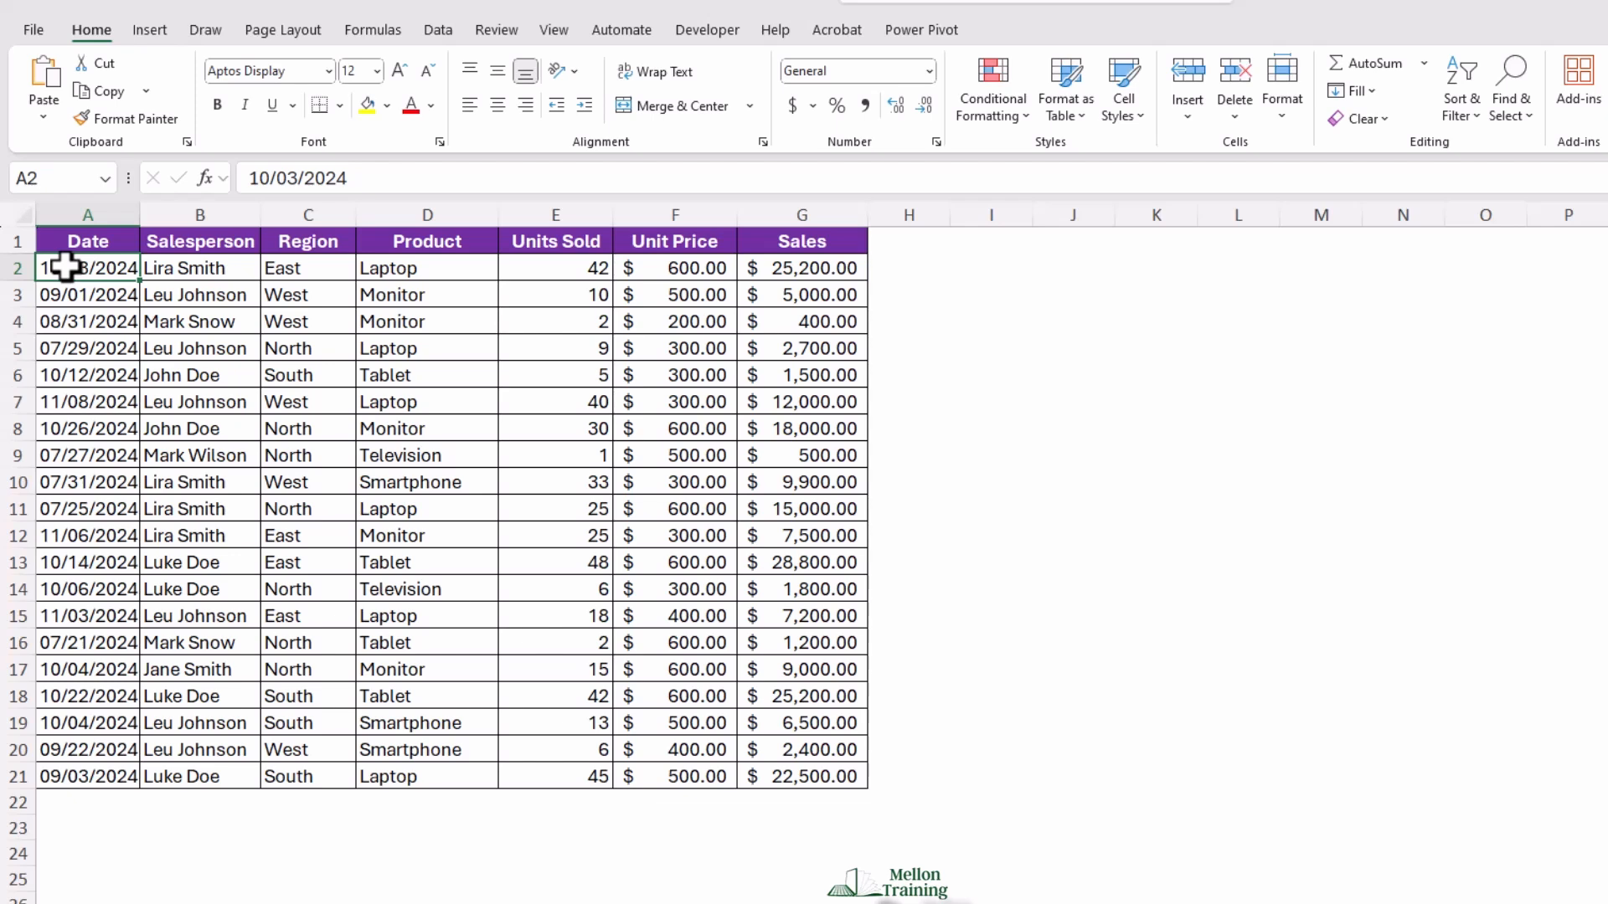
mouse_move(65, 268)
left_mouse_down()
mouse_move(656, 718)
mouse_move(809, 786)
left_mouse_up()
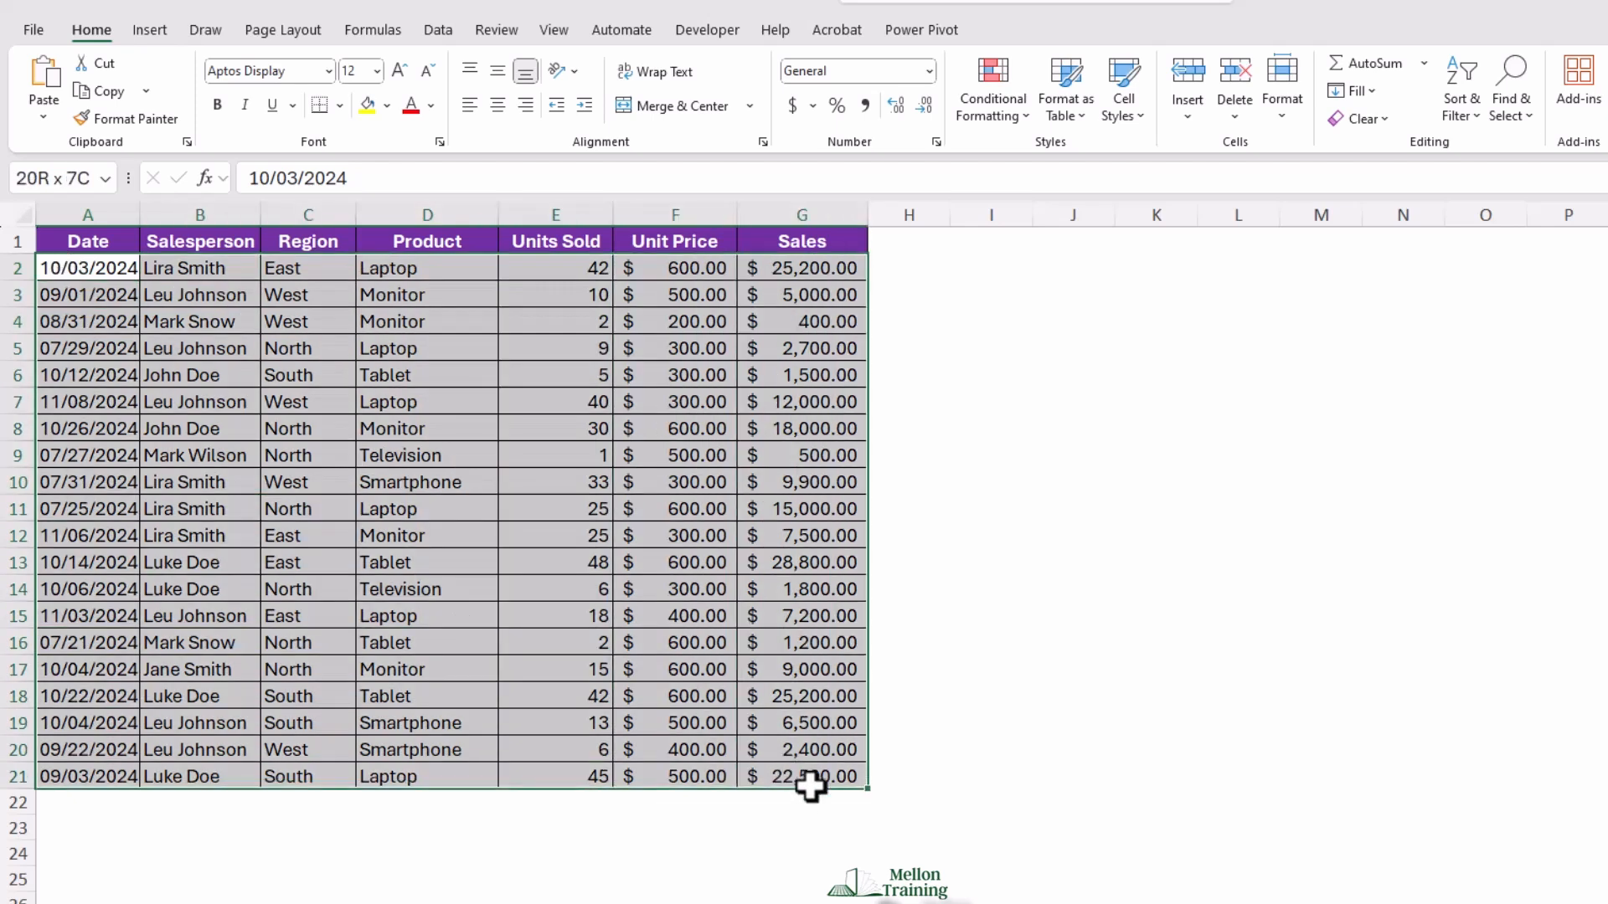
left_click(1030, 121)
left_click(1034, 378)
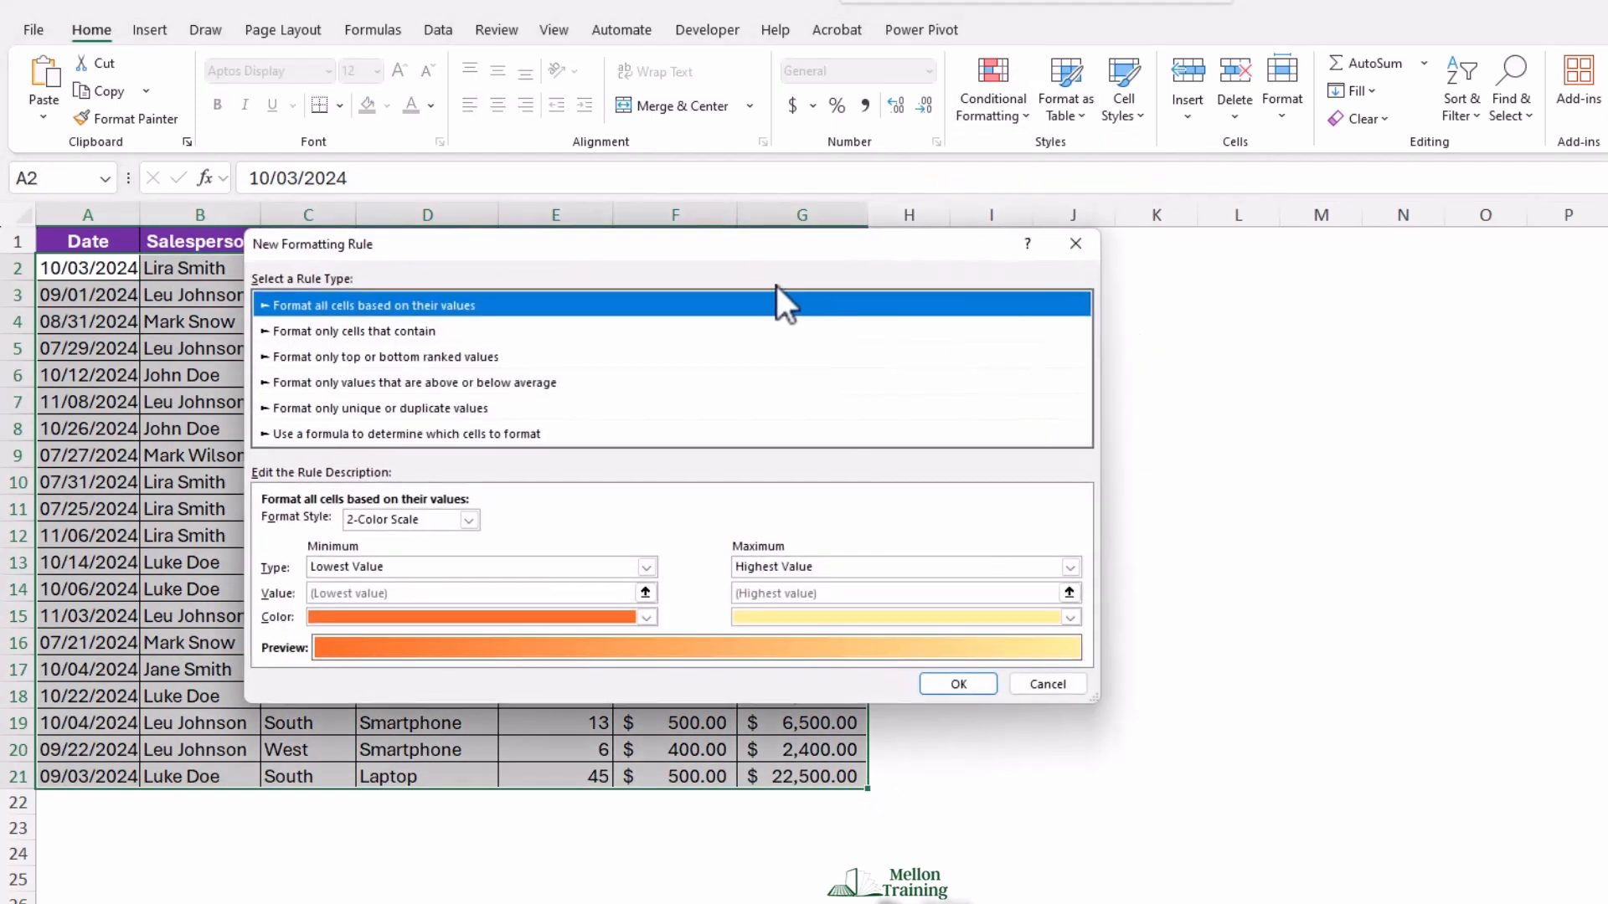
left_click(341, 434)
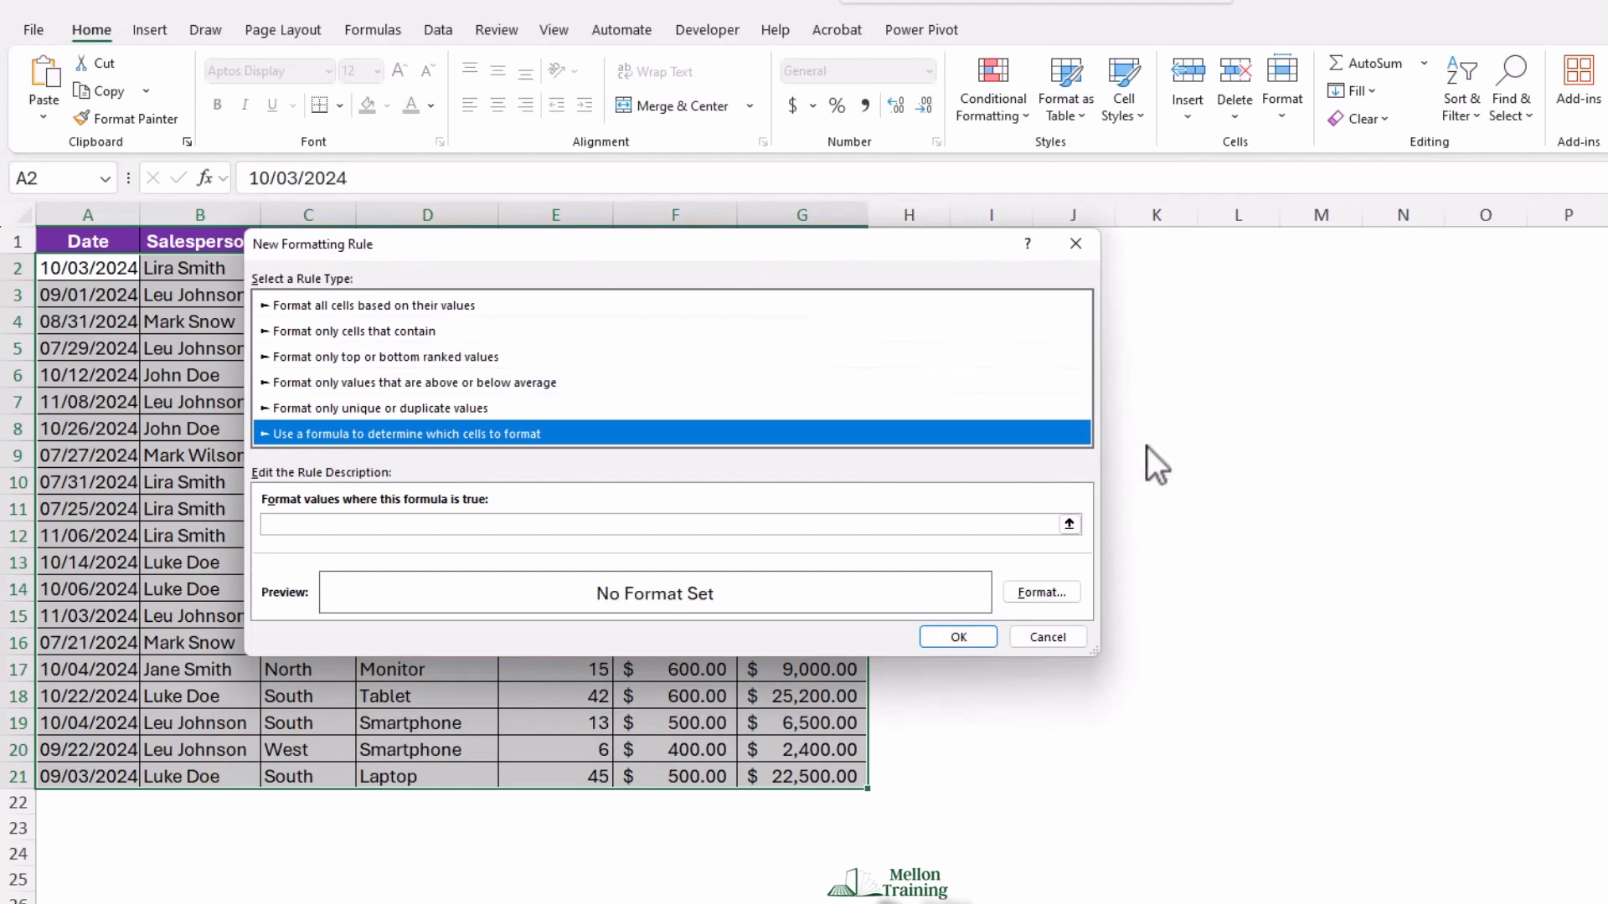
- Narrow the rule dialog and set the rule's formula to =MOD(ROW(),2)=0
left_click_drag(1103, 452, 1003, 457)
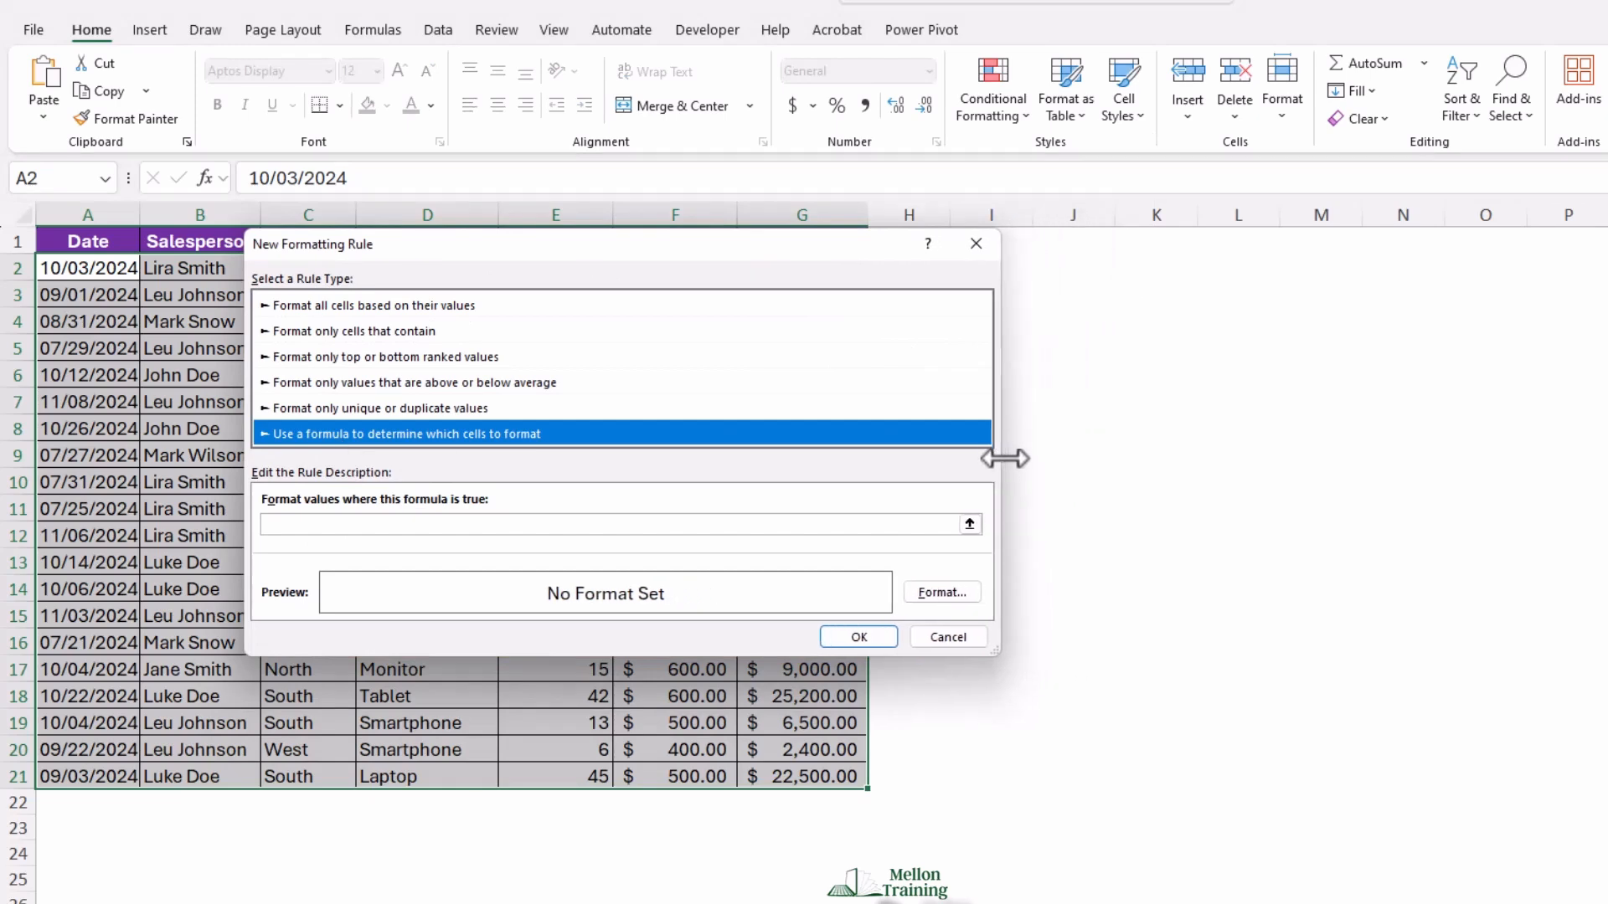
left_click(506, 524)
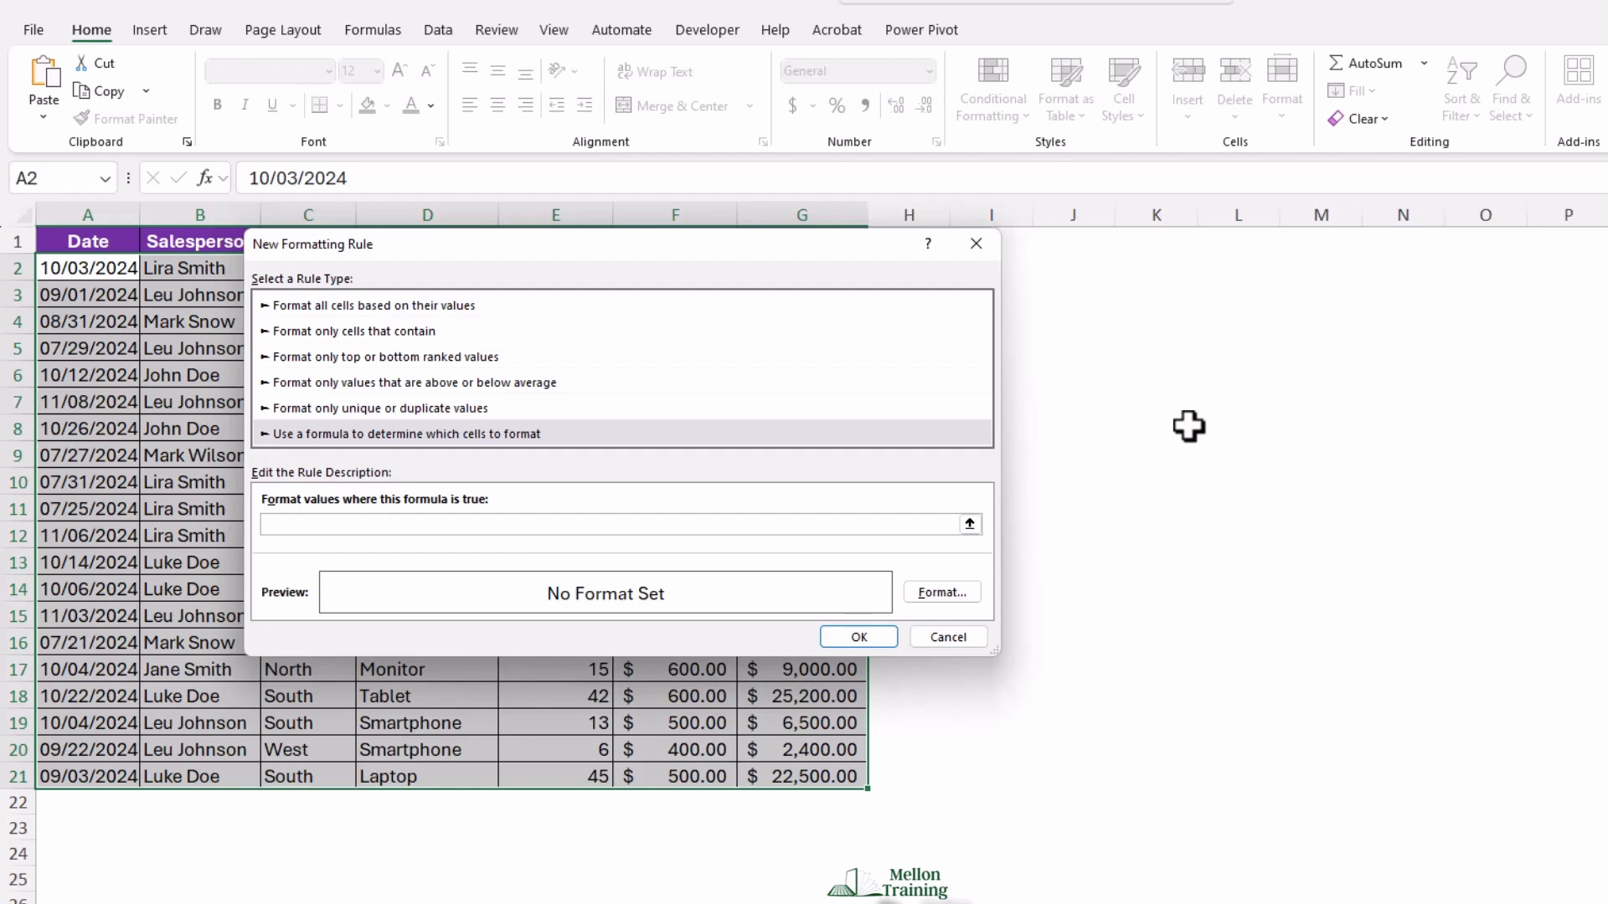
type("=MOD(ROW(),2")
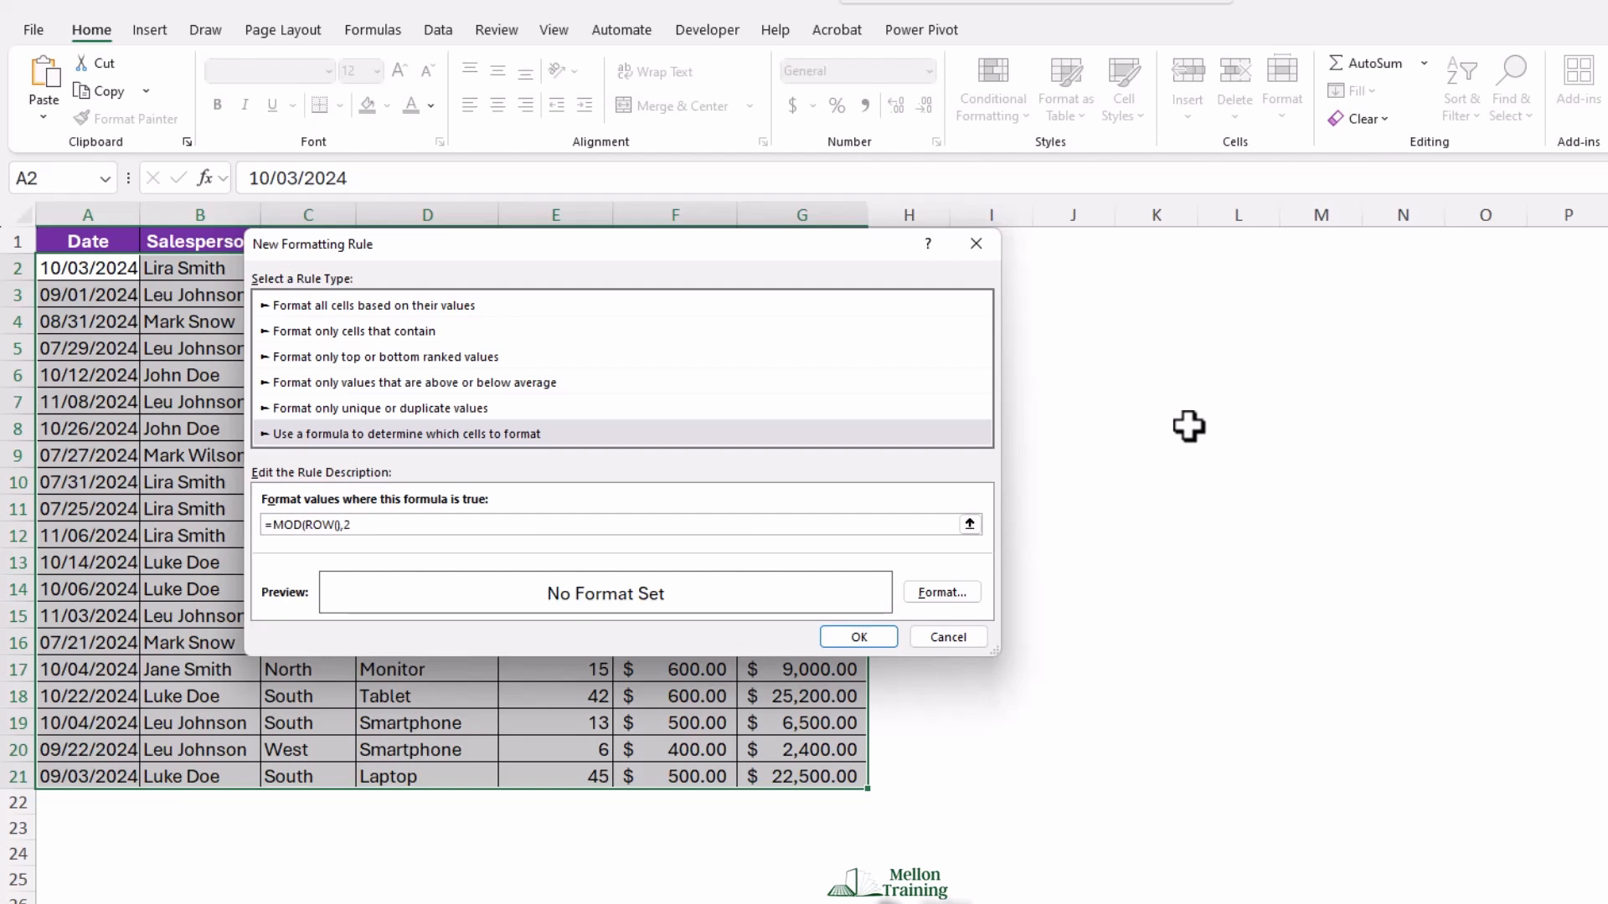
type(")=0")
- Give the alternate-row rule a light gray fill and apply it to the selected sales data
left_click(962, 597)
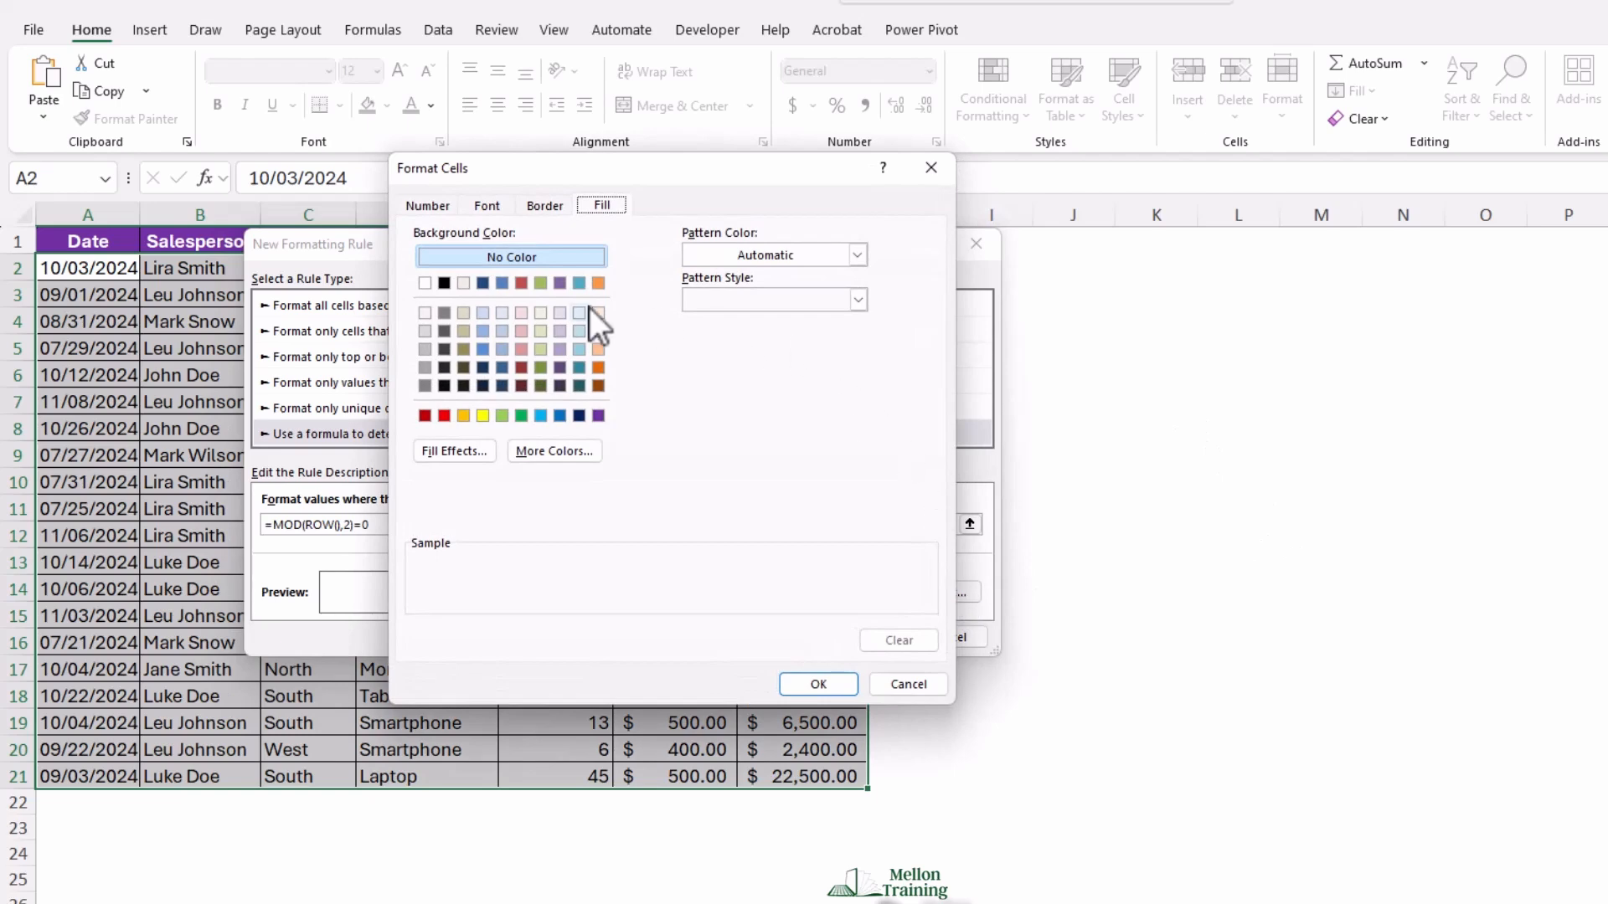
left_click(424, 331)
left_click(818, 684)
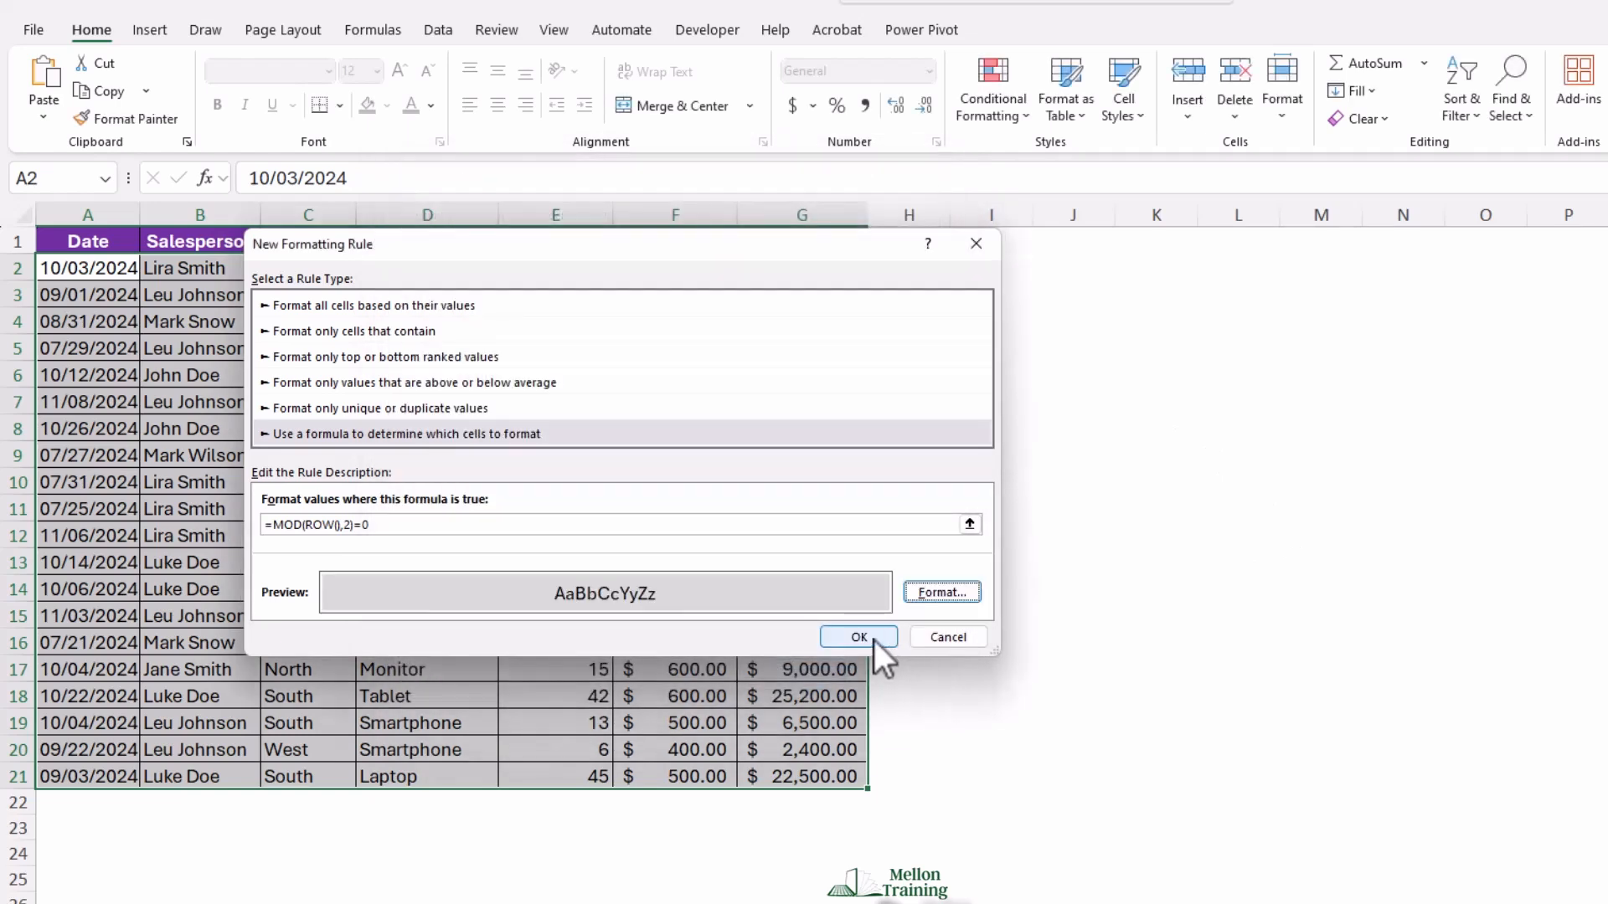
left_click(872, 639)
left_click(910, 245)
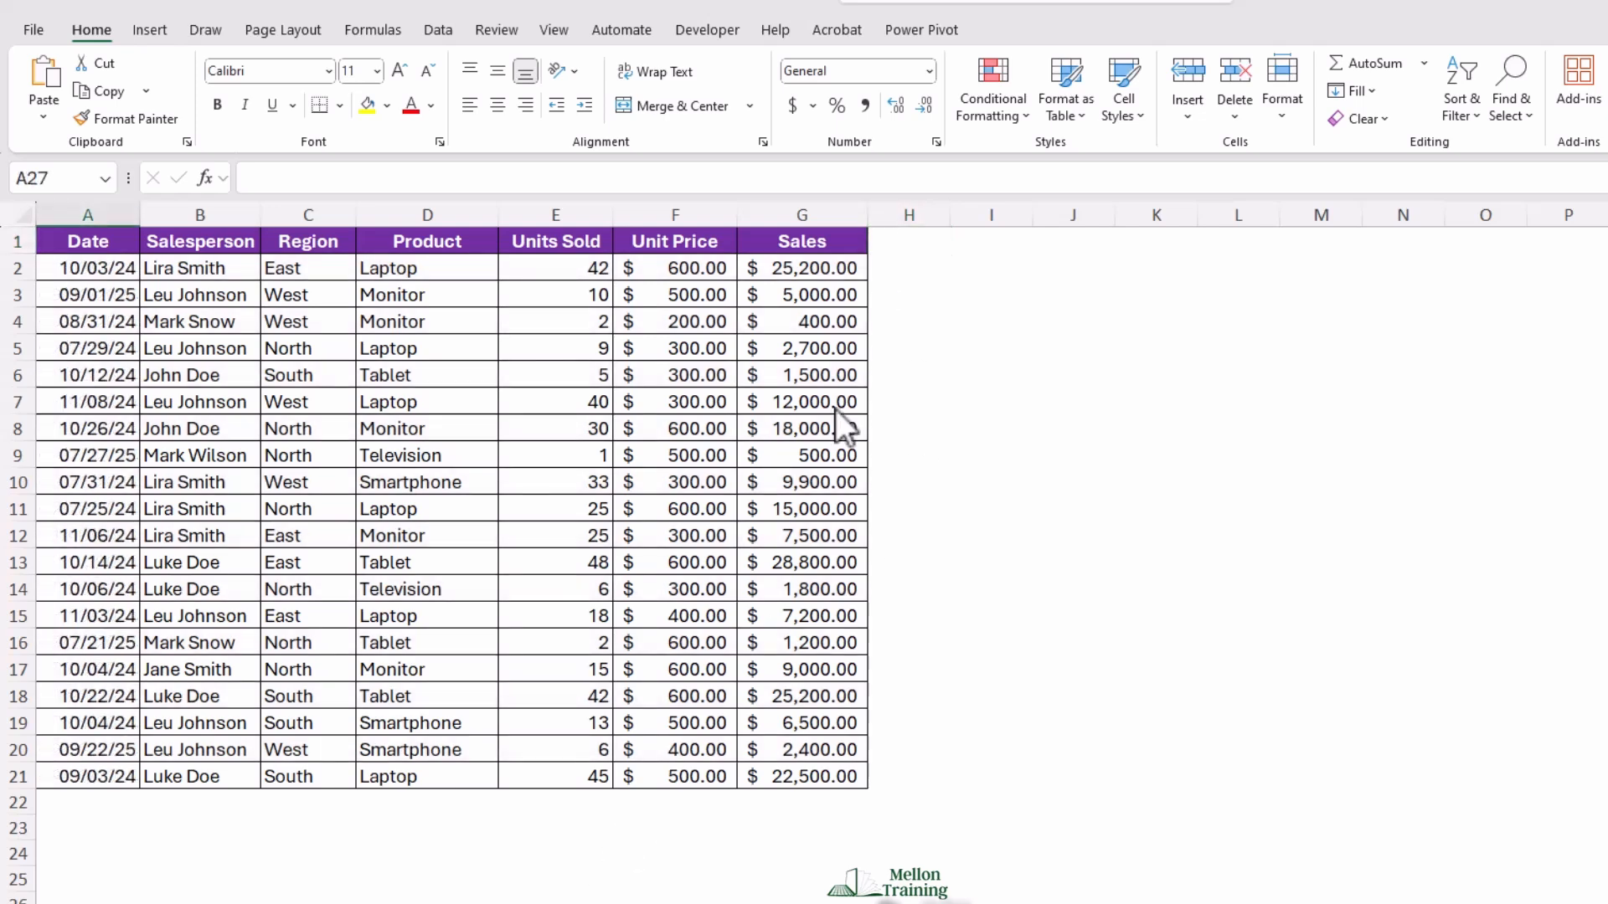
- On the sheet with two-digit-year dates, select A2:A21 and start a new formula-based conditional formatting rule
left_click(921, 240)
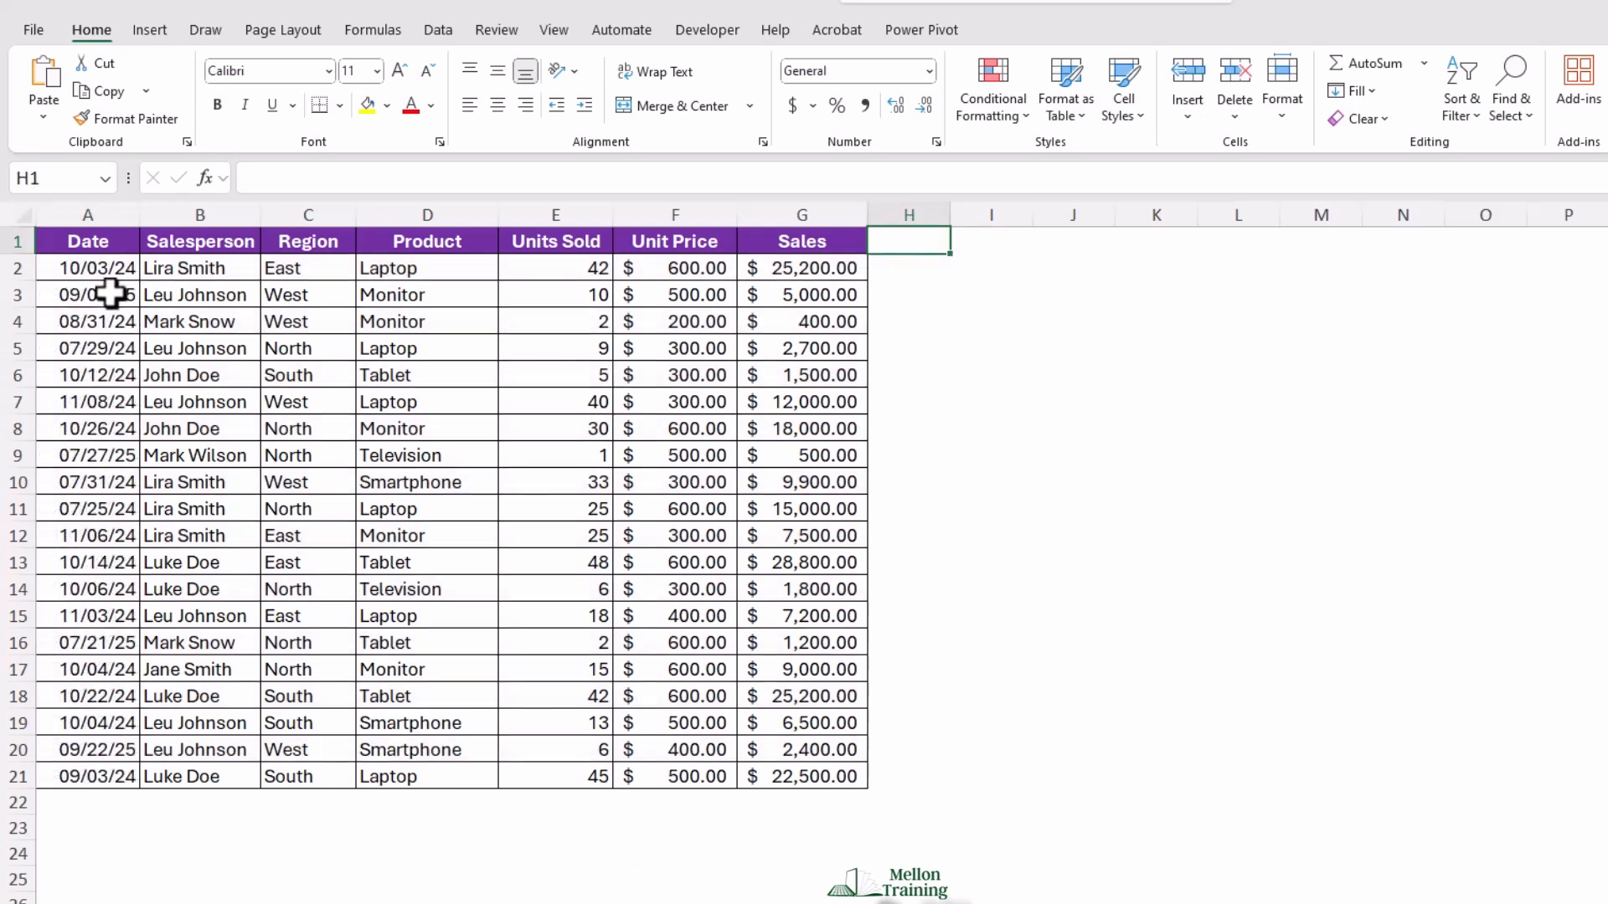
left_click(105, 268)
left_click_drag(105, 268, 88, 768)
left_click(1016, 117)
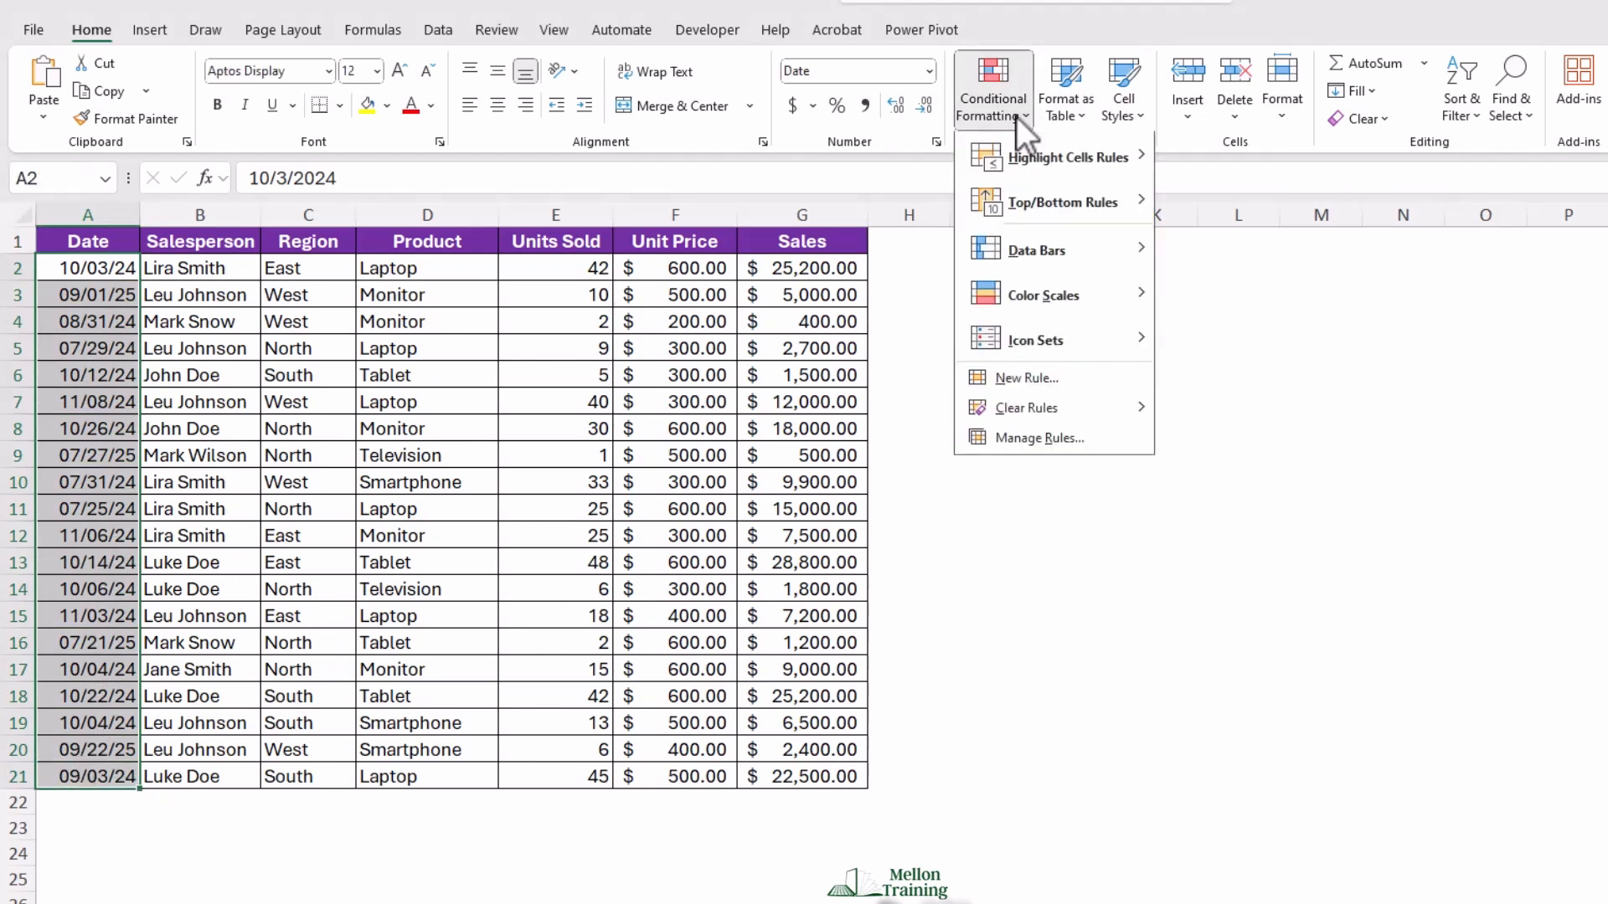
left_click(1033, 380)
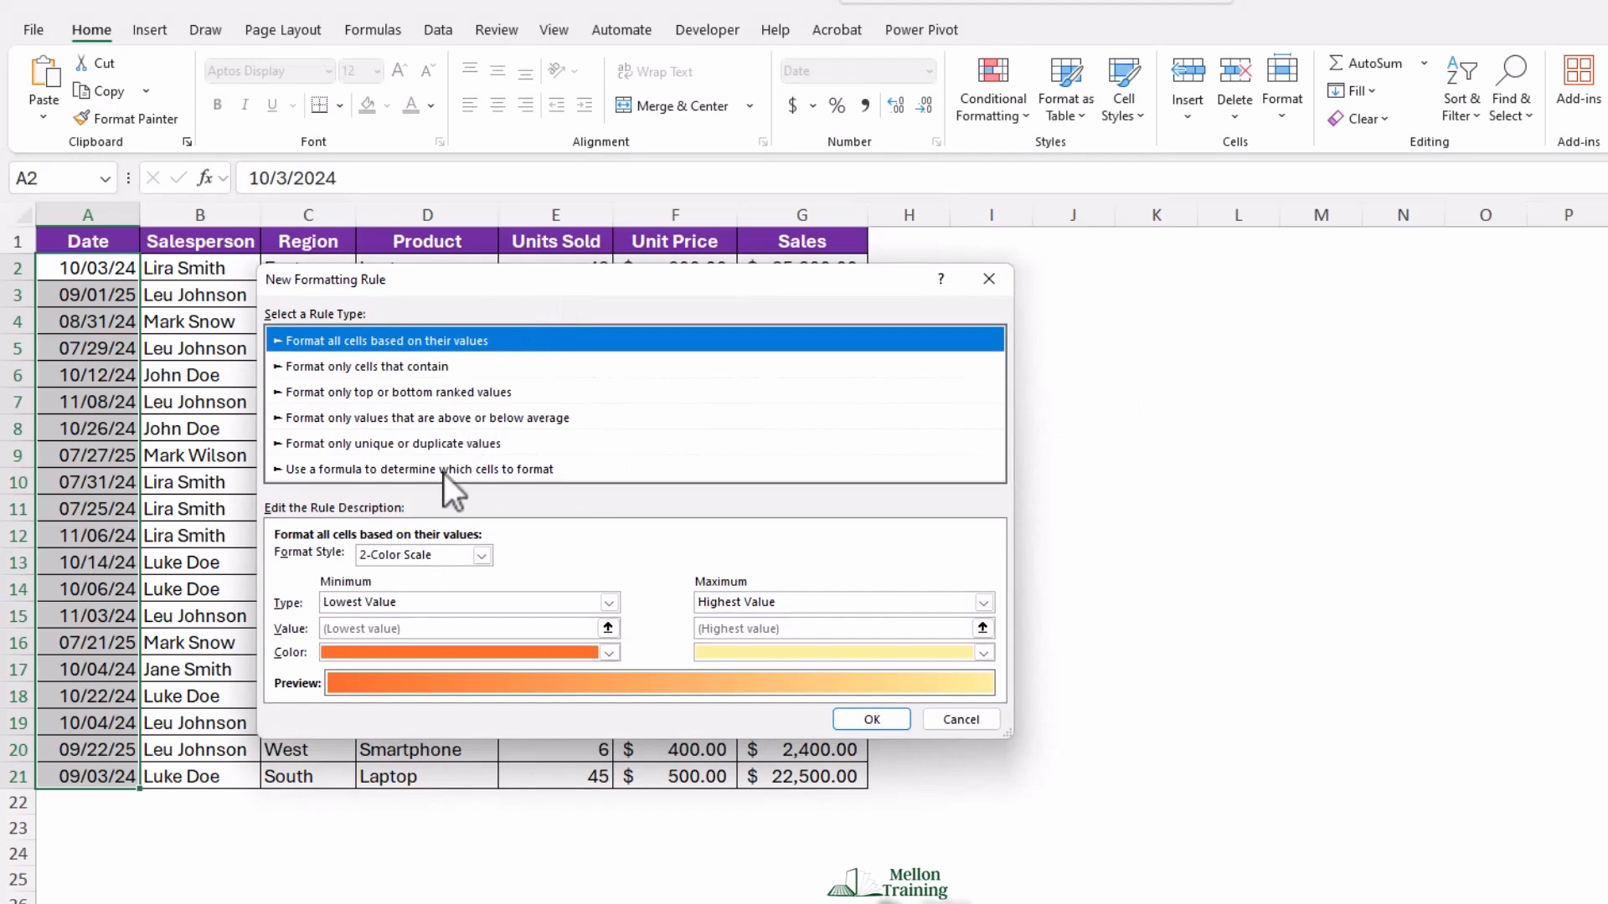
left_click(443, 469)
- Set the date rule's formula to =AND(ISNUMBER(A2),A2<TODAY())
left_click(601, 559)
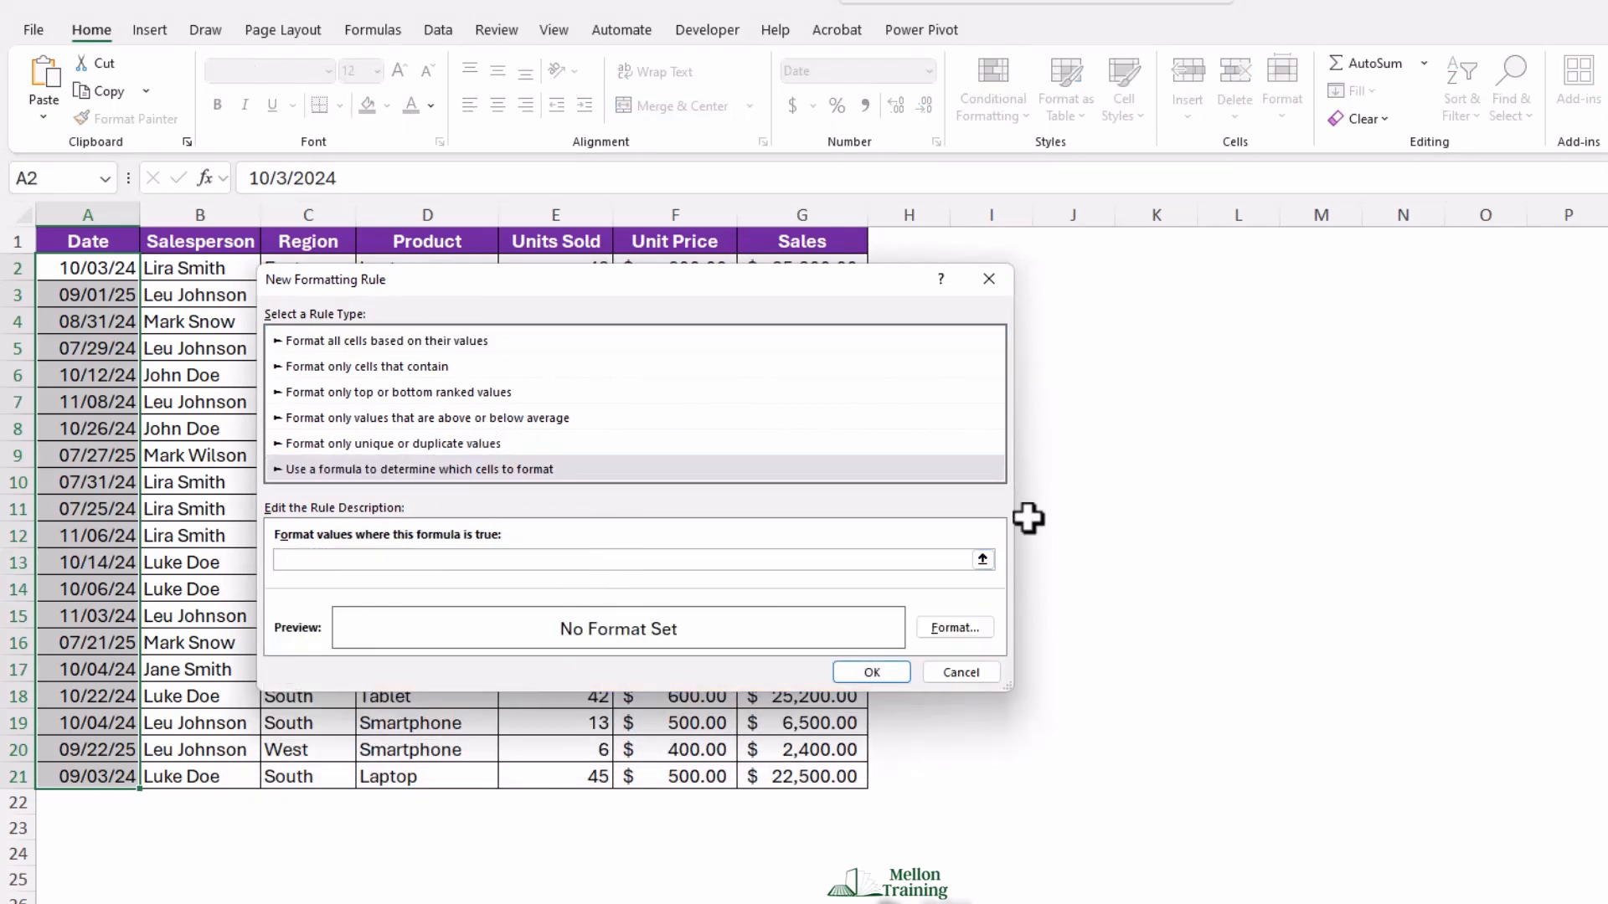
type("=AND(ISNUMBER(A2),A2<TOD")
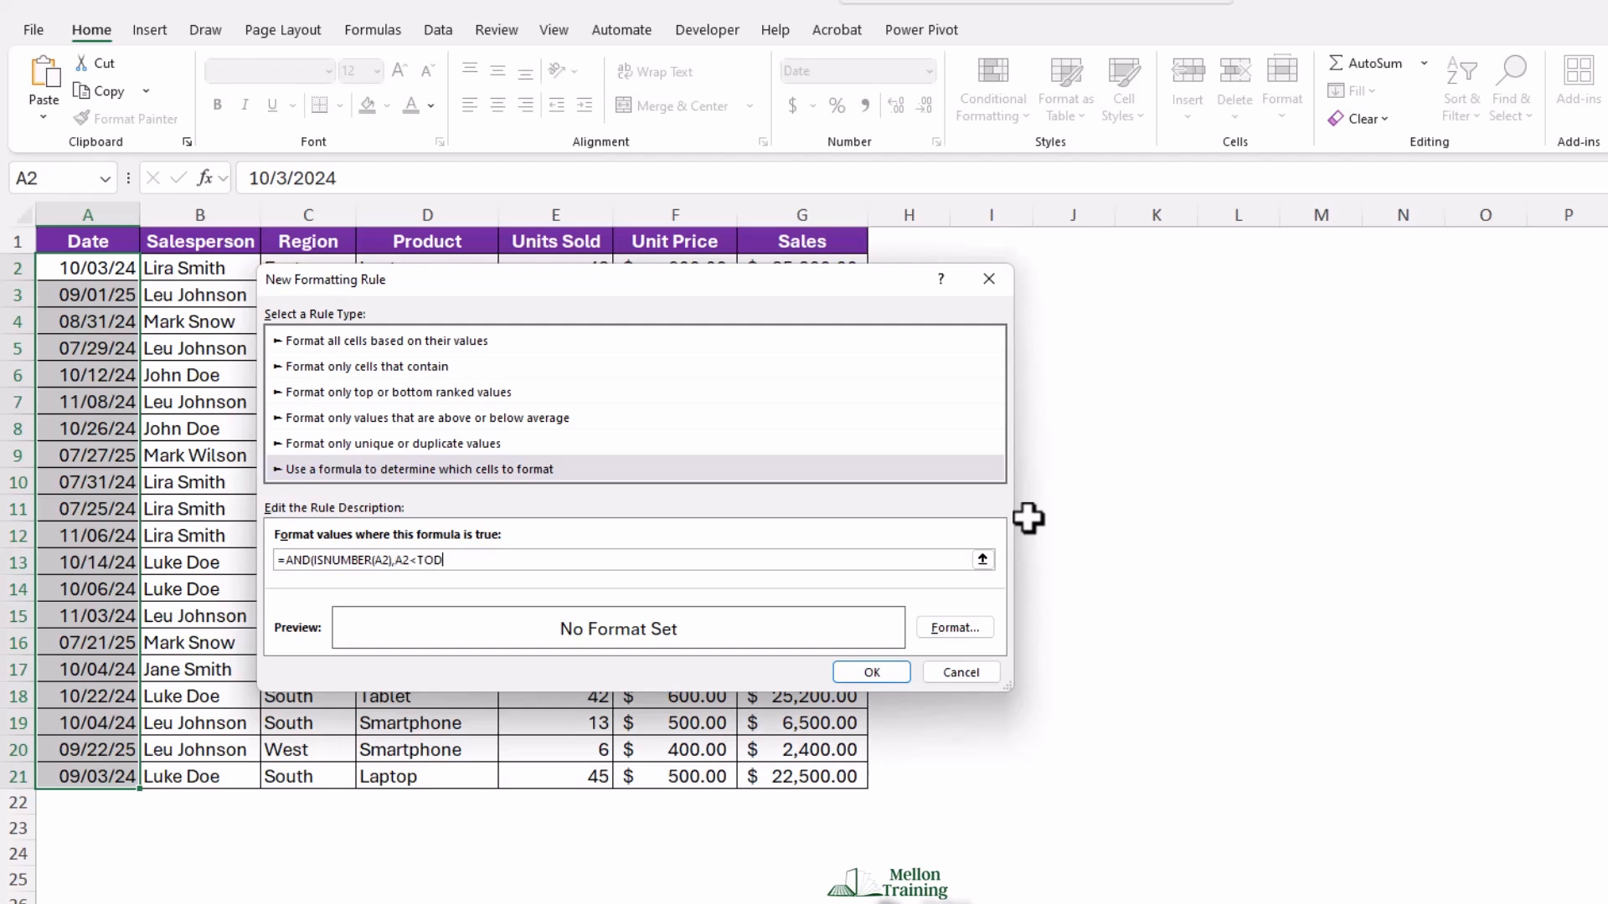
type("AY())")
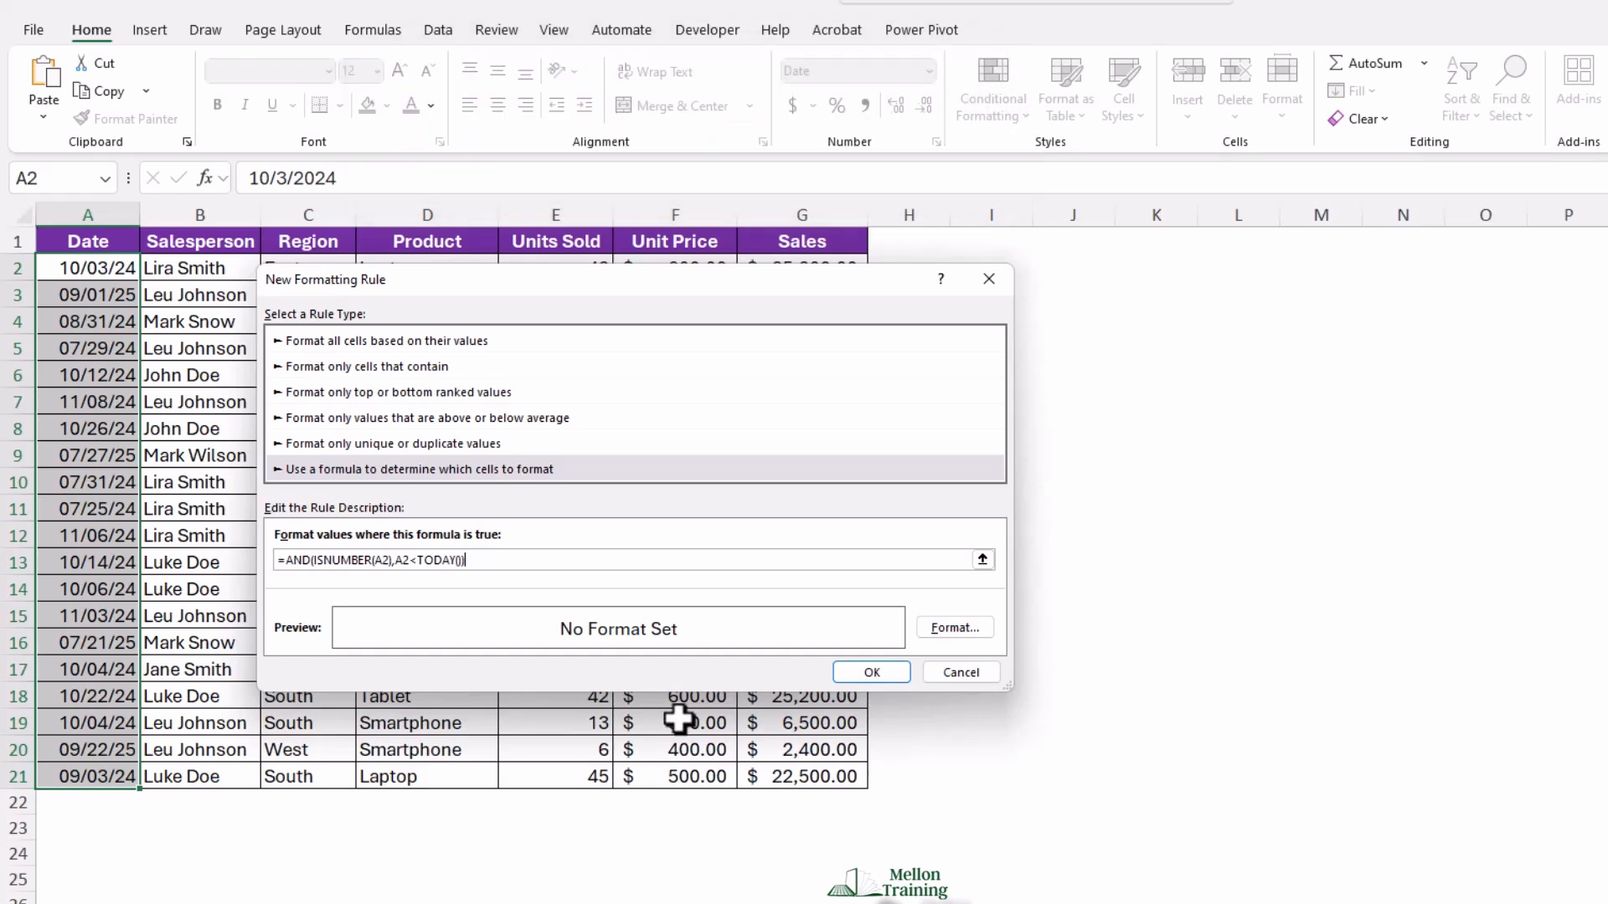
- Give the past-date rule a light orange fill and apply it to the Date column
left_click(955, 628)
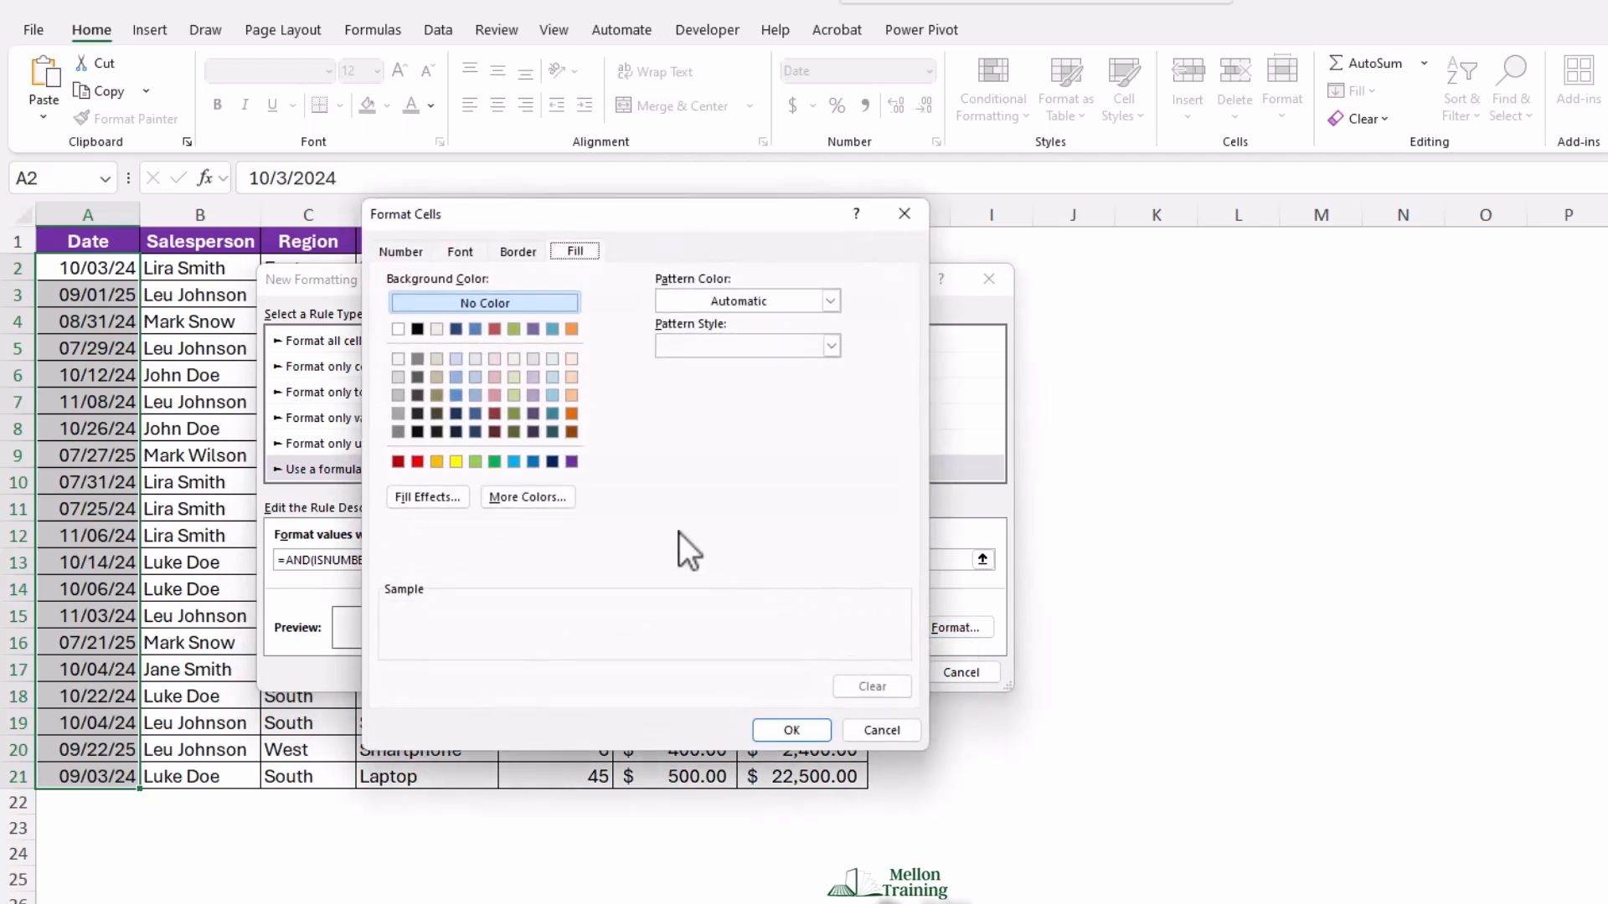
left_click(574, 378)
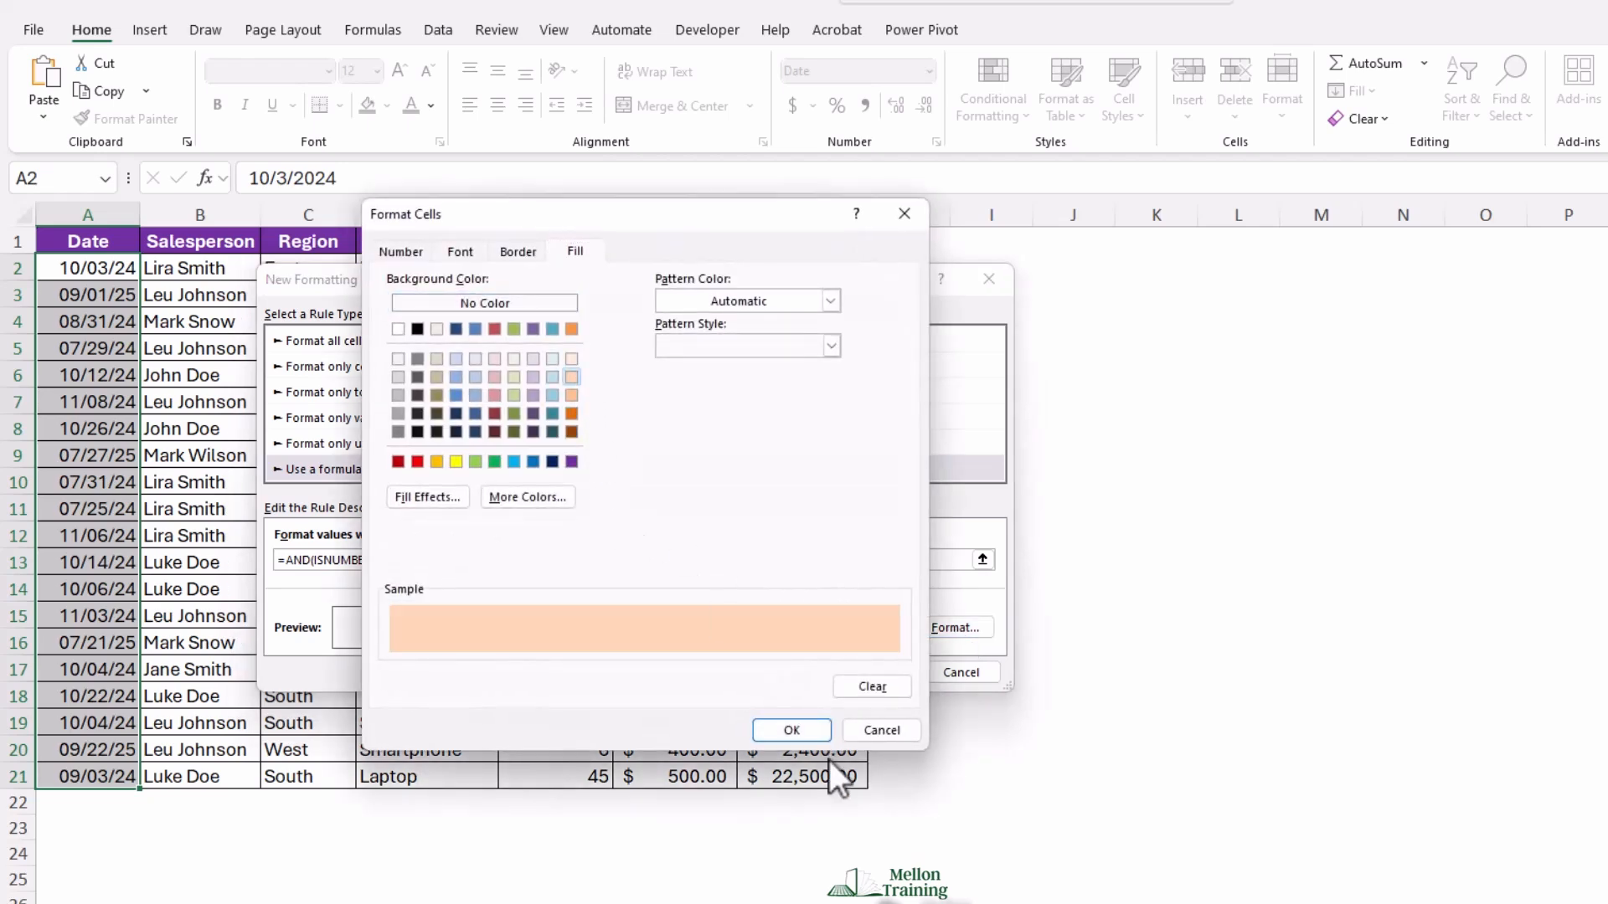
left_click(802, 731)
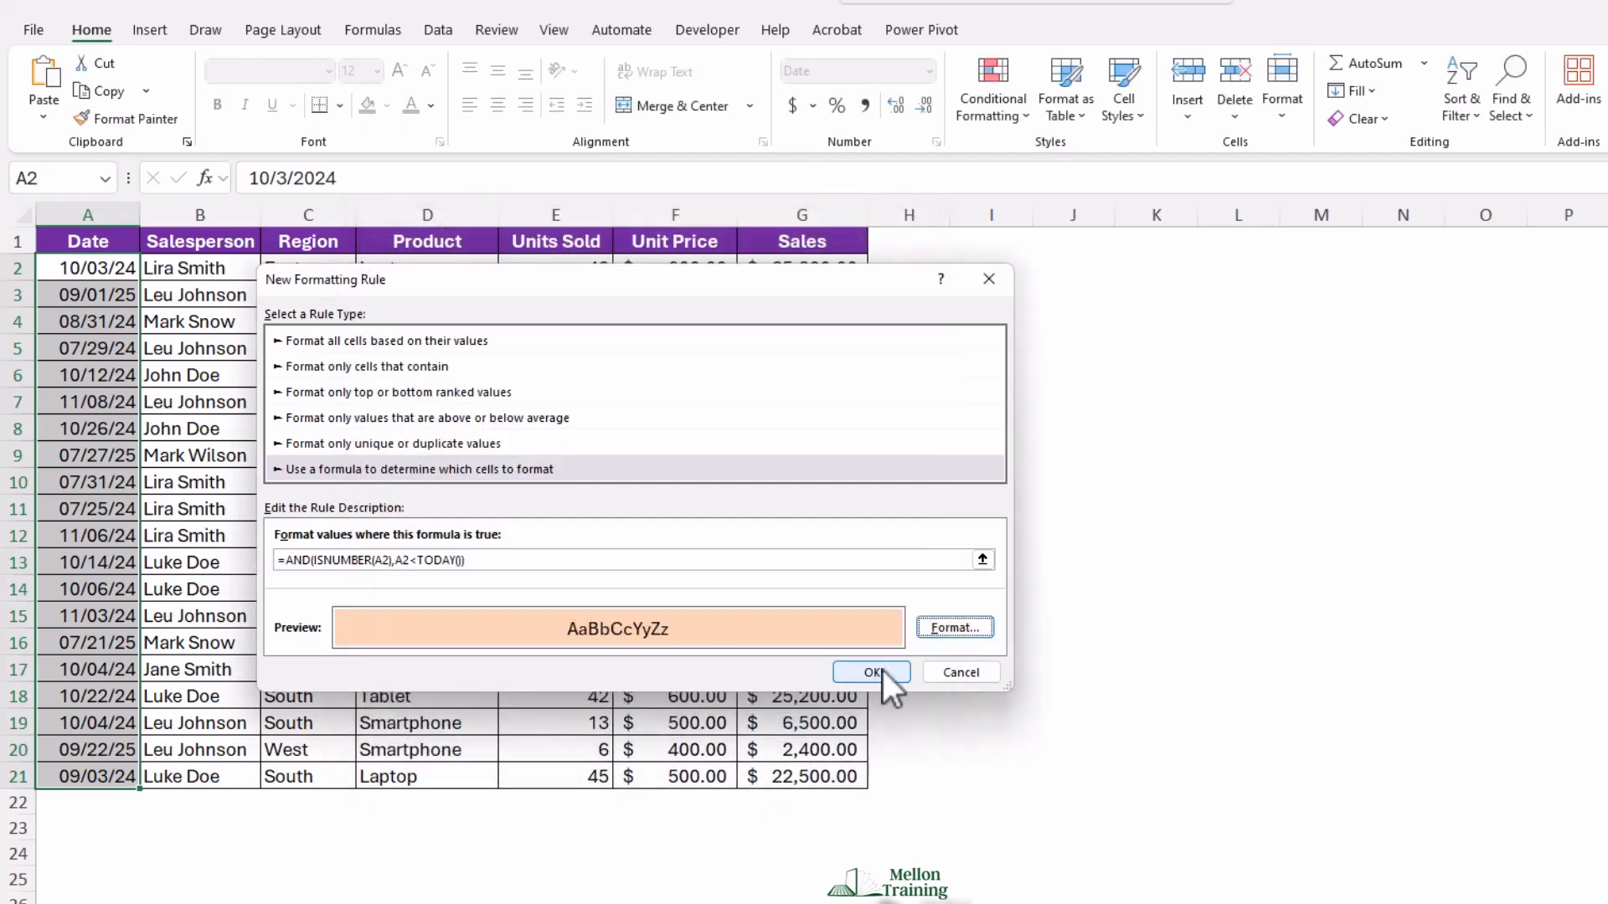
left_click(872, 673)
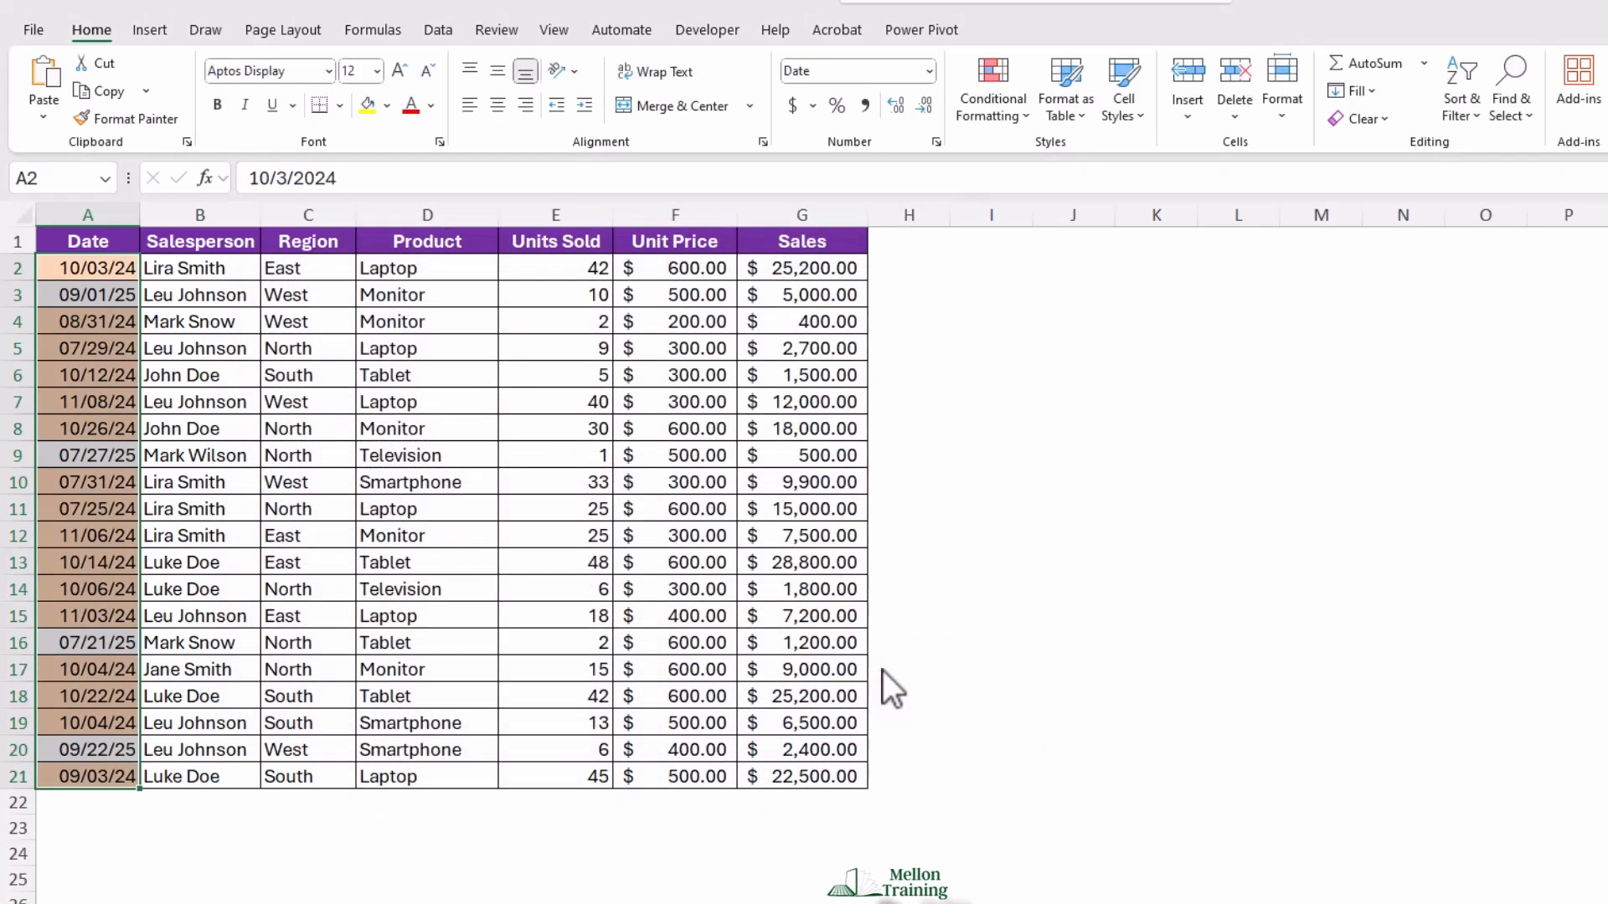
left_click(903, 270)
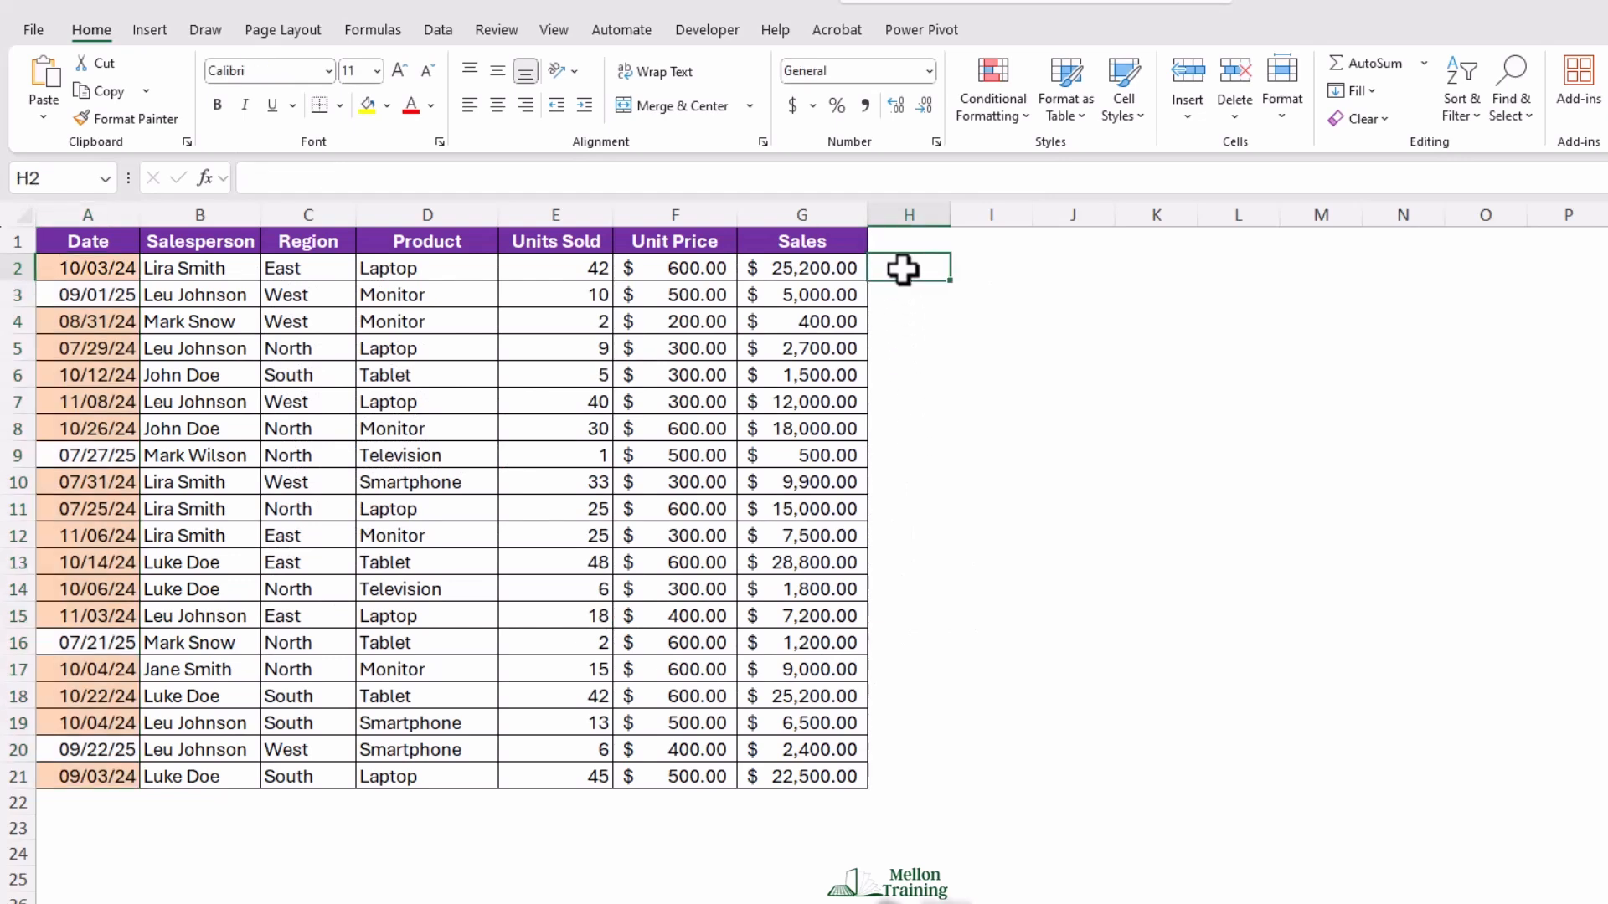
left_click(903, 243)
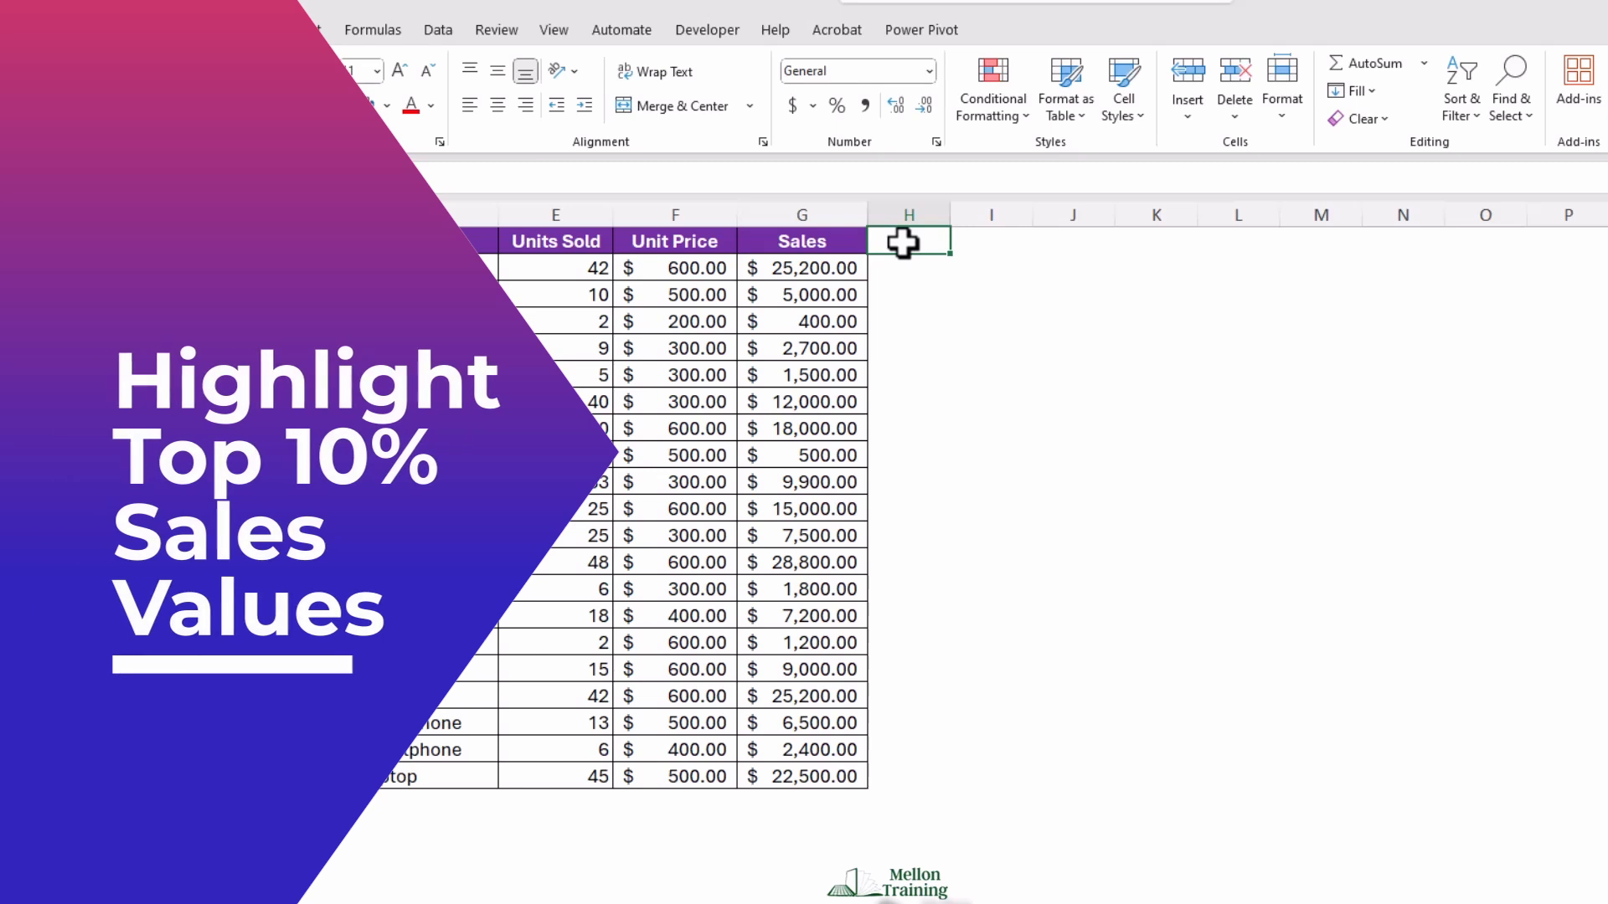
- On the sheet for the top 10% of sales, select A2:G21 and start a new formula-based conditional formatting rule
left_click(991, 749)
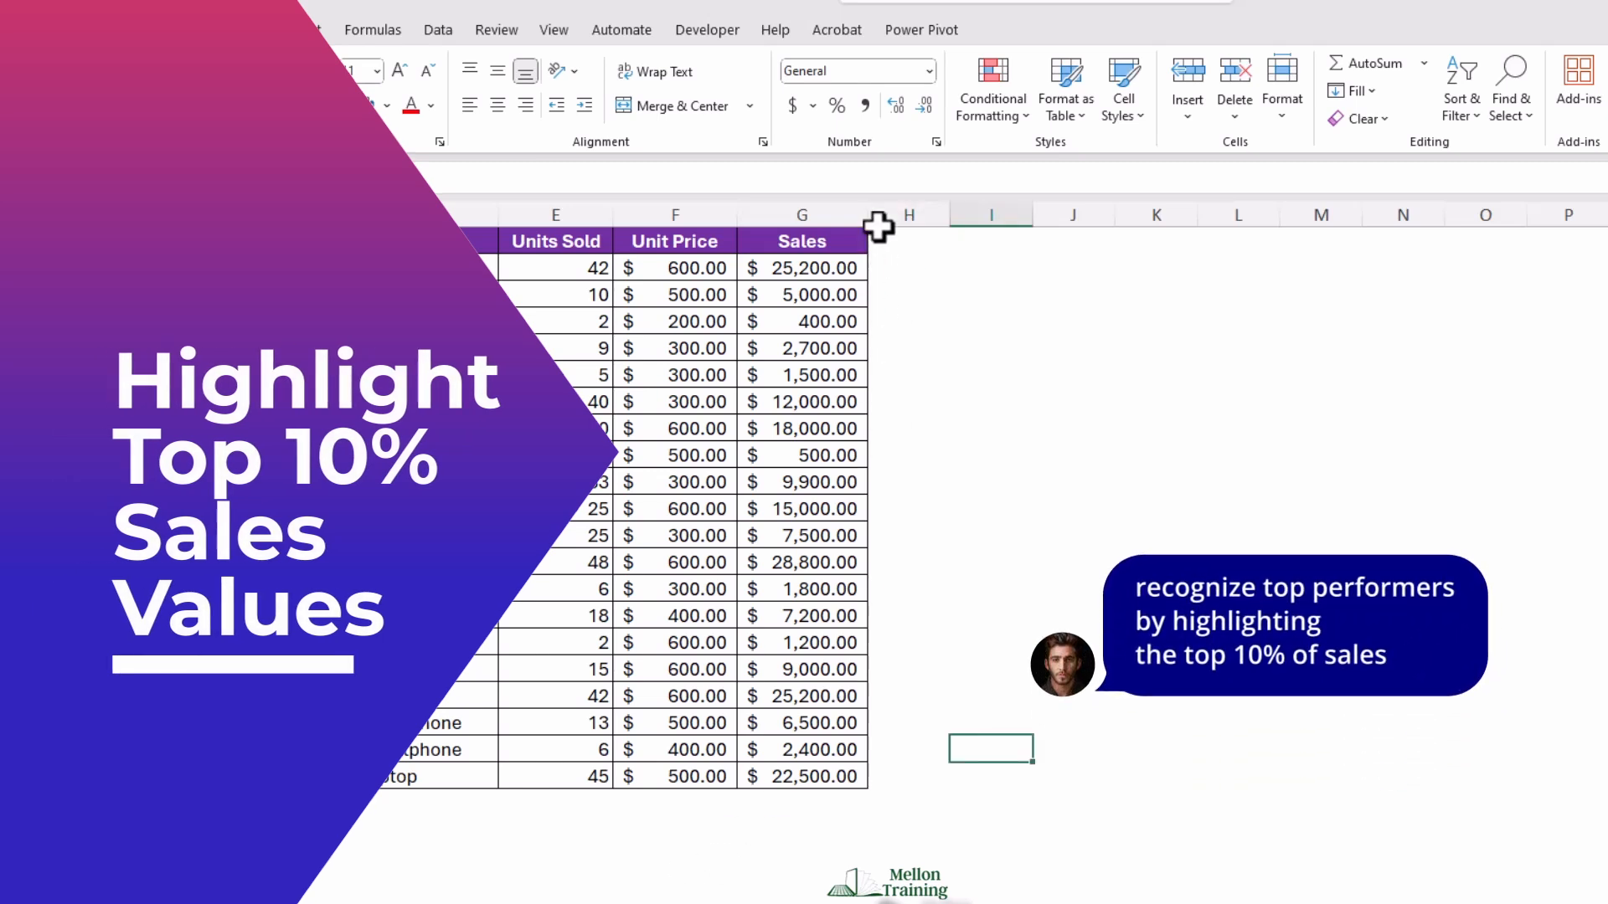
left_click(911, 249)
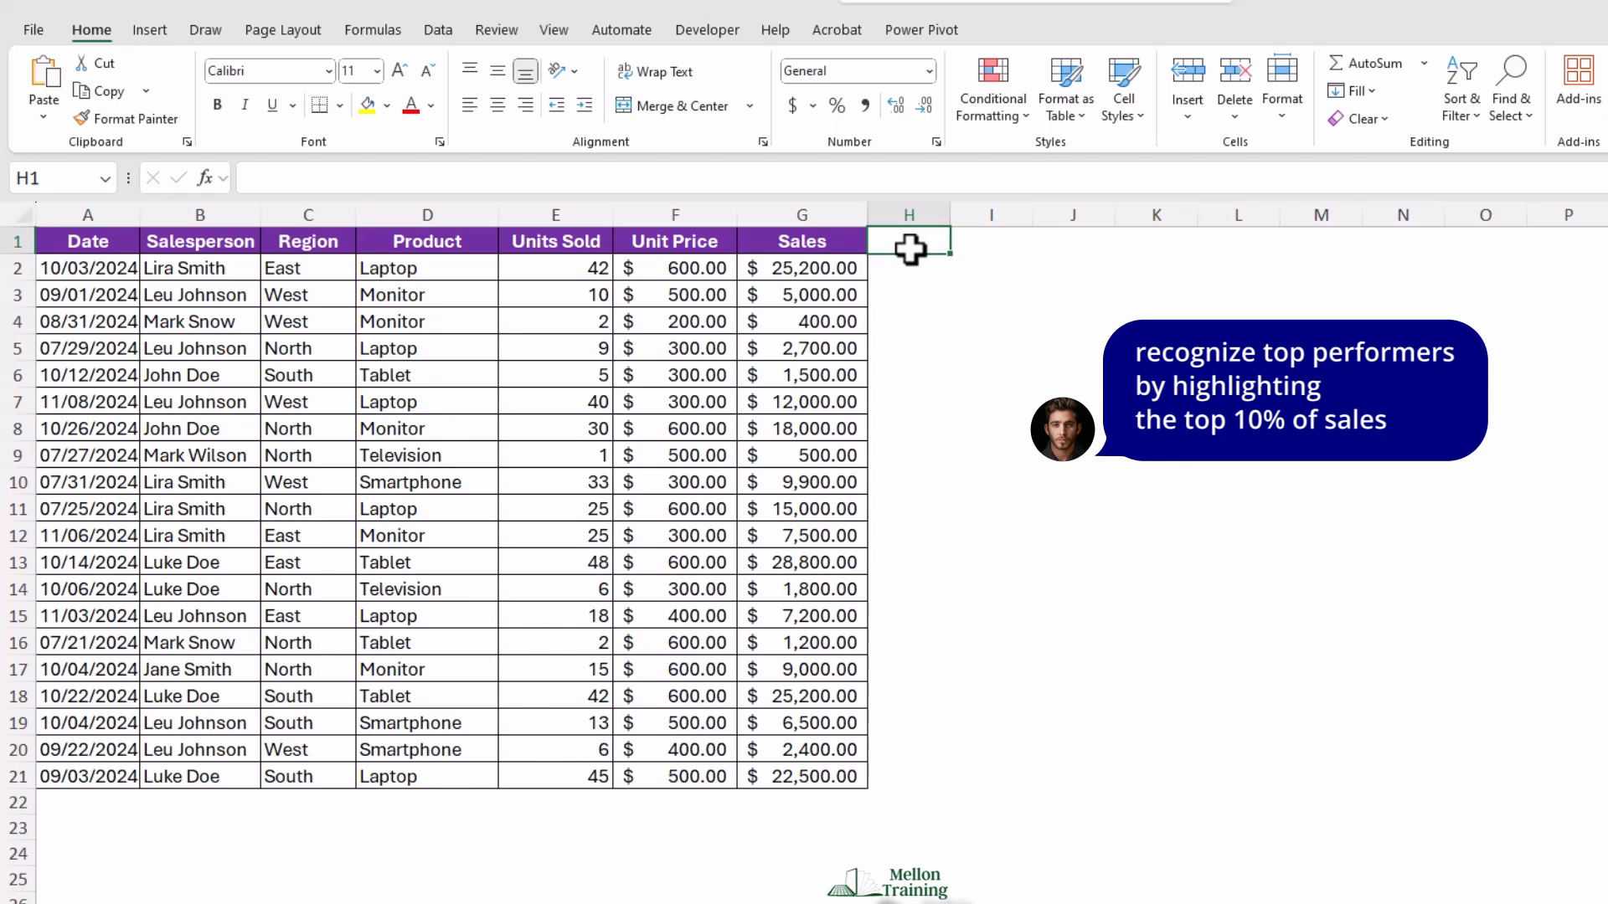
left_click_drag(99, 268, 783, 771)
left_click(1023, 114)
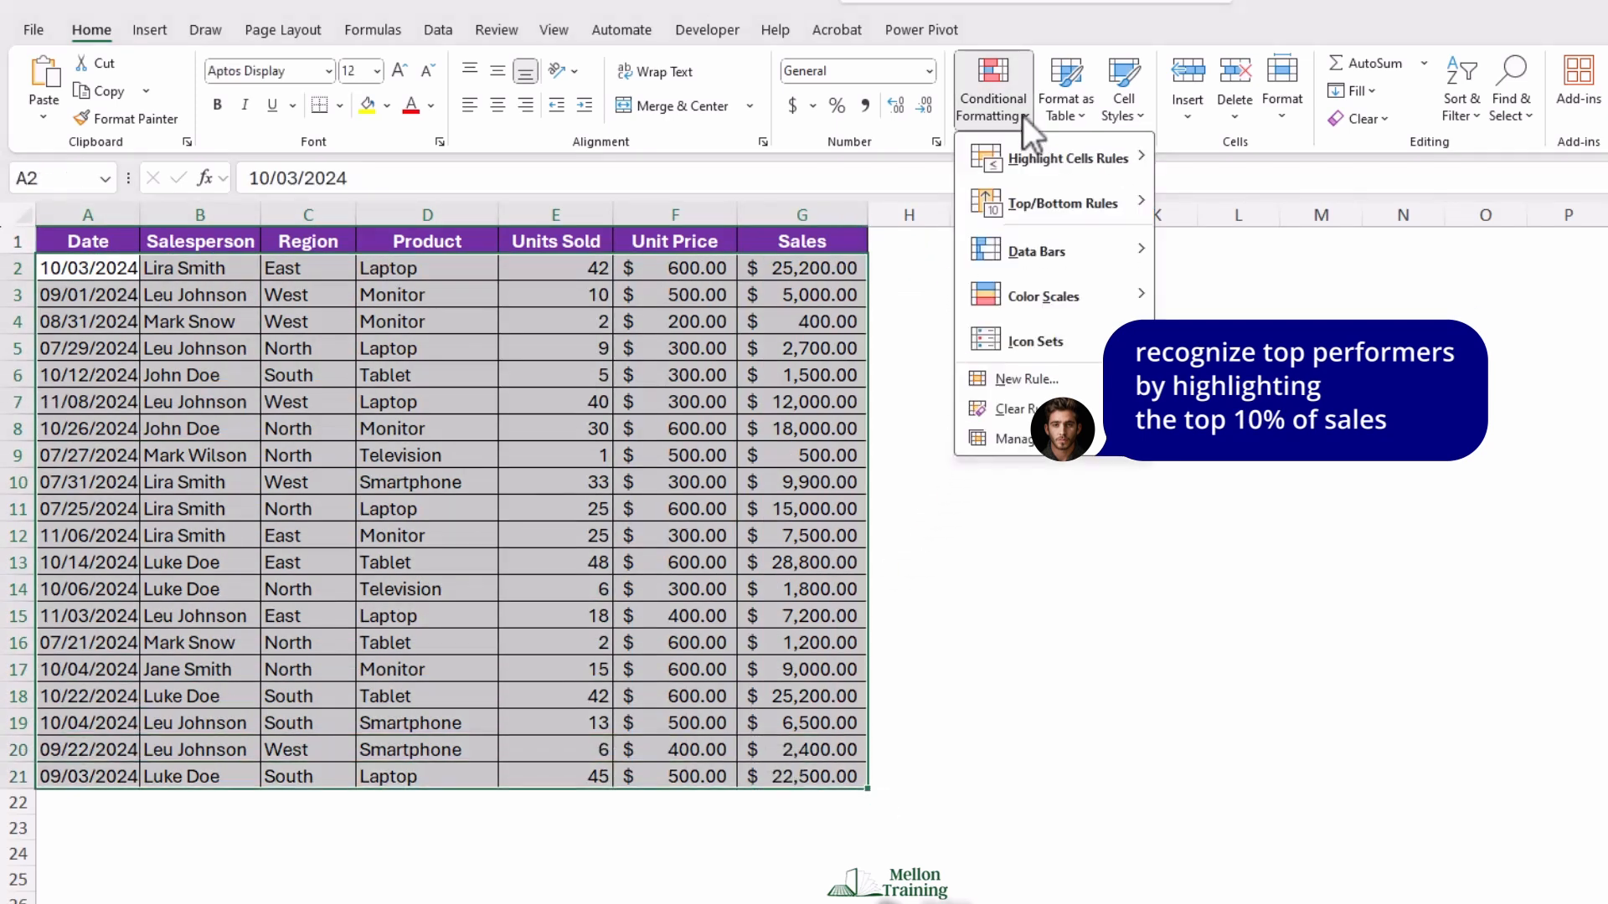
left_click(1054, 378)
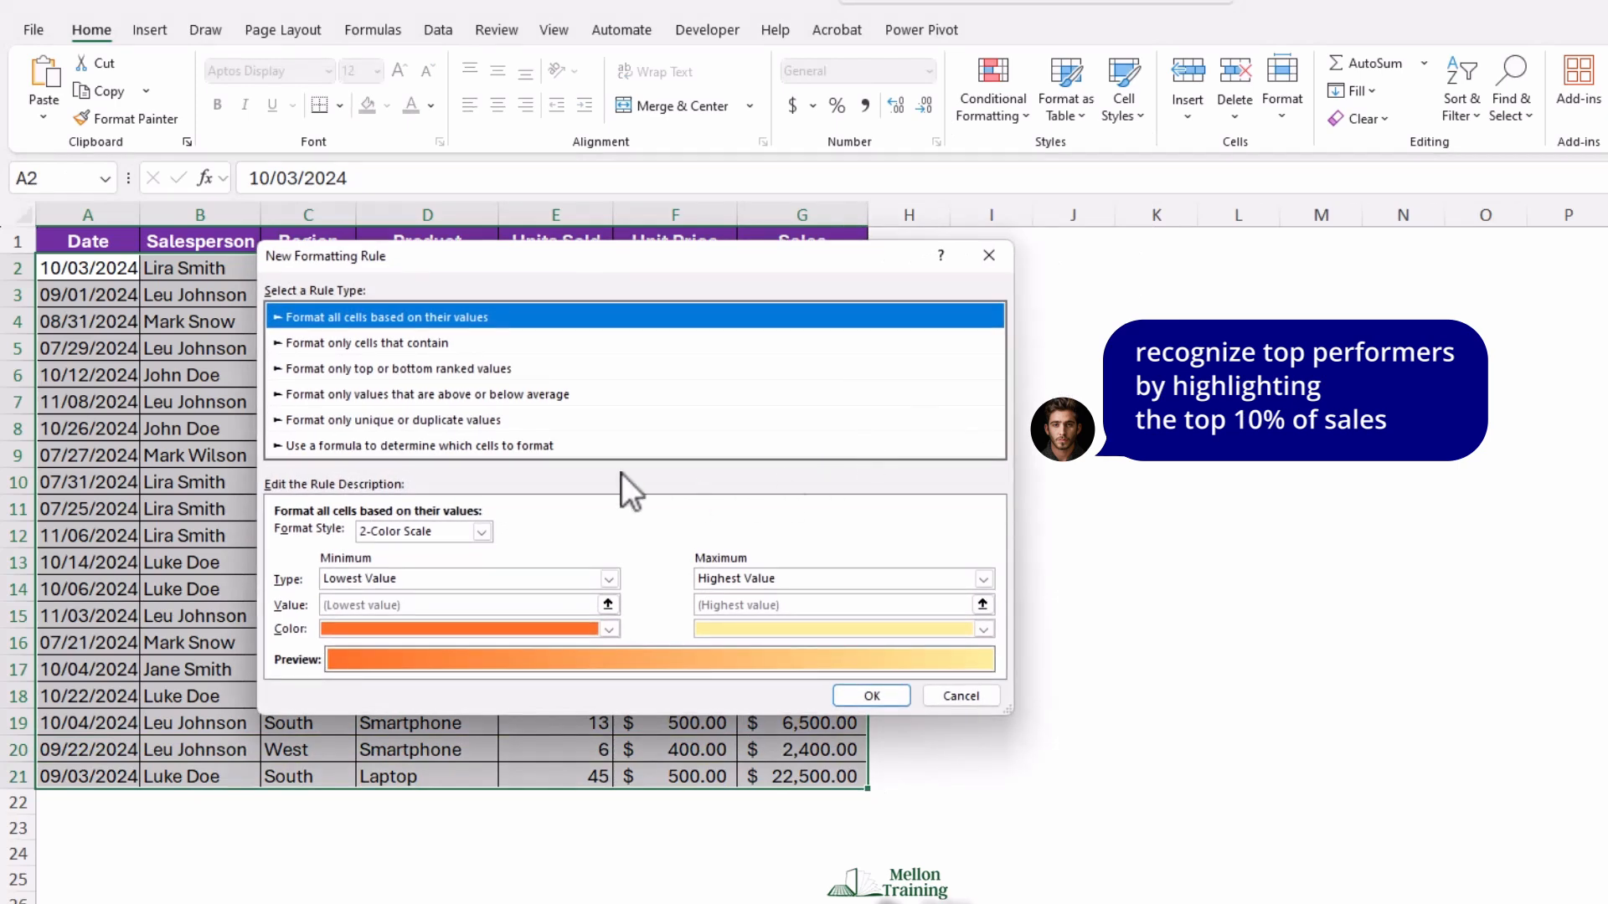
left_click(422, 448)
- Set the top-sales rule's formula to =$G2>=PERCENTILE($G$2:$G$21,0.9)
left_click(514, 536)
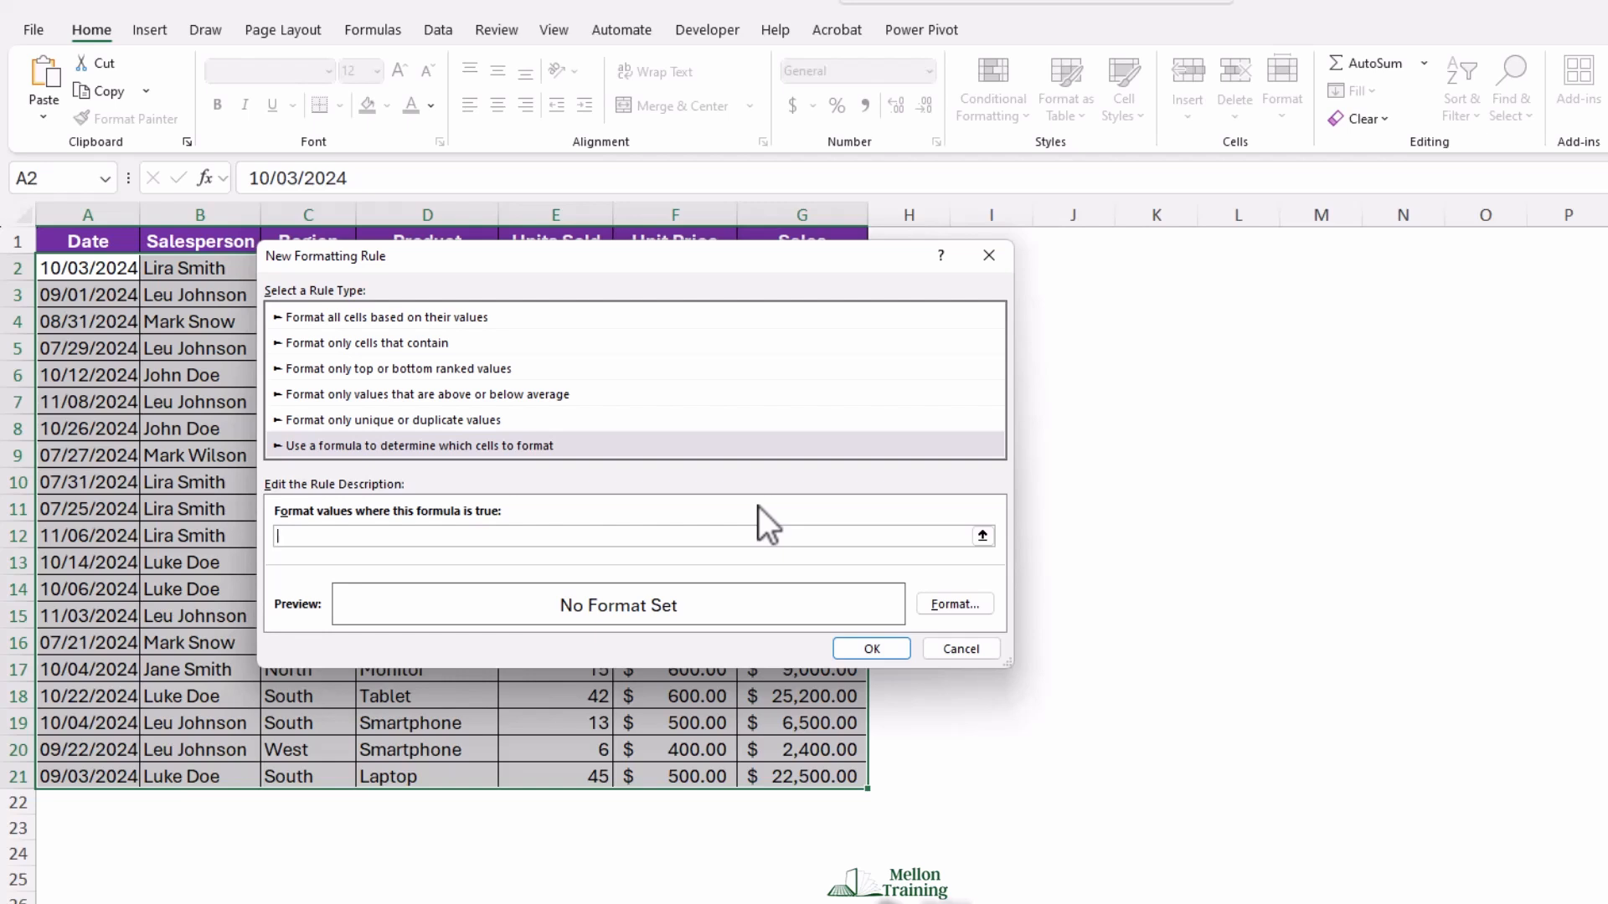
type("=$G2>=PERCENTILE($G$2:")
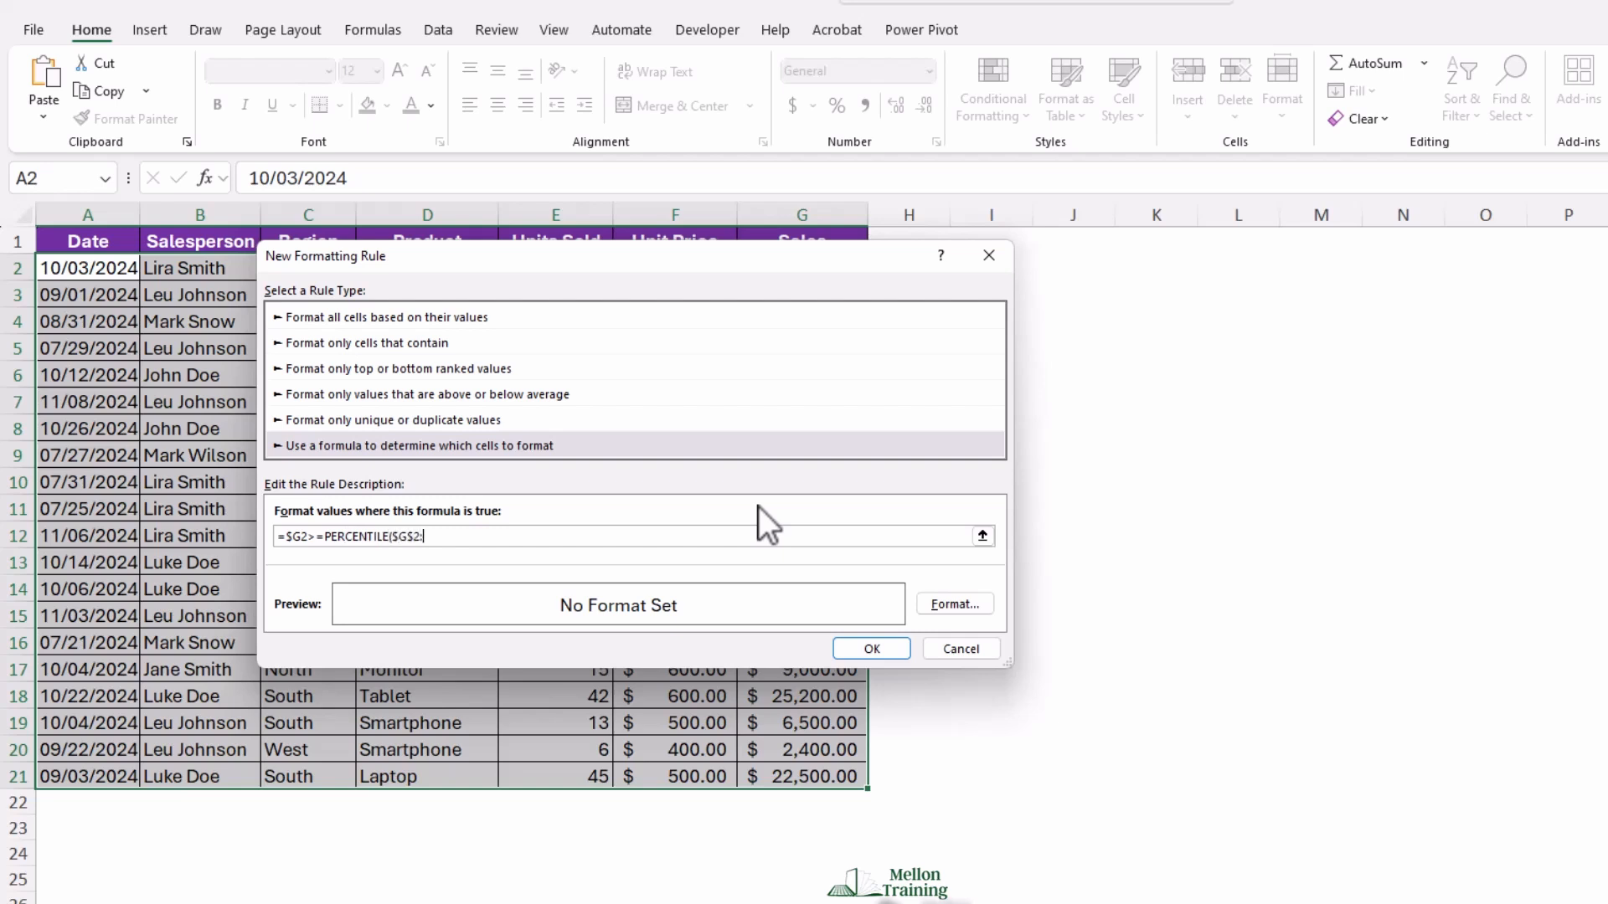
type("$G$21,0.9)")
- Give the top-sales rule a bold font and a light green fill, and apply it to the selected rows
left_click(957, 602)
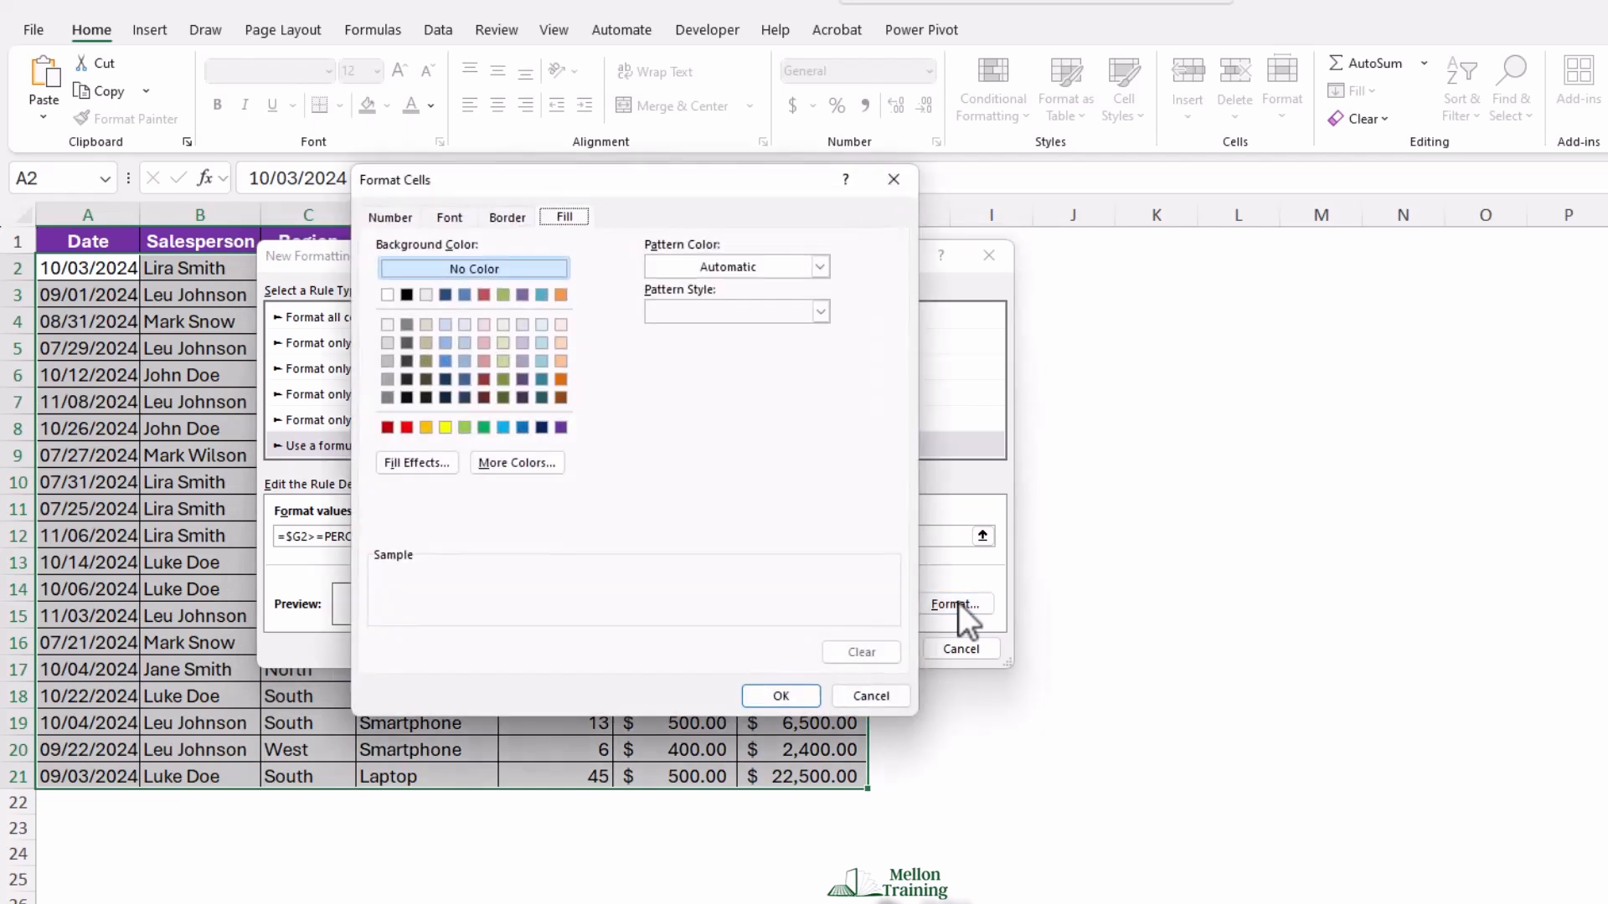
left_click(451, 218)
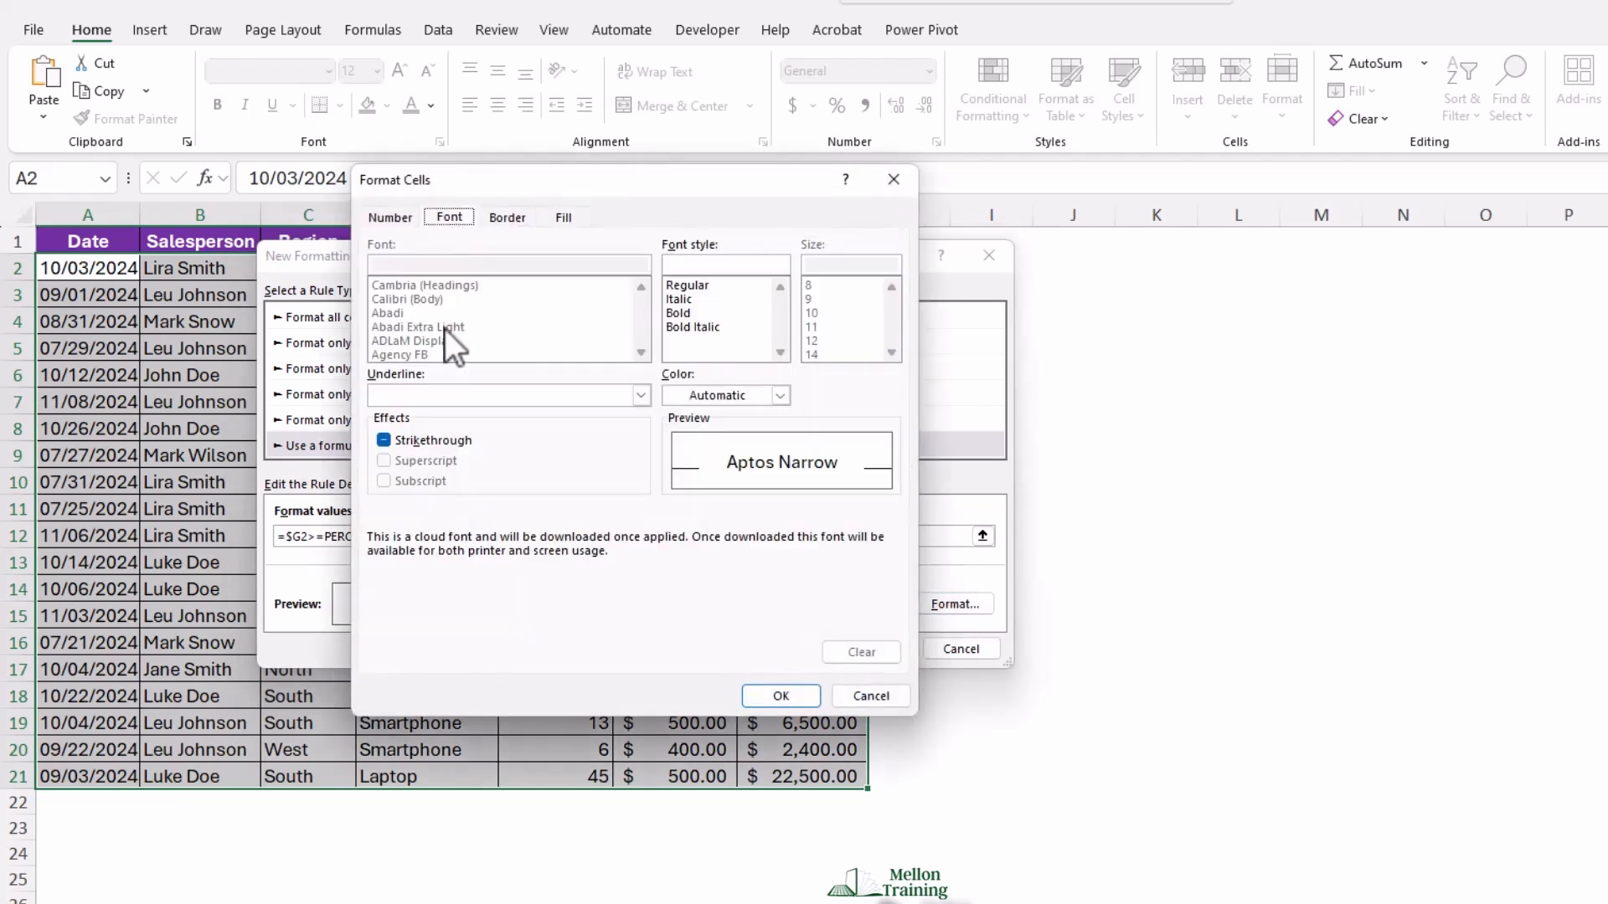
left_click(682, 314)
left_click(563, 216)
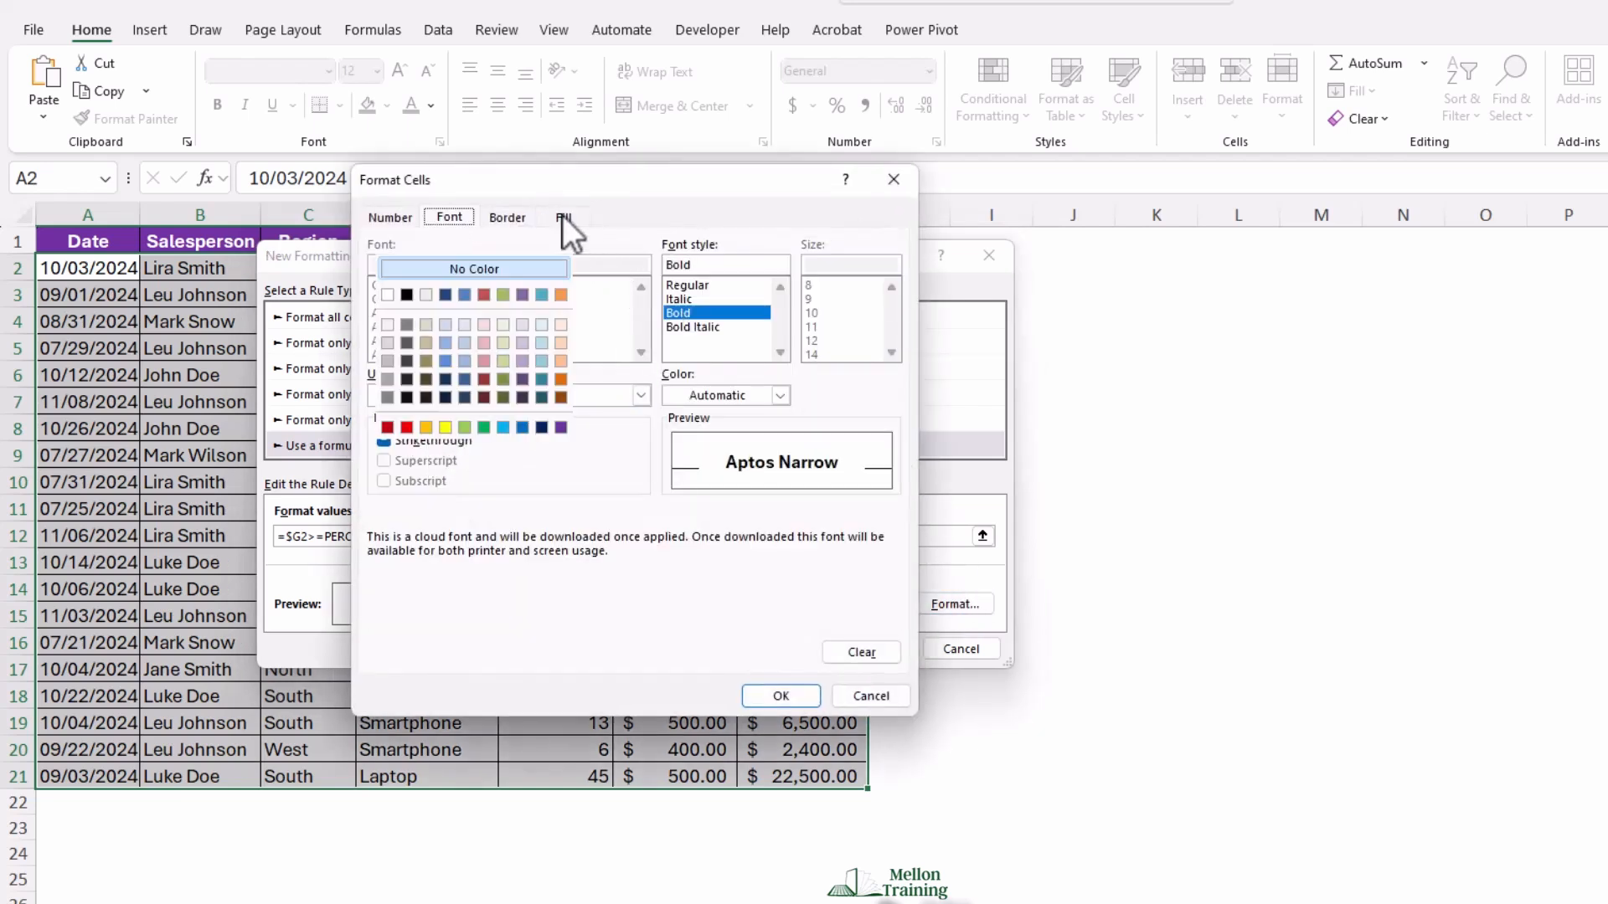
left_click(464, 427)
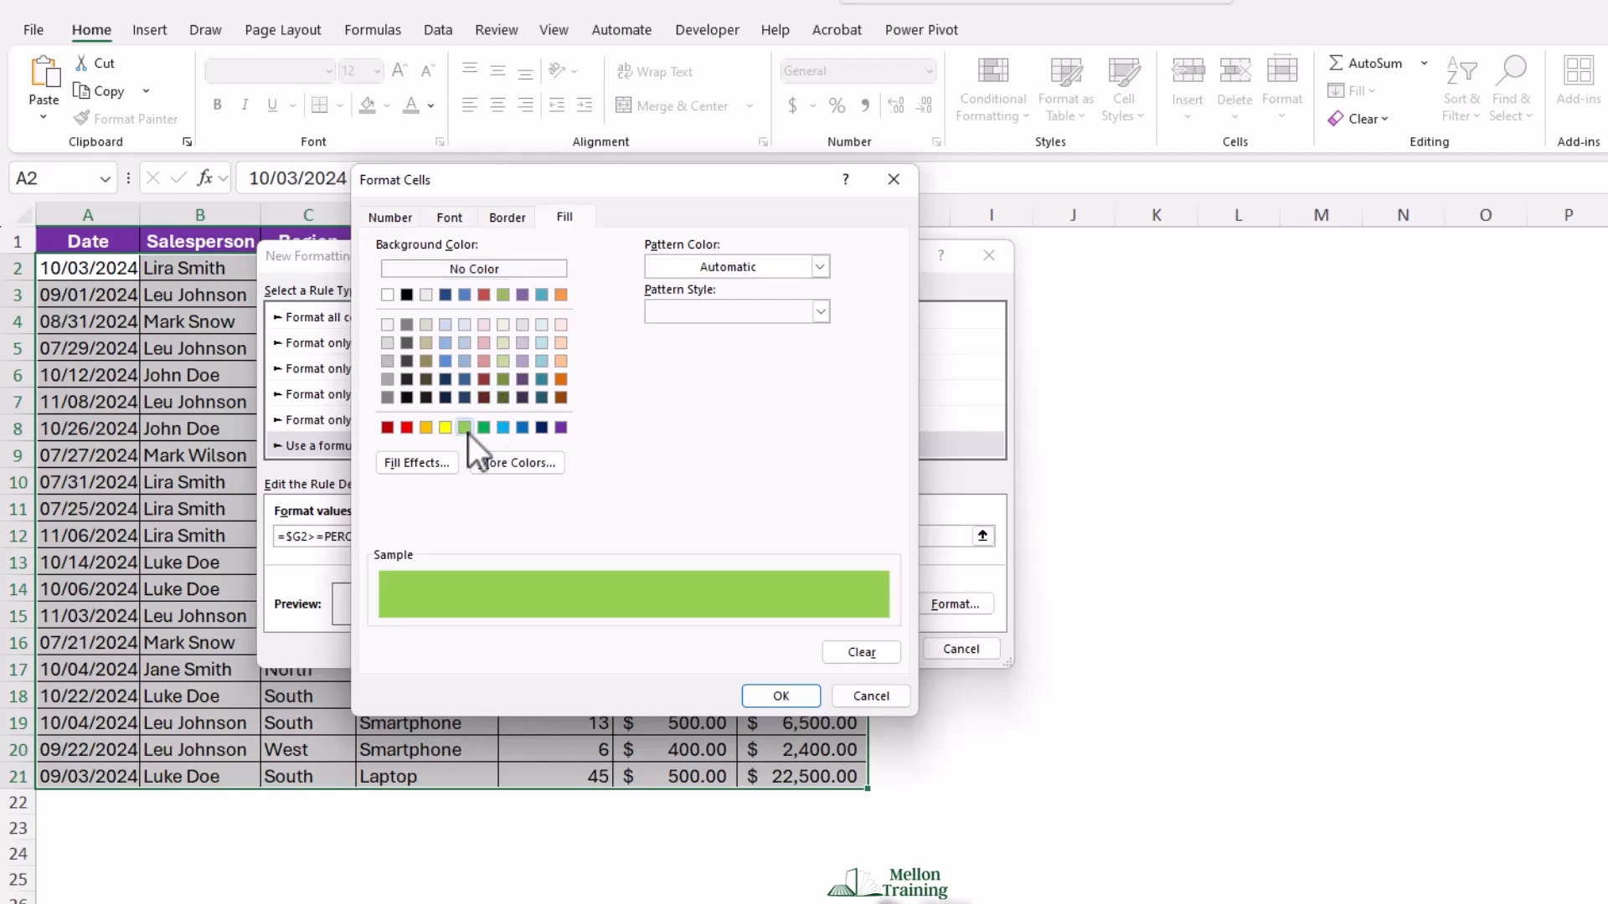
left_click(769, 694)
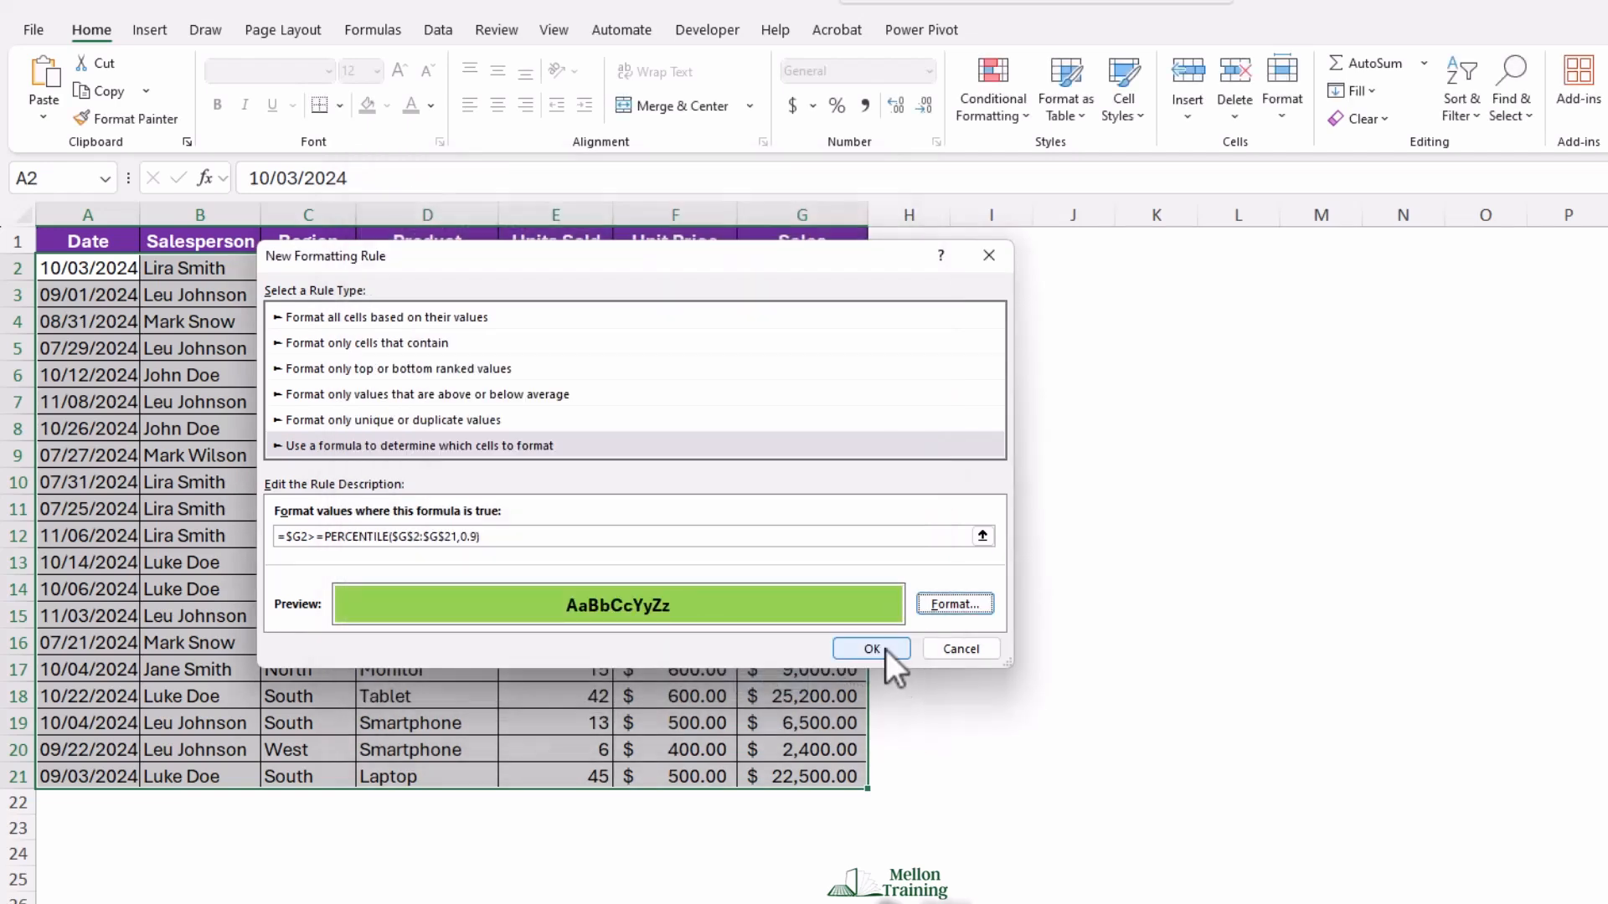
left_click(871, 648)
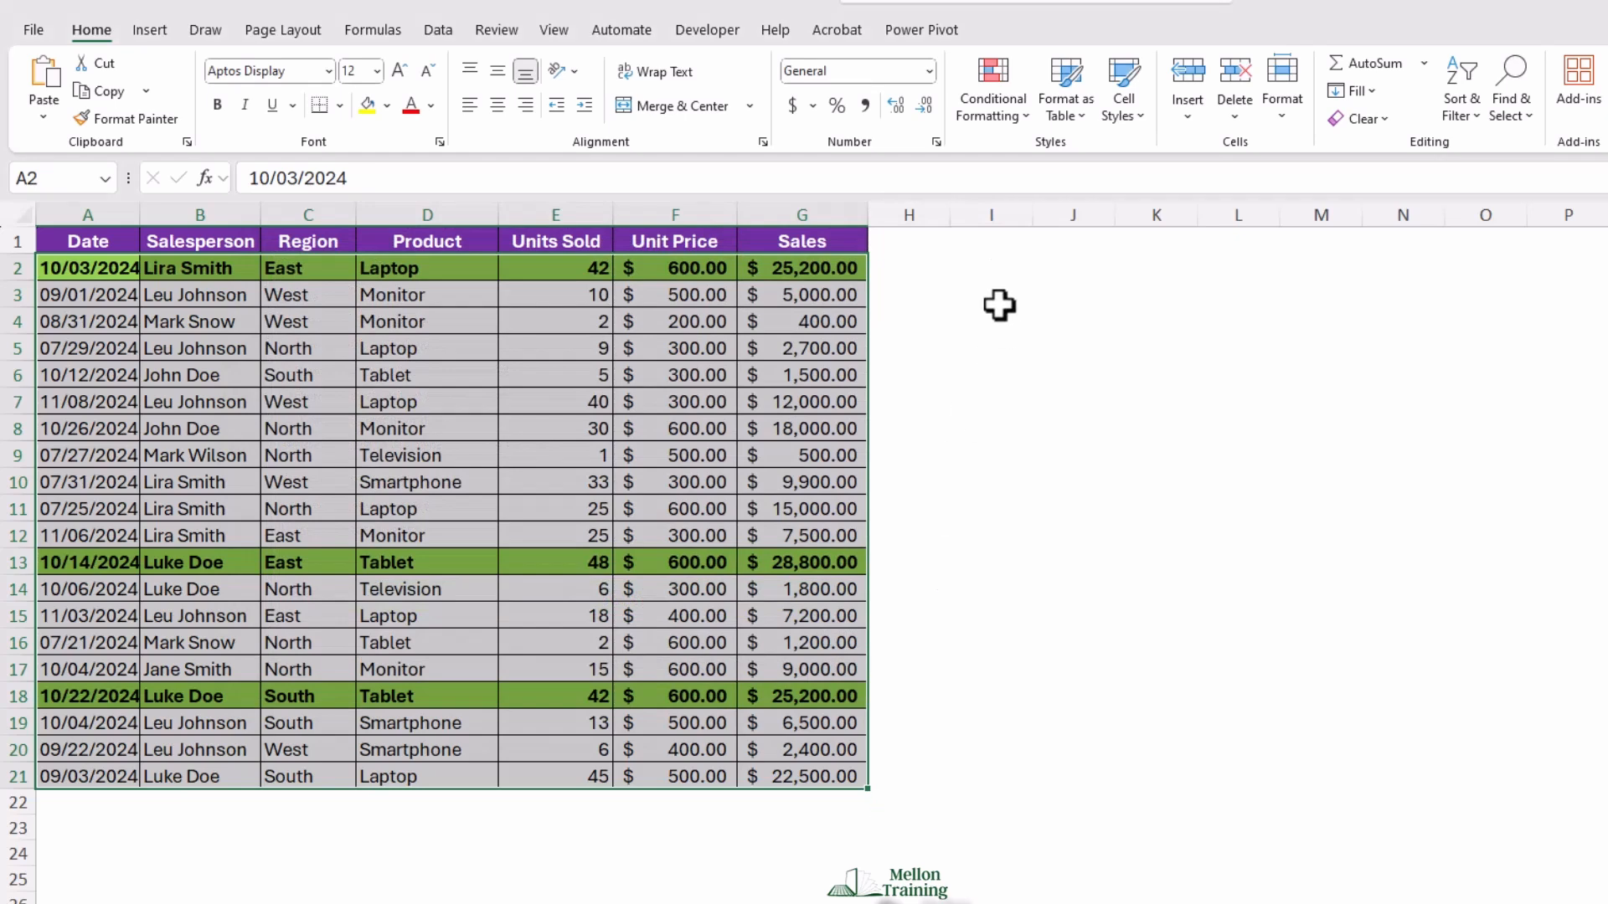
left_click(916, 268)
left_click(908, 242)
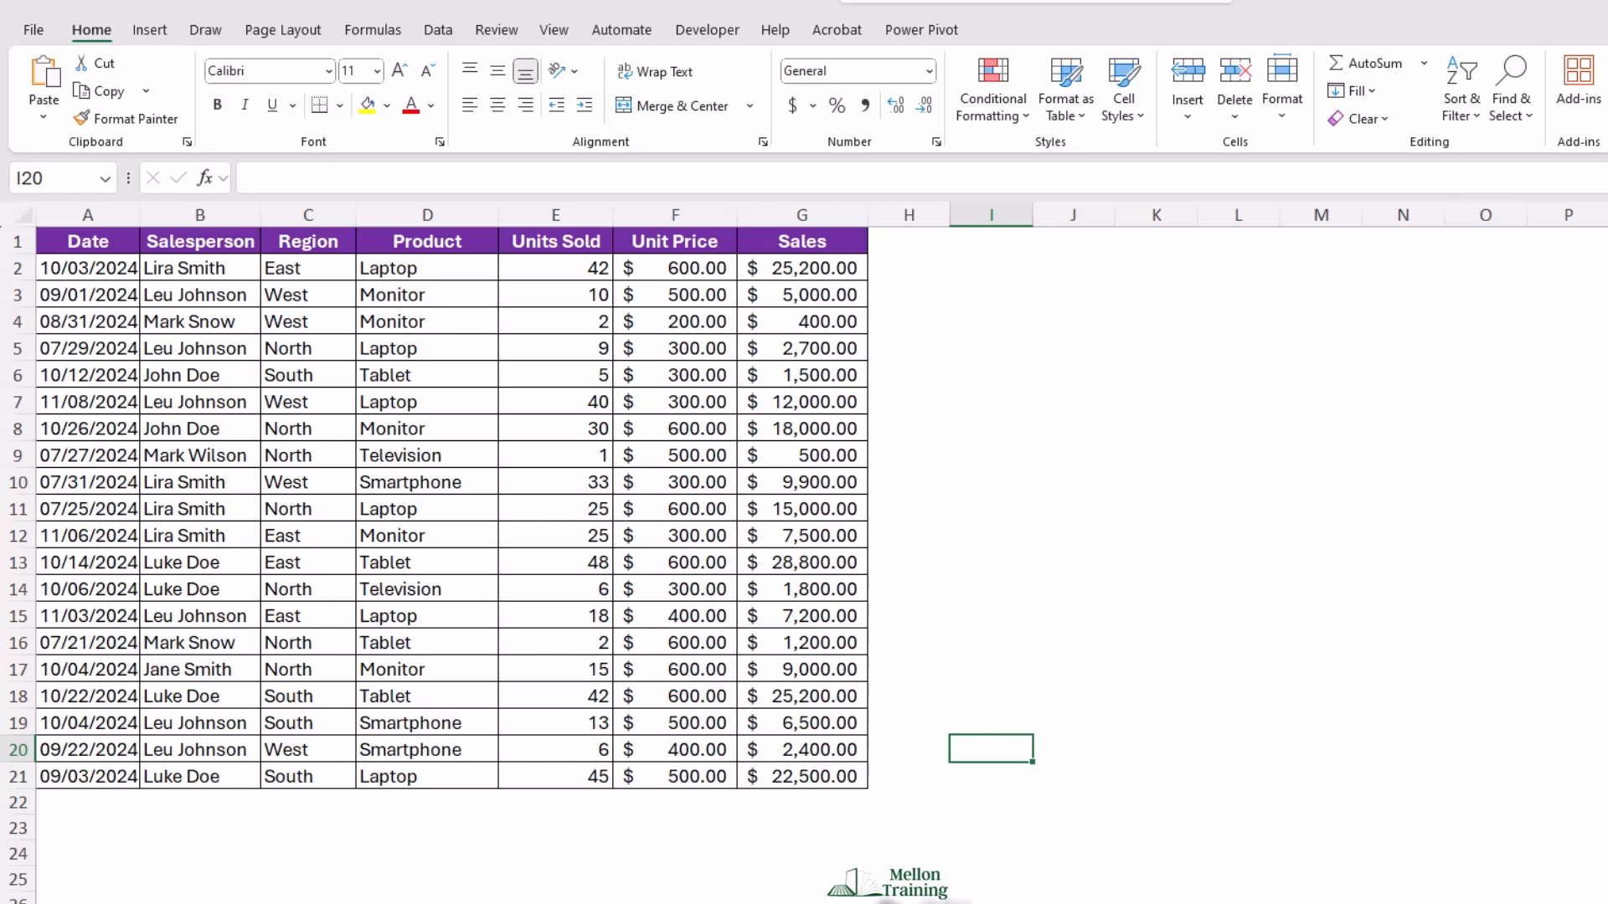
- Select A2:G21 and start a new conditional formatting rule that uses a formula to determine which cells to format
left_click_drag(72, 268, 806, 764)
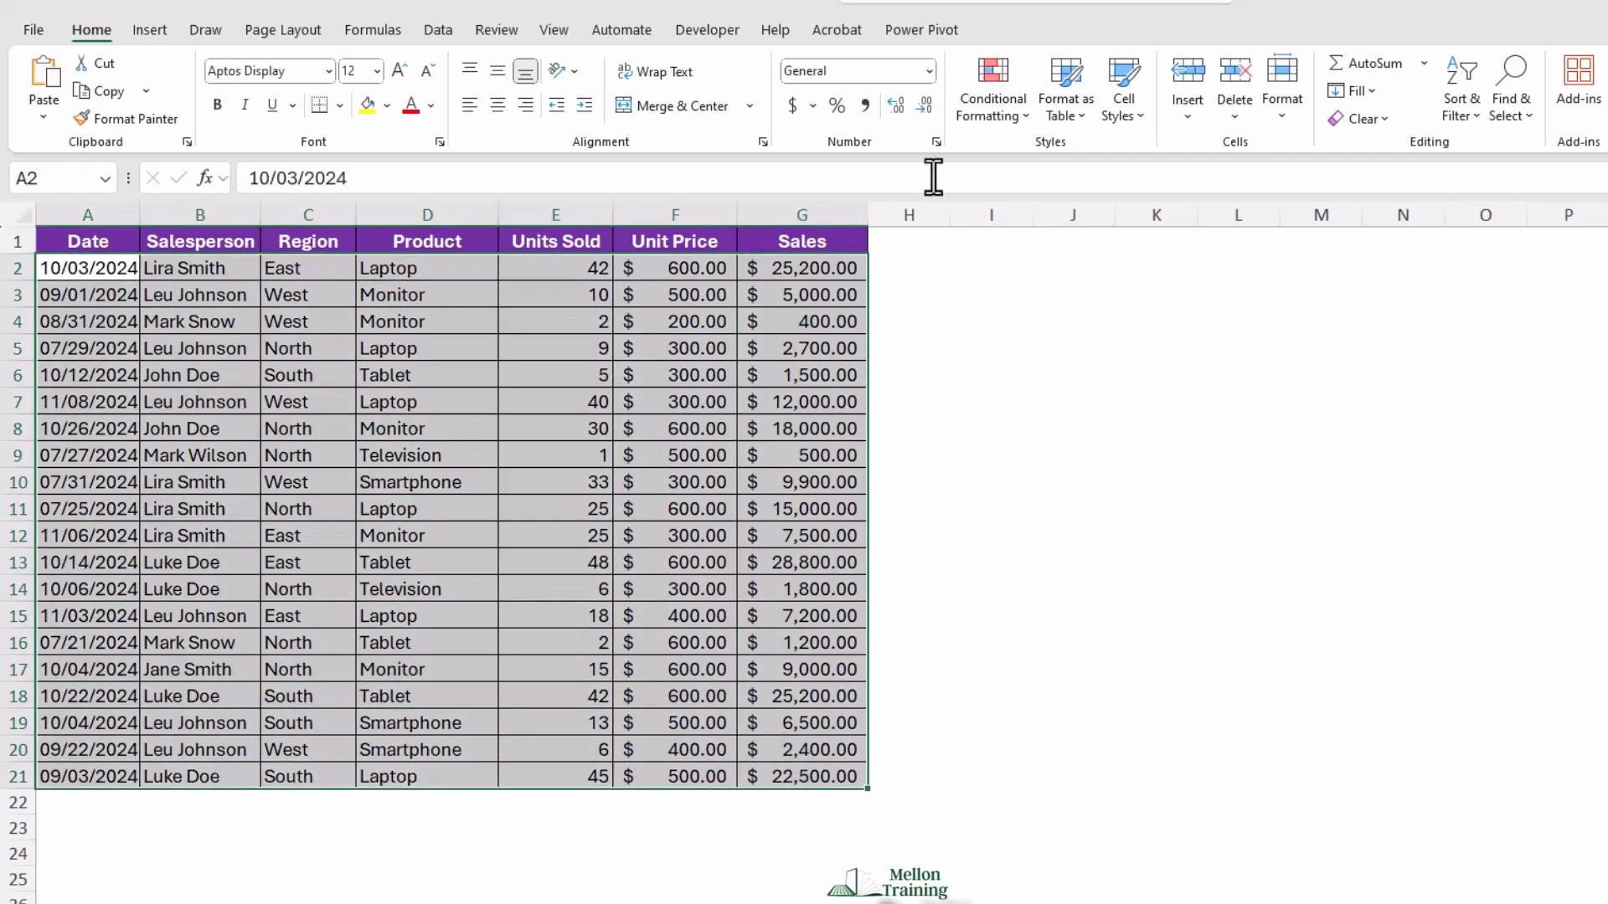
left_click(1018, 108)
left_click(1061, 378)
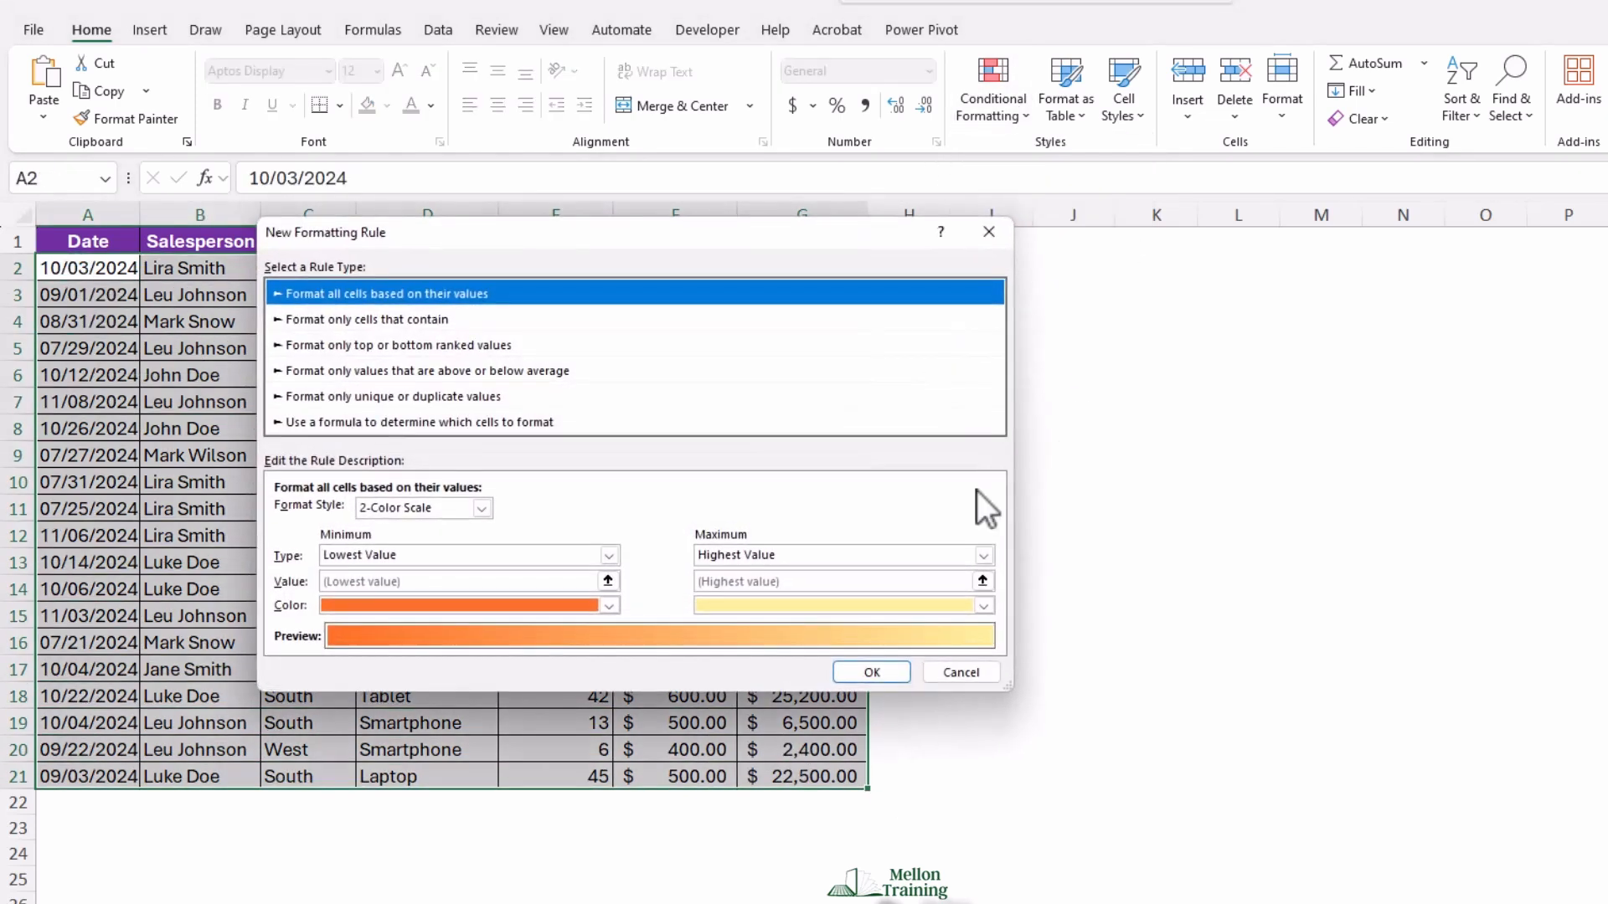
left_click(353, 422)
left_click(388, 512)
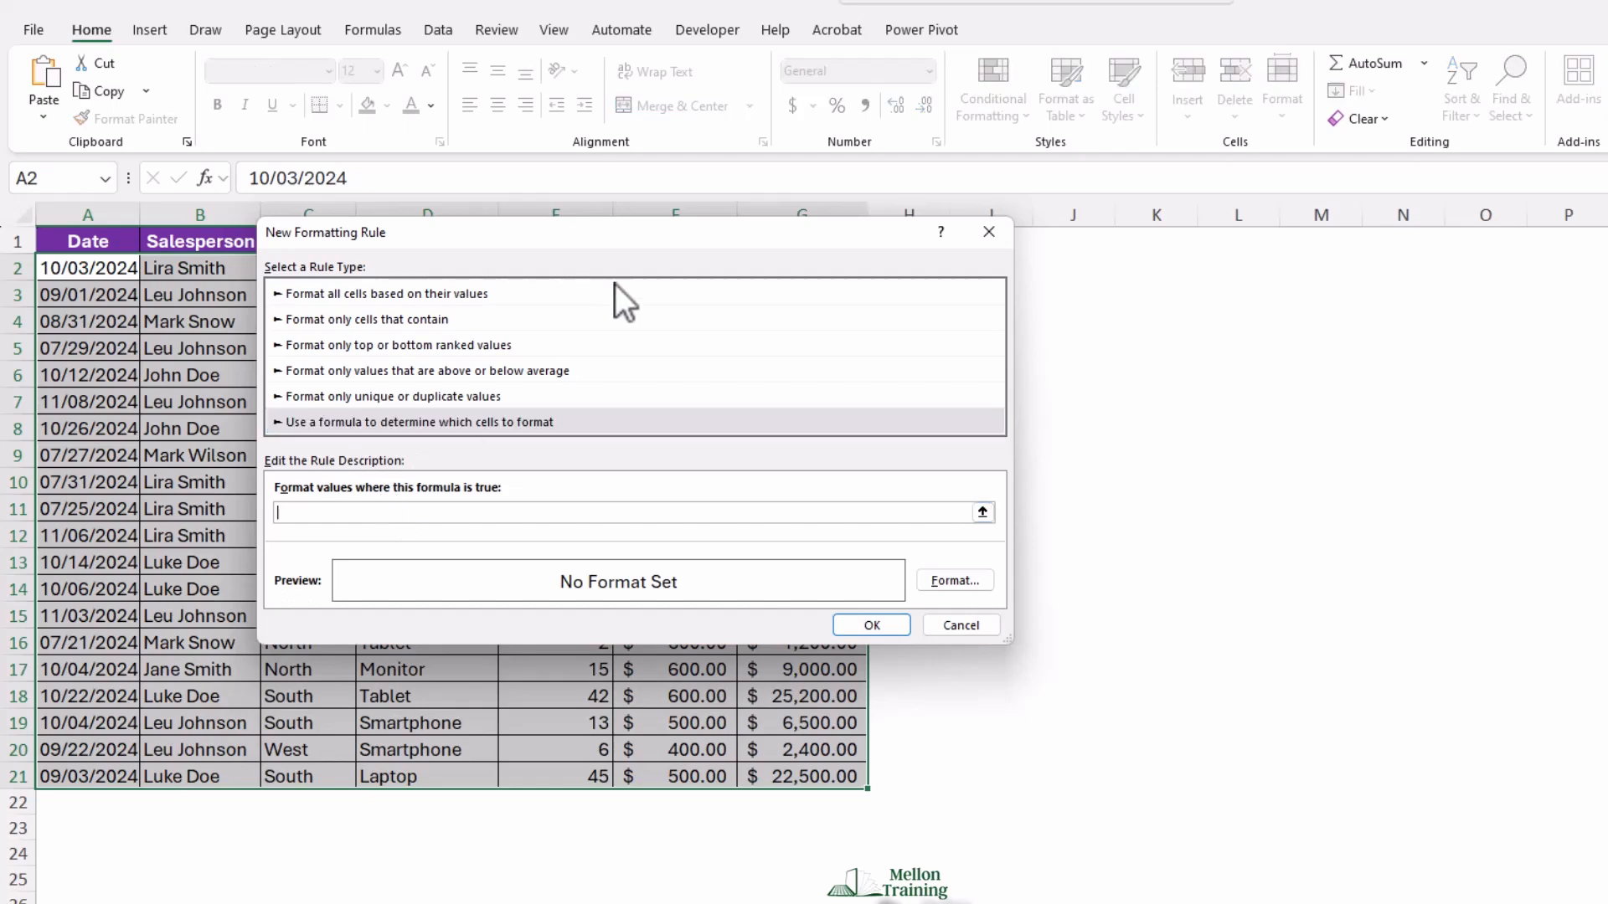
- Set the rule's formula to =AND($G2>=3000,$C2="East") to match East-region rows with sales of at least 3000
left_click_drag(631, 228, 670, 315)
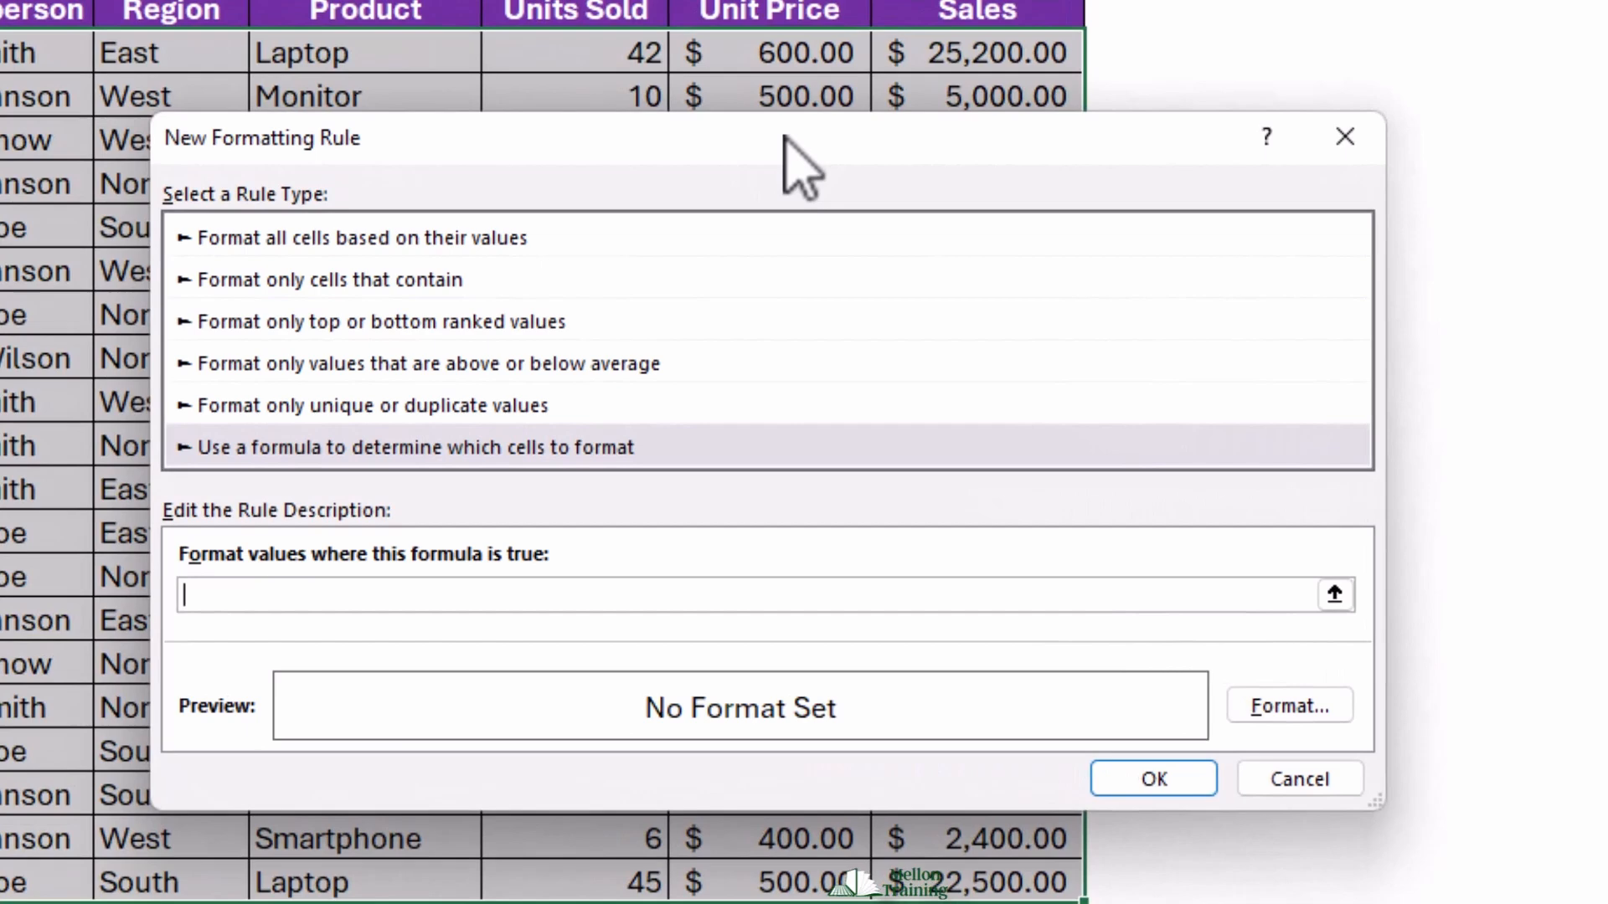
type("=AND($G2>=3000,")
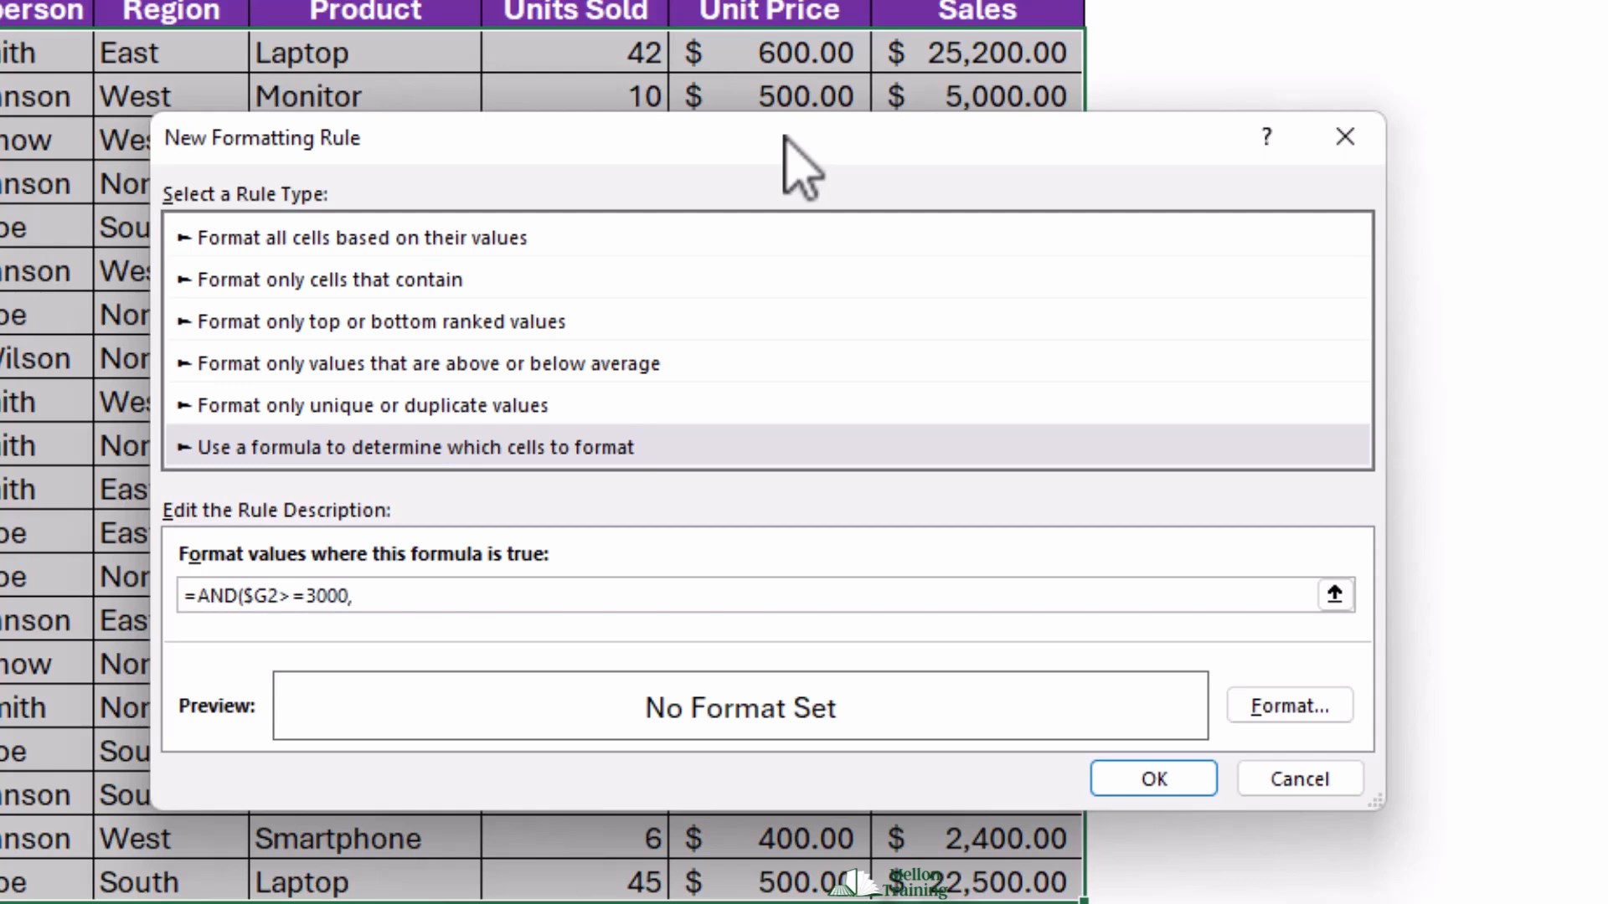
type("$C2=\"East\")")
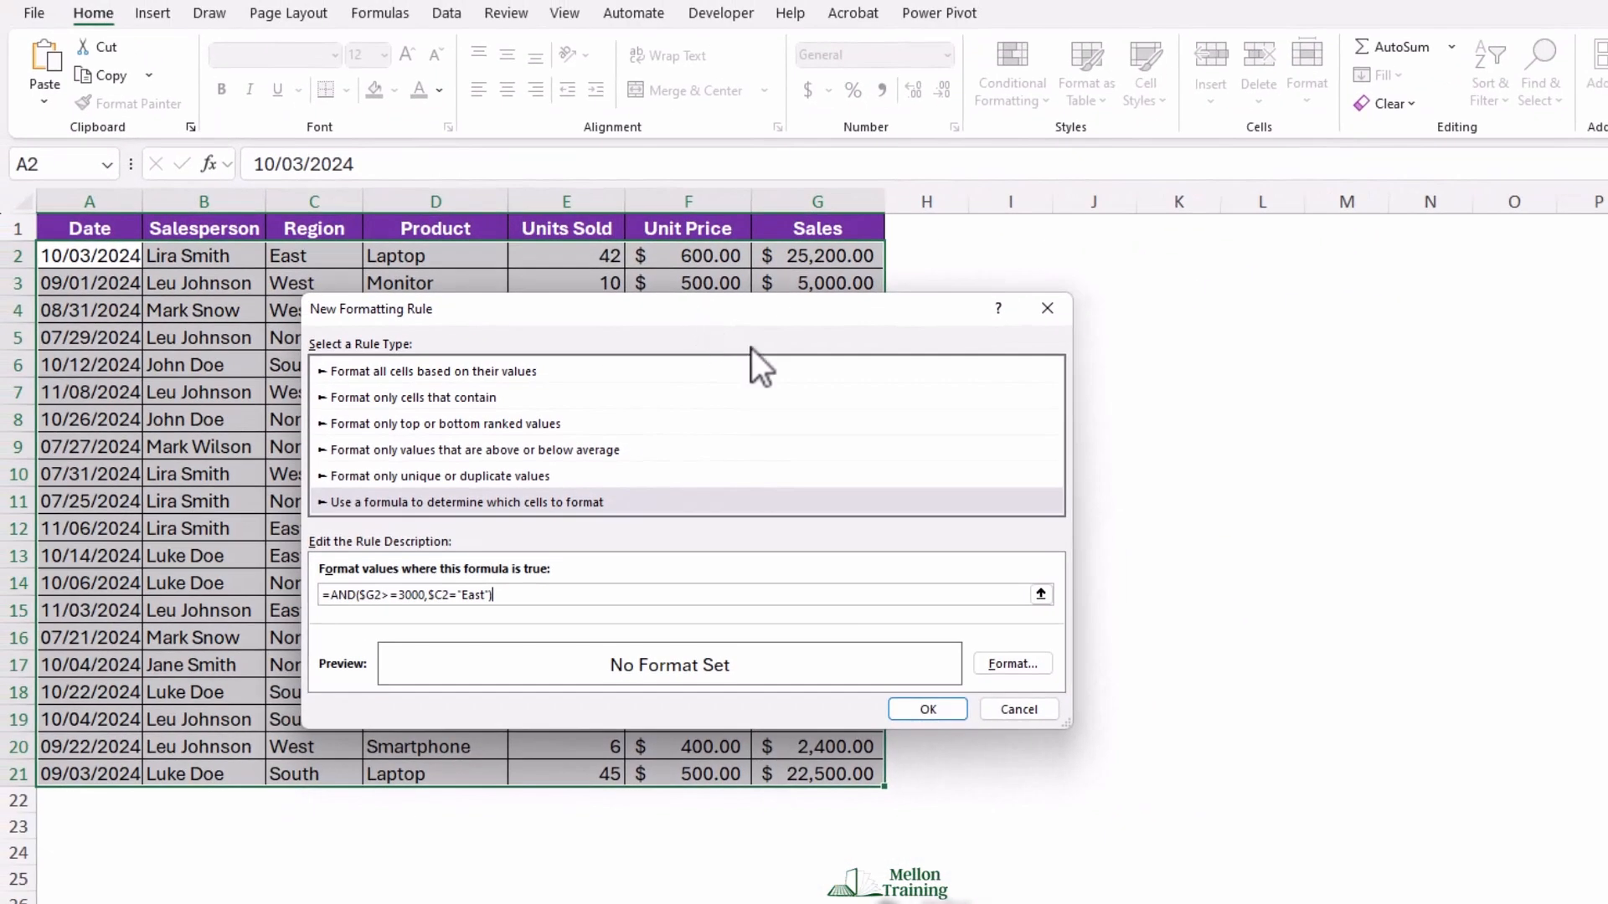
- Give the East-region sales rule a yellow fill and apply it to the selected rows
left_click(1038, 665)
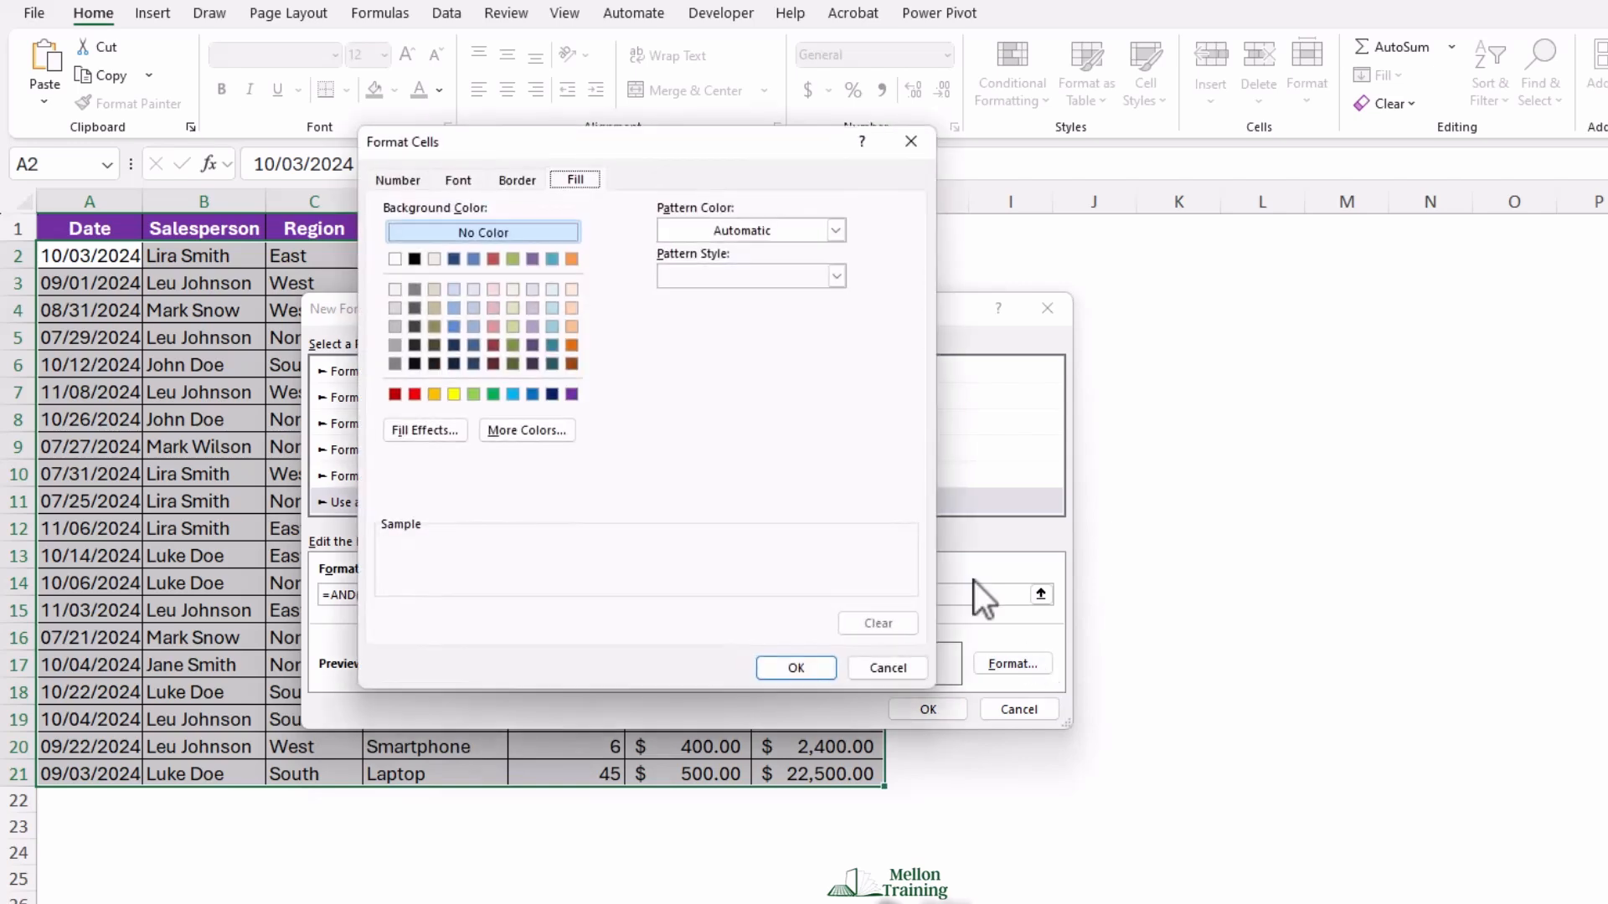
left_click(455, 393)
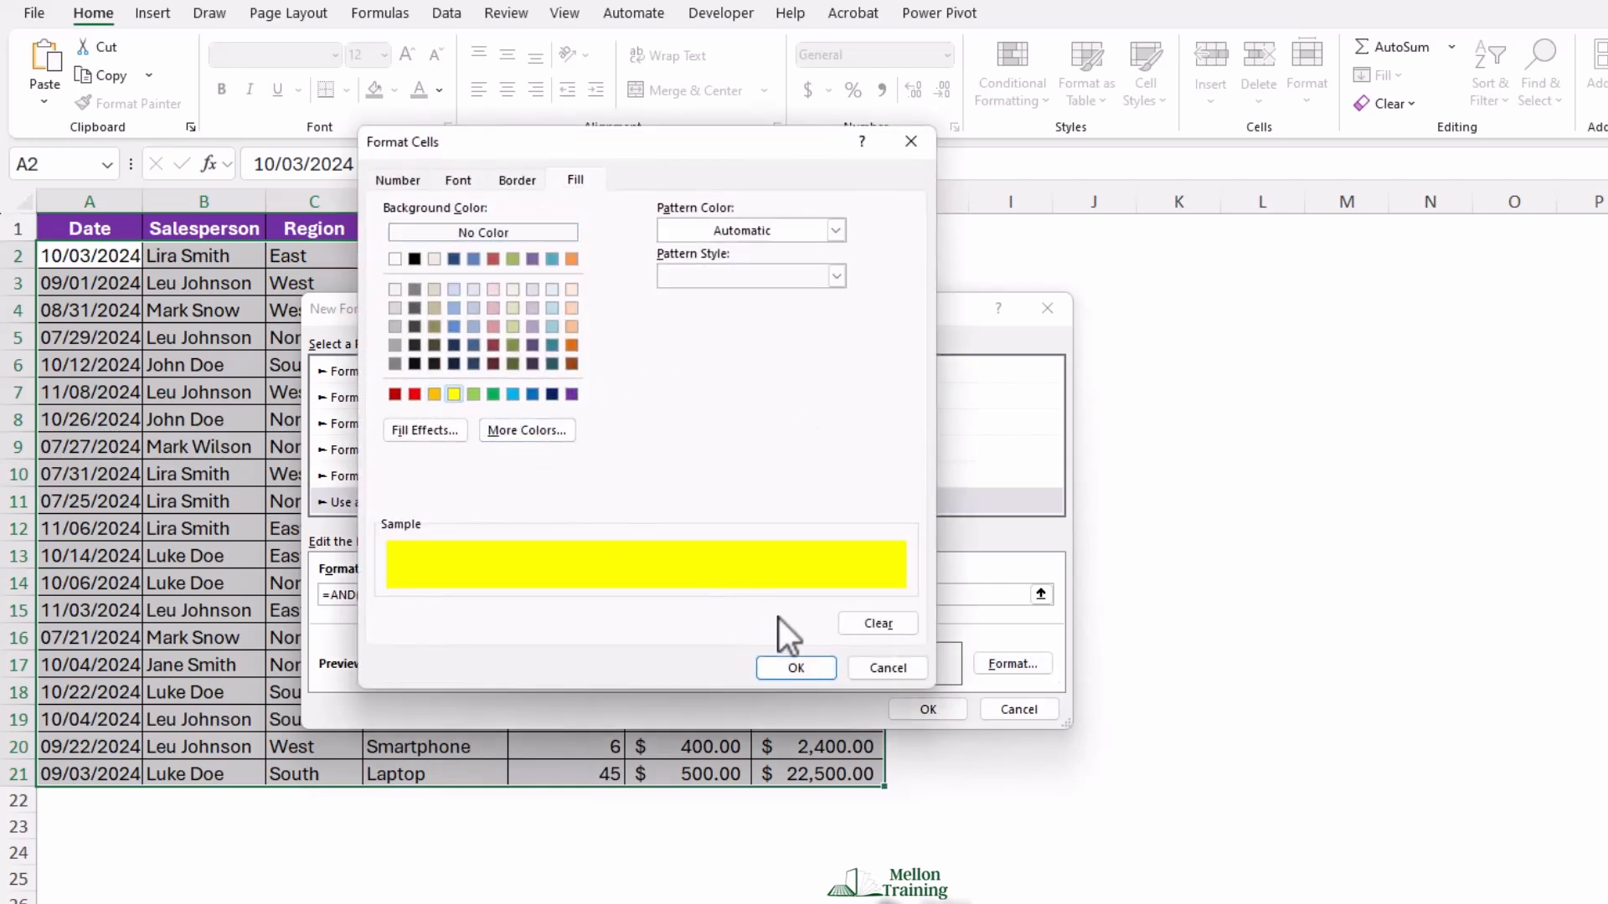
left_click(795, 667)
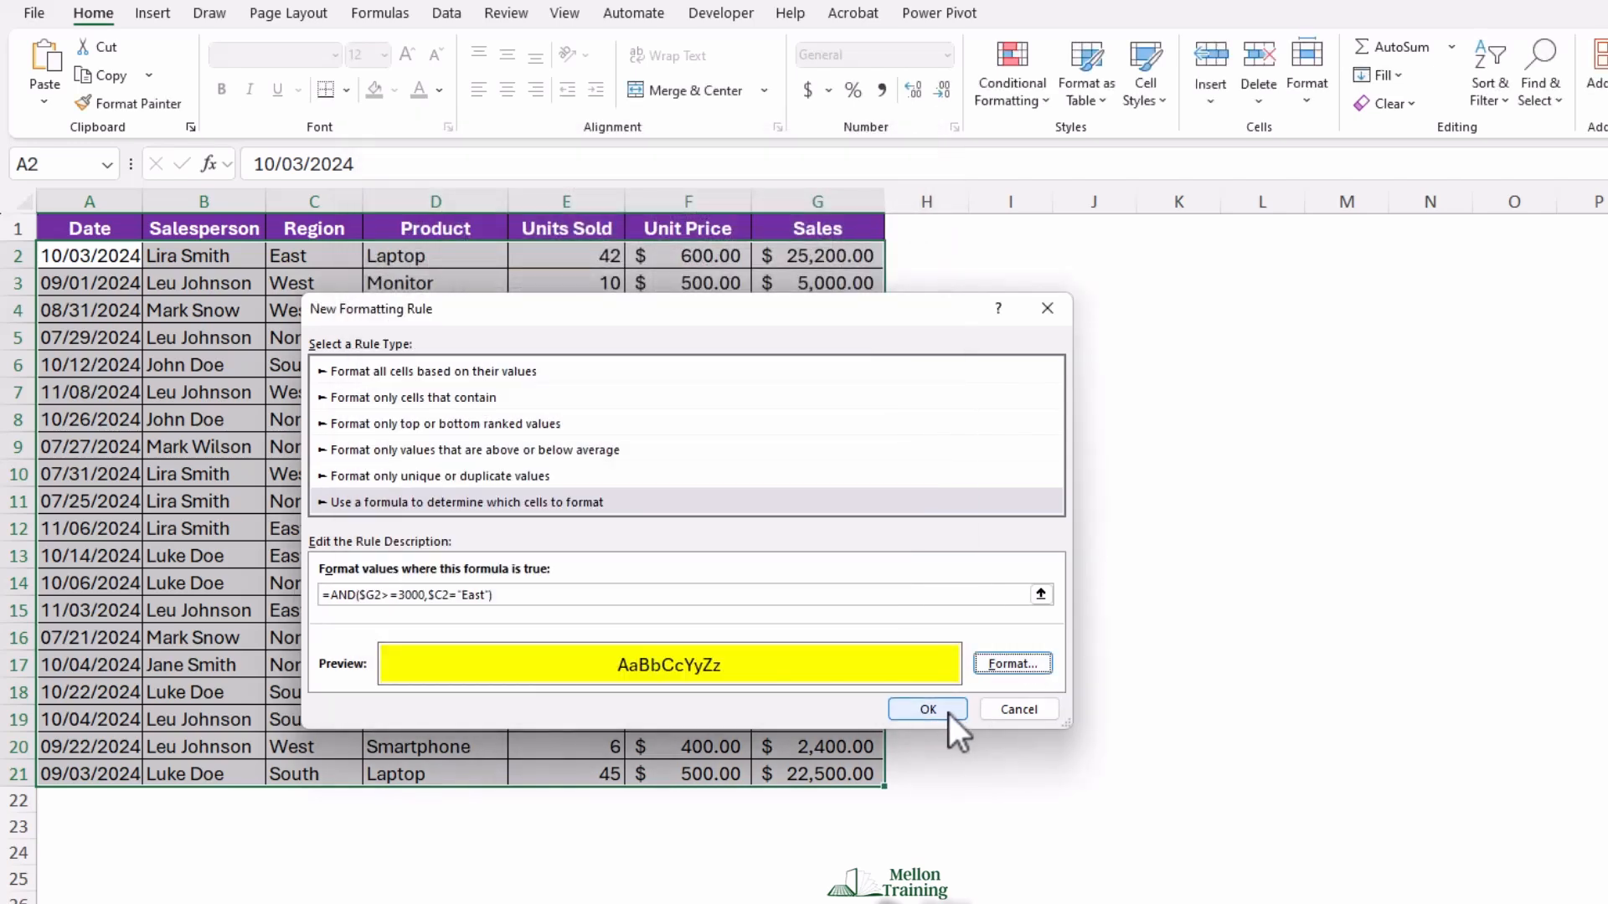
left_click(948, 712)
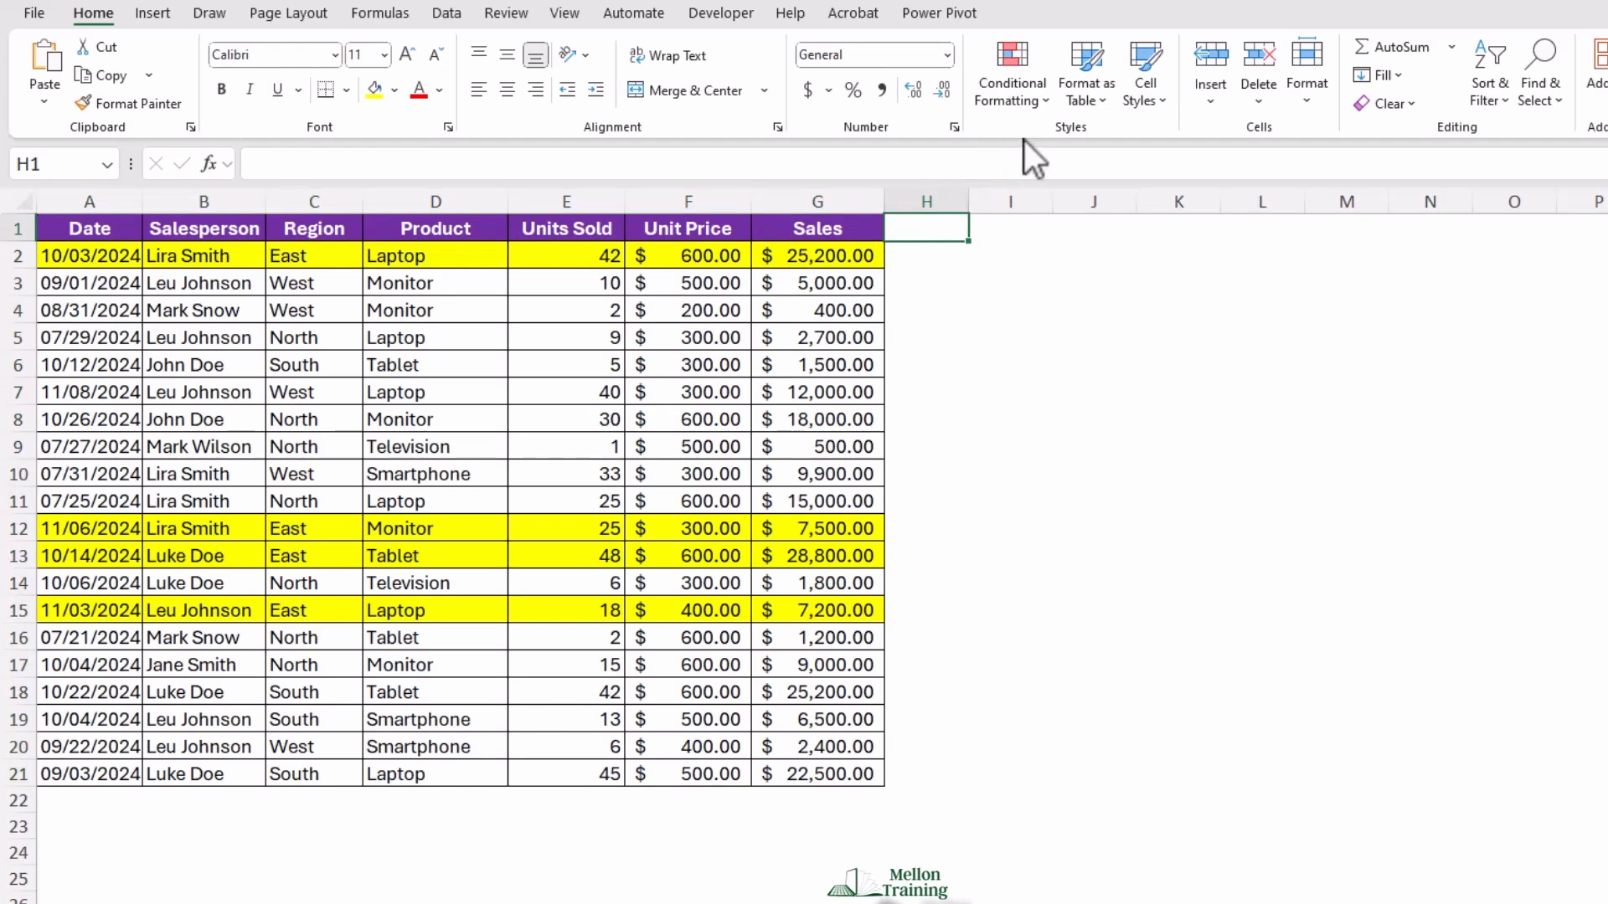
- Open the Conditional Formatting Rules Manager to view the rules for the current selection, and close it without changes
left_click(1037, 102)
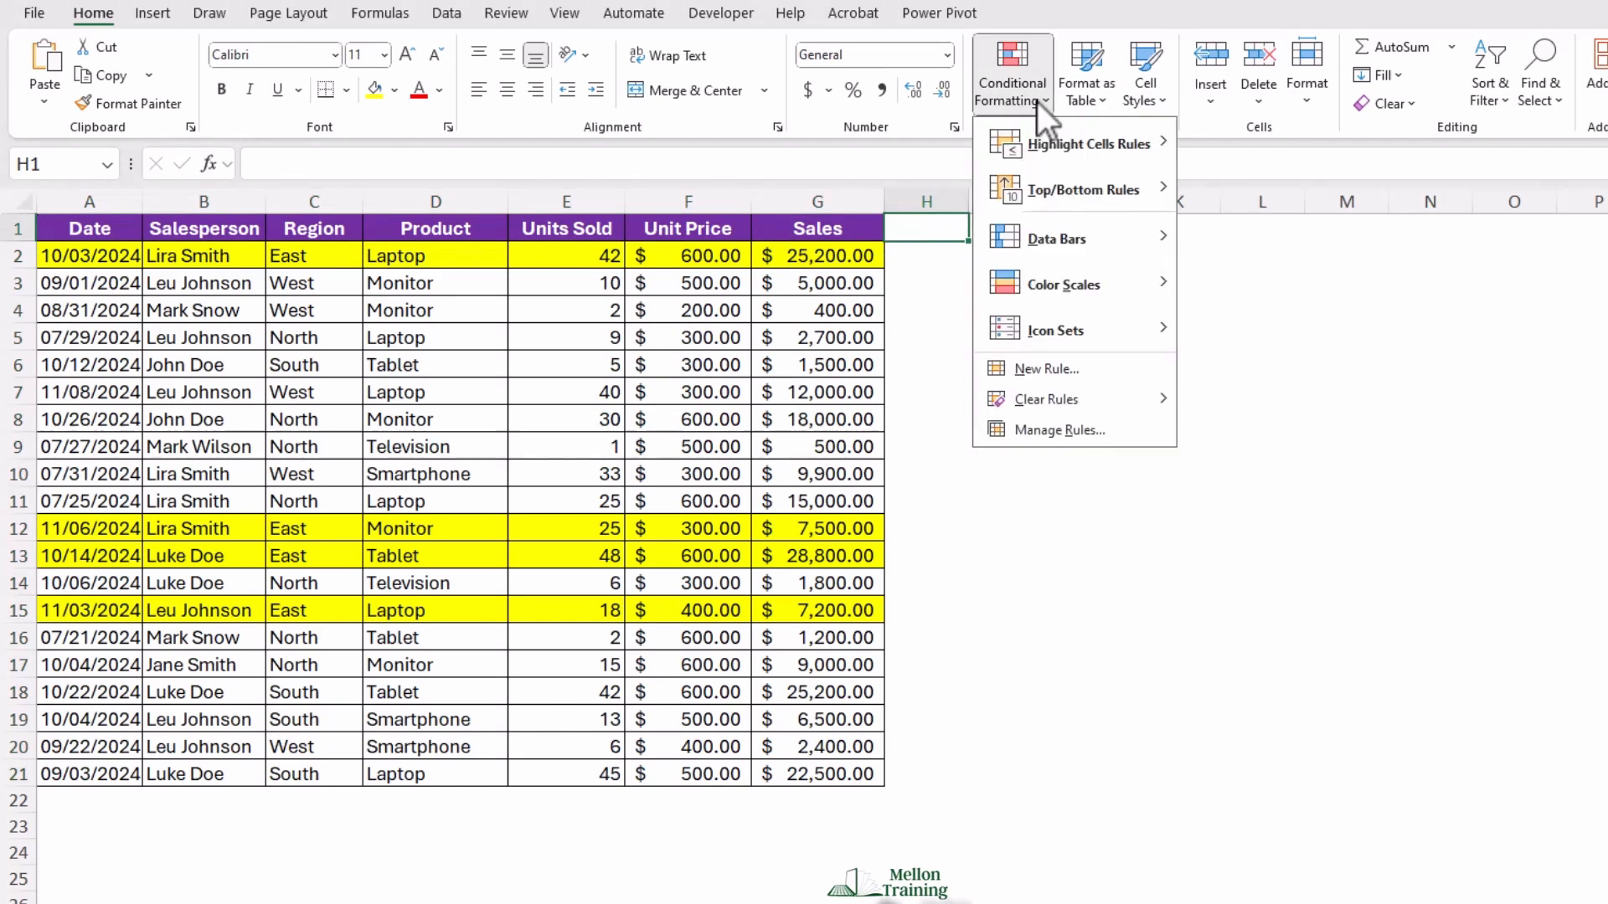
left_click(1063, 431)
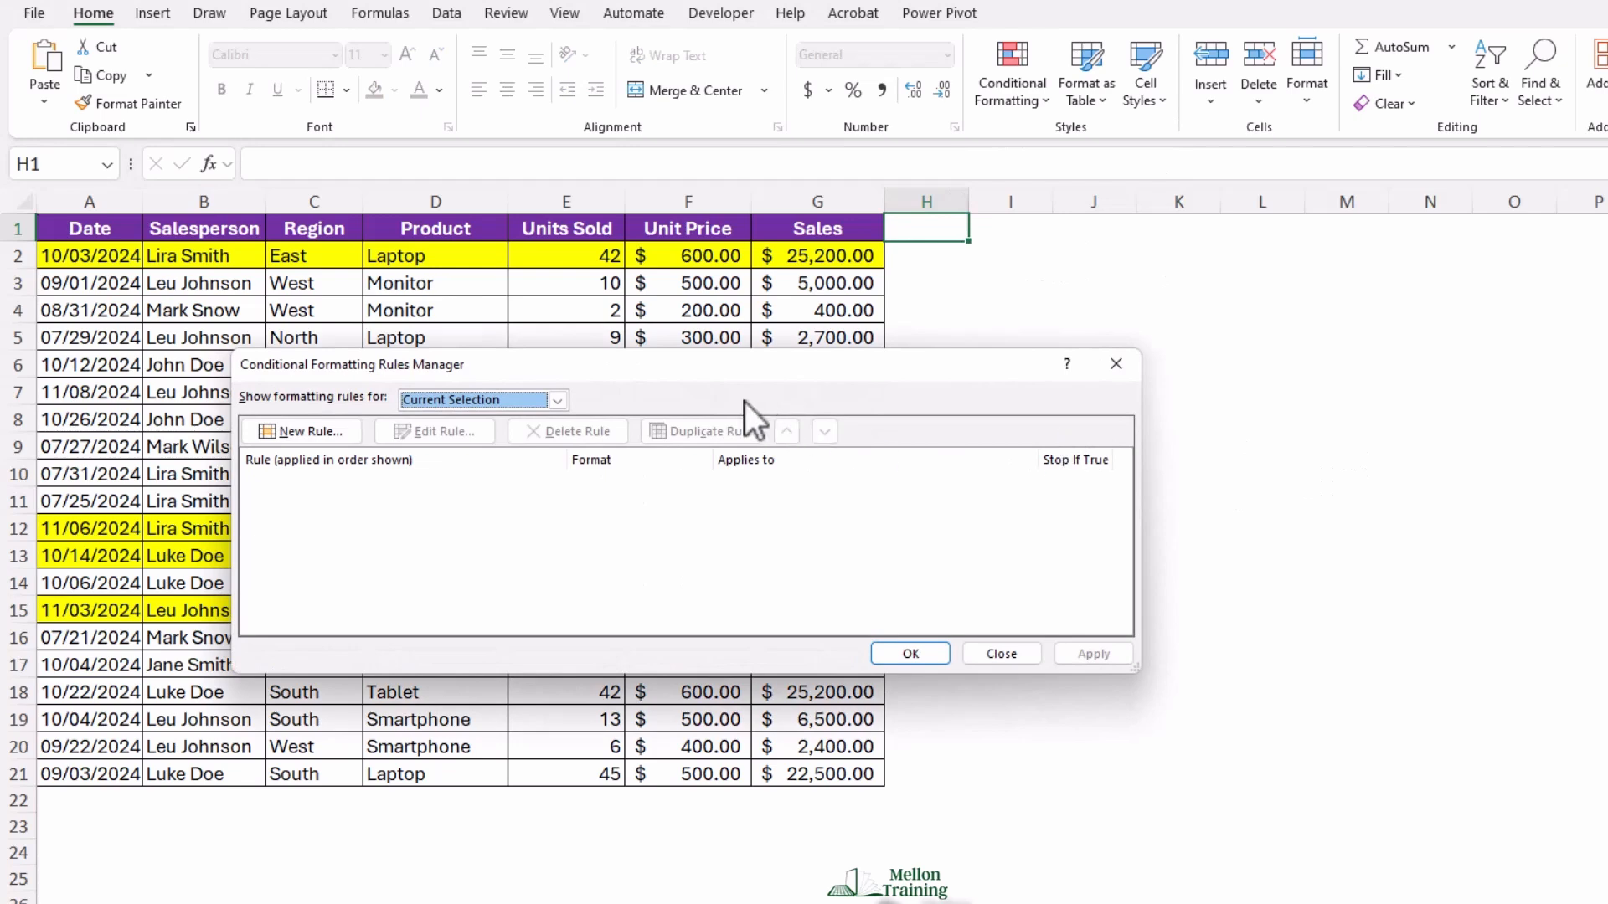
left_click_drag(750, 370, 807, 450)
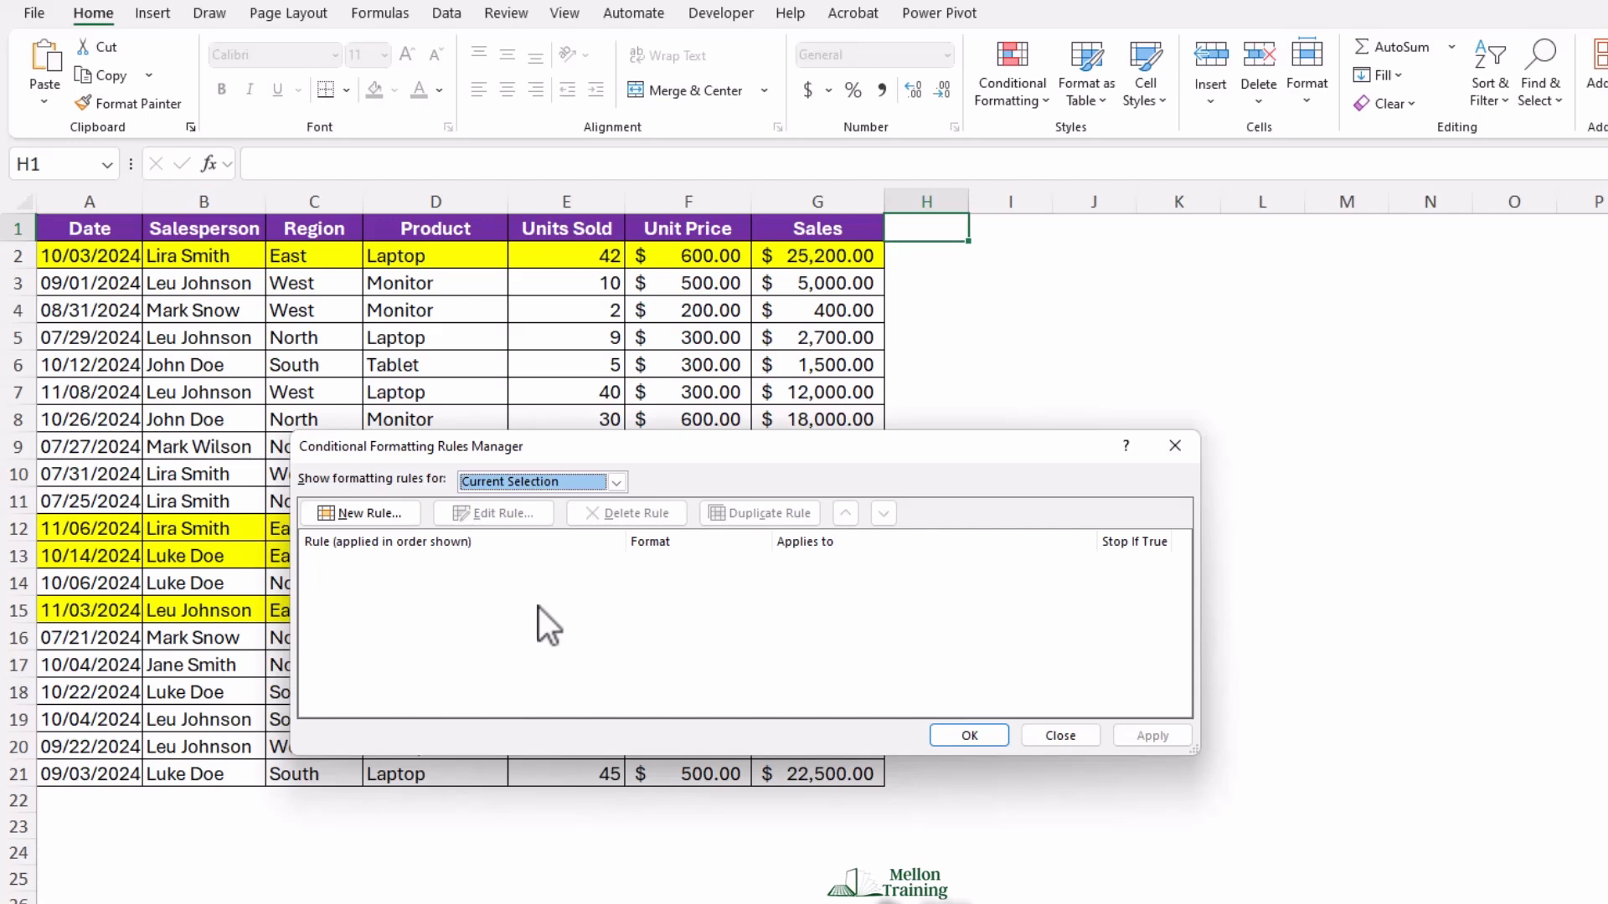
left_click(1083, 737)
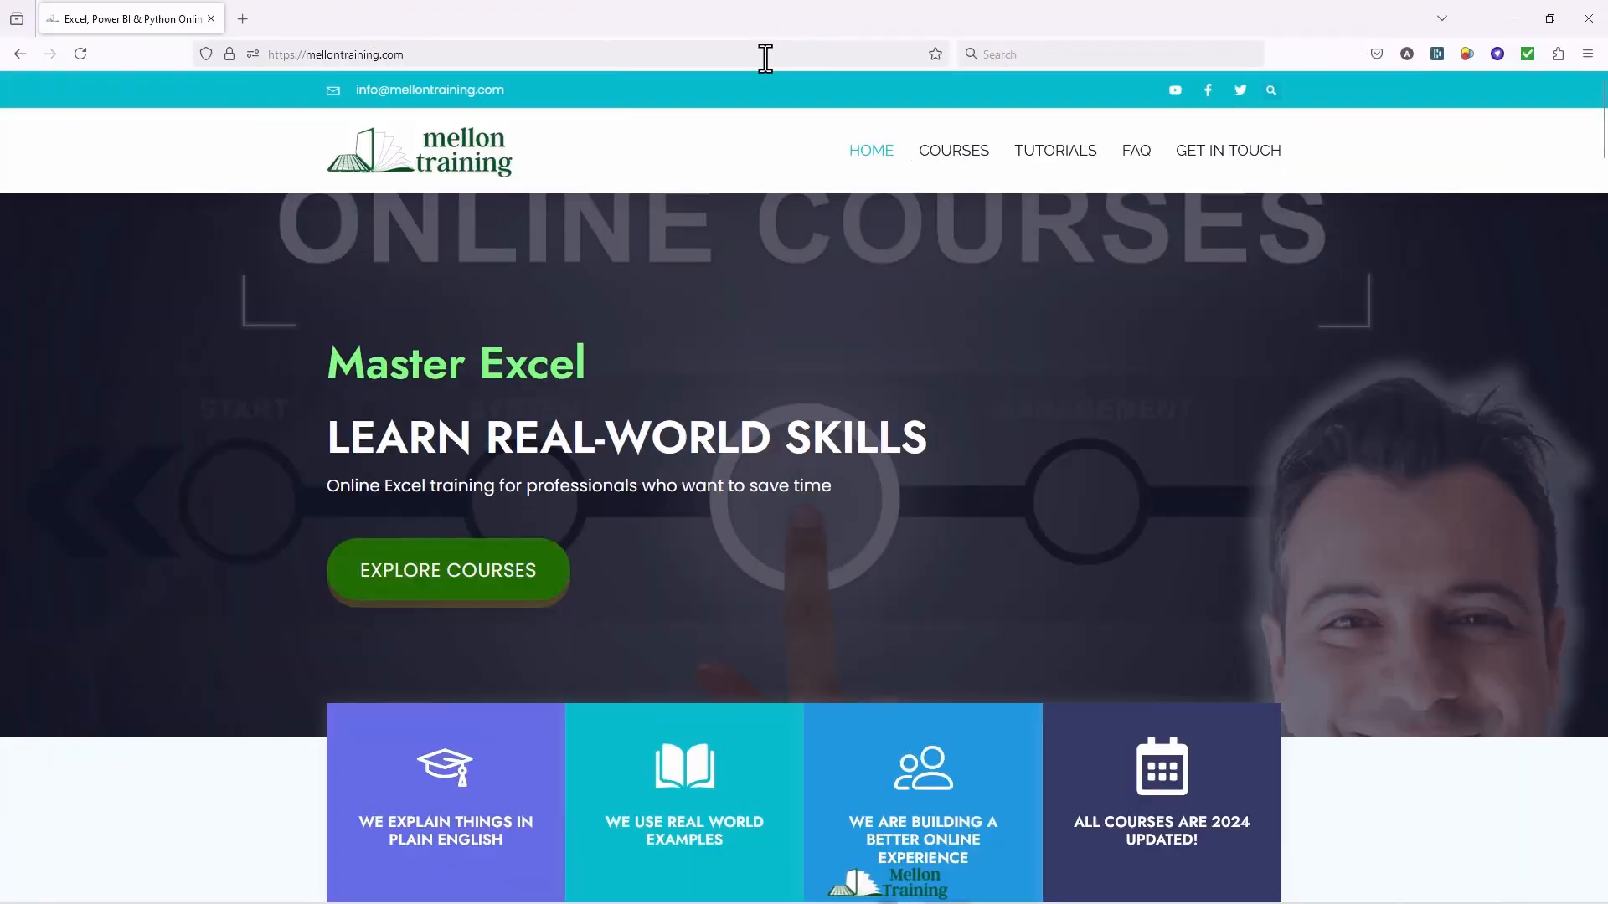
- In the web browser, find the Excel Tips & Shortcuts: 100+ Powerful Hacks for Beginners course on the Mellon Training home page and open it
scroll(812, 360, "down", 20)
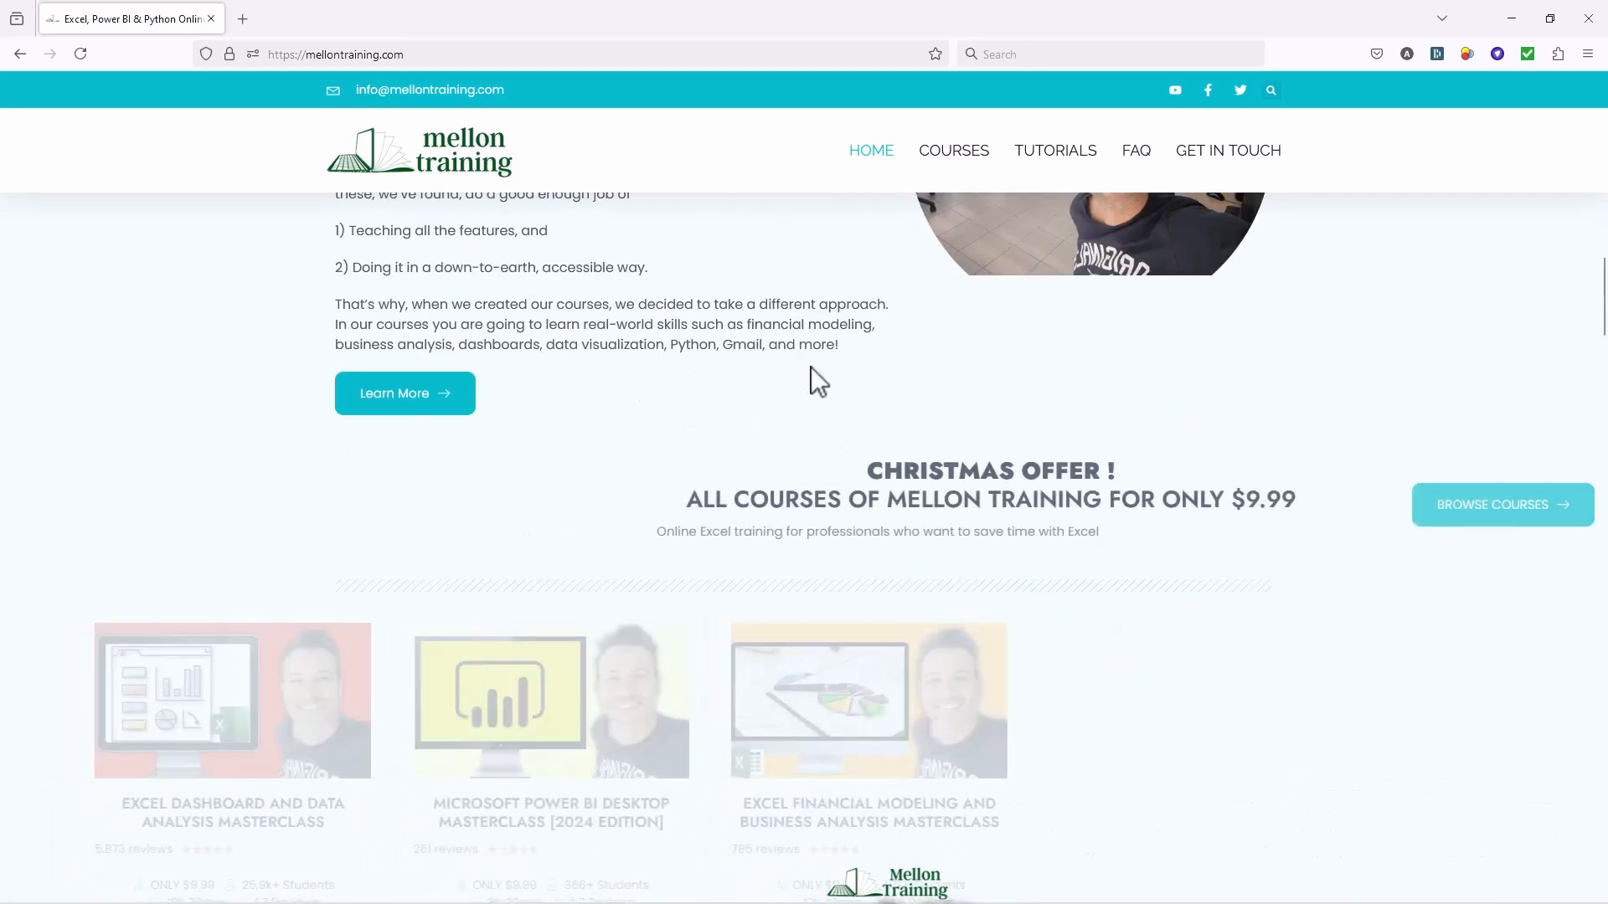
scroll(811, 367, "down", 8)
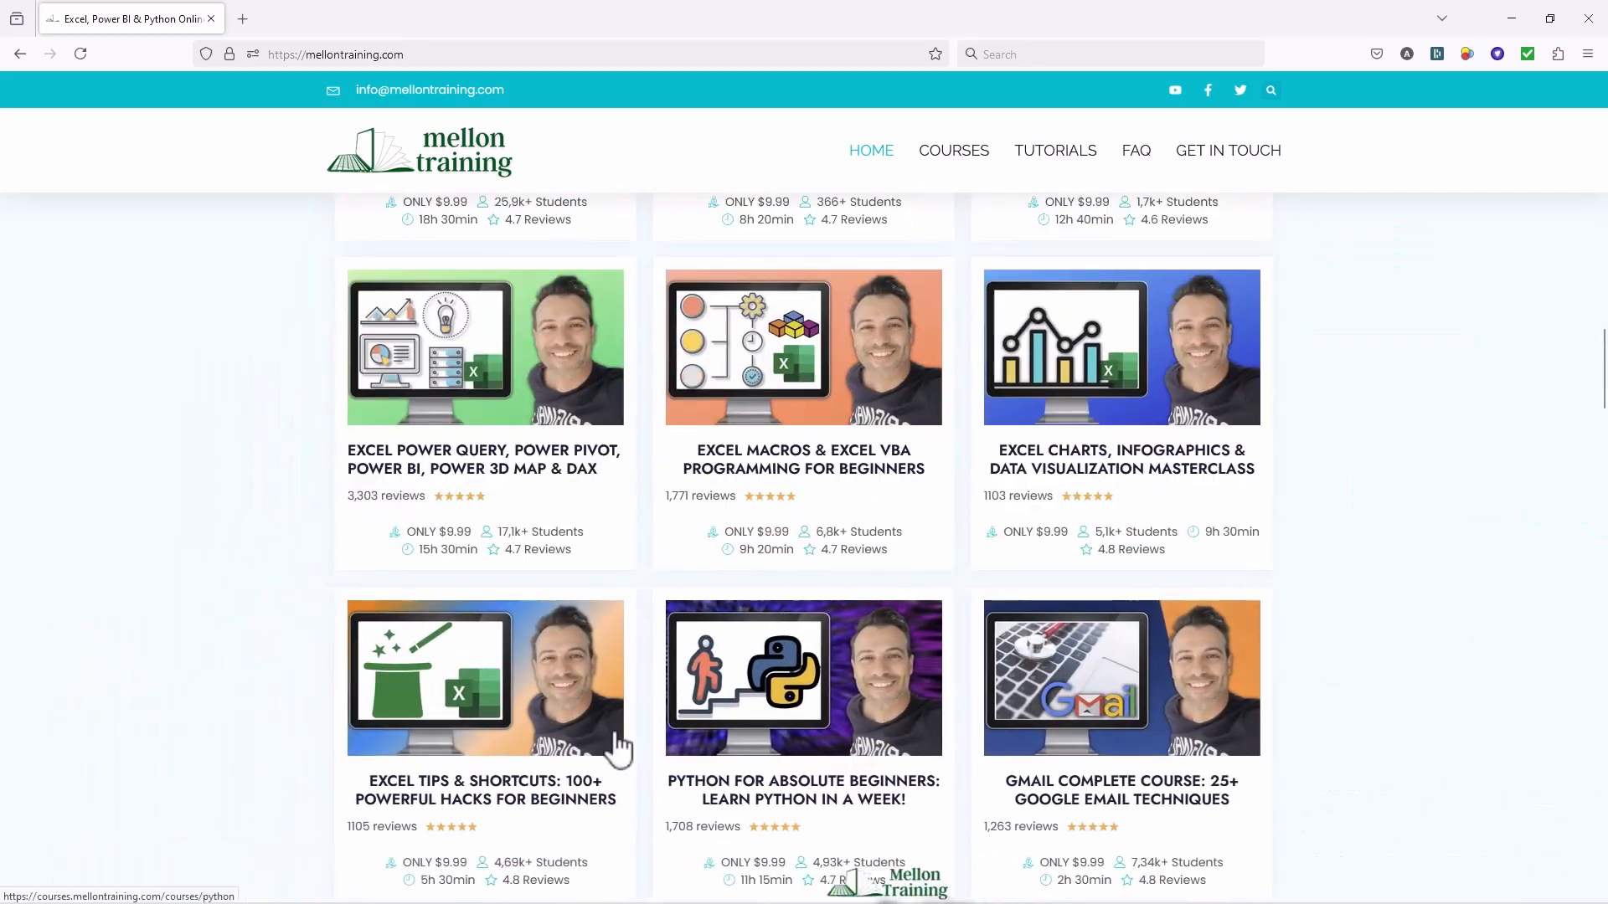
scroll(498, 829, "down", 4)
left_click(466, 337)
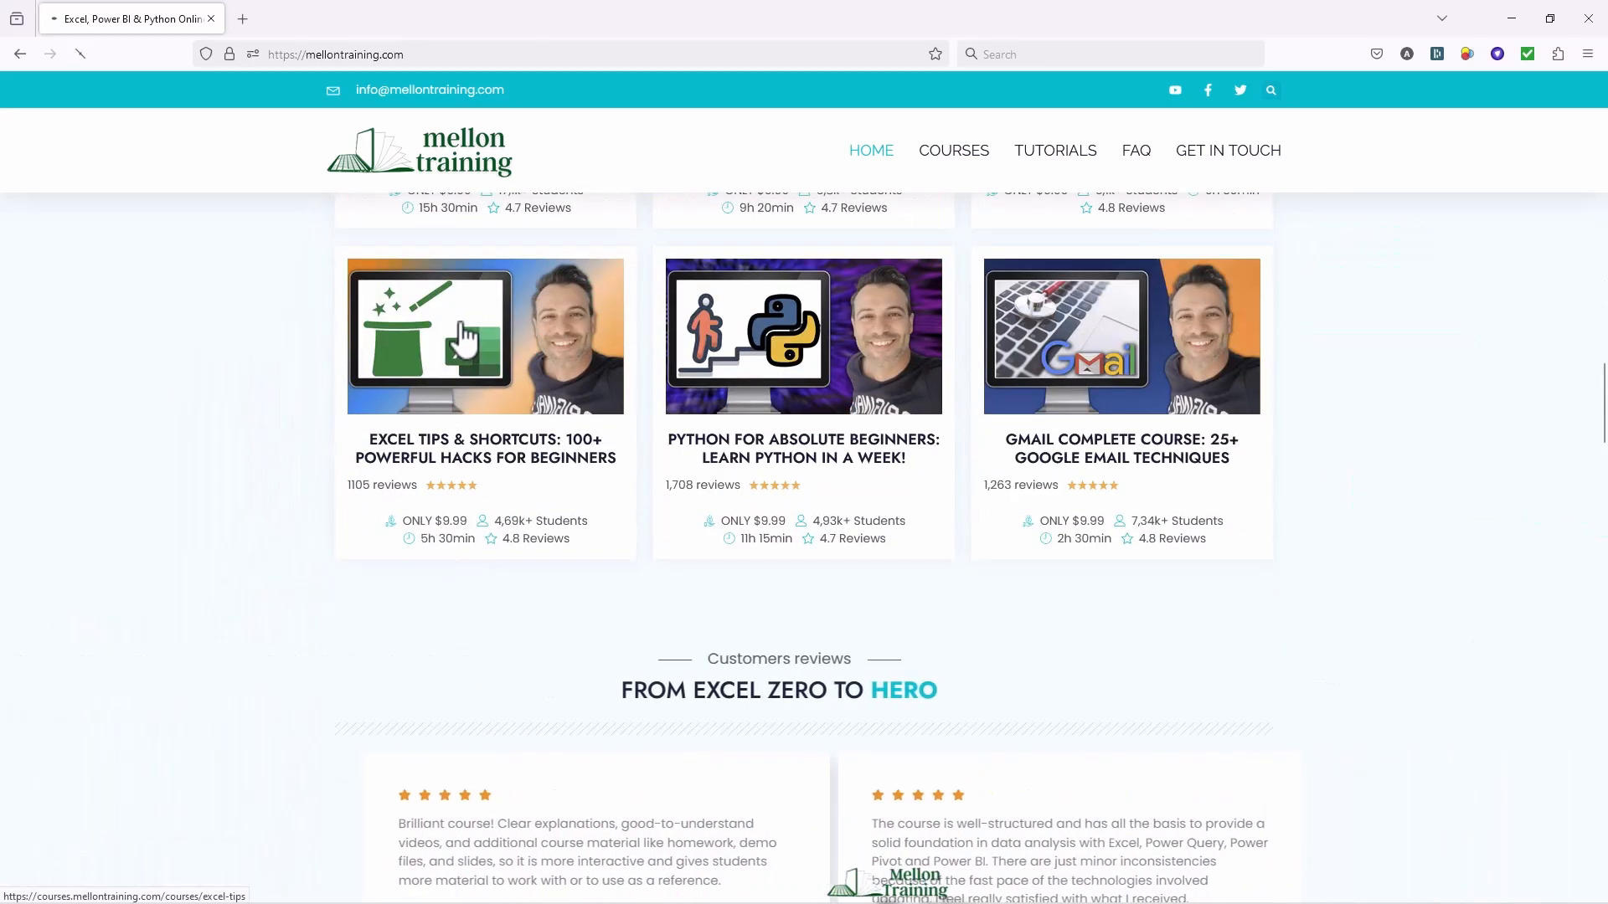
- Expand the full course curriculum of the Excel tips course and look through its sections
scroll(951, 438, "down", 3)
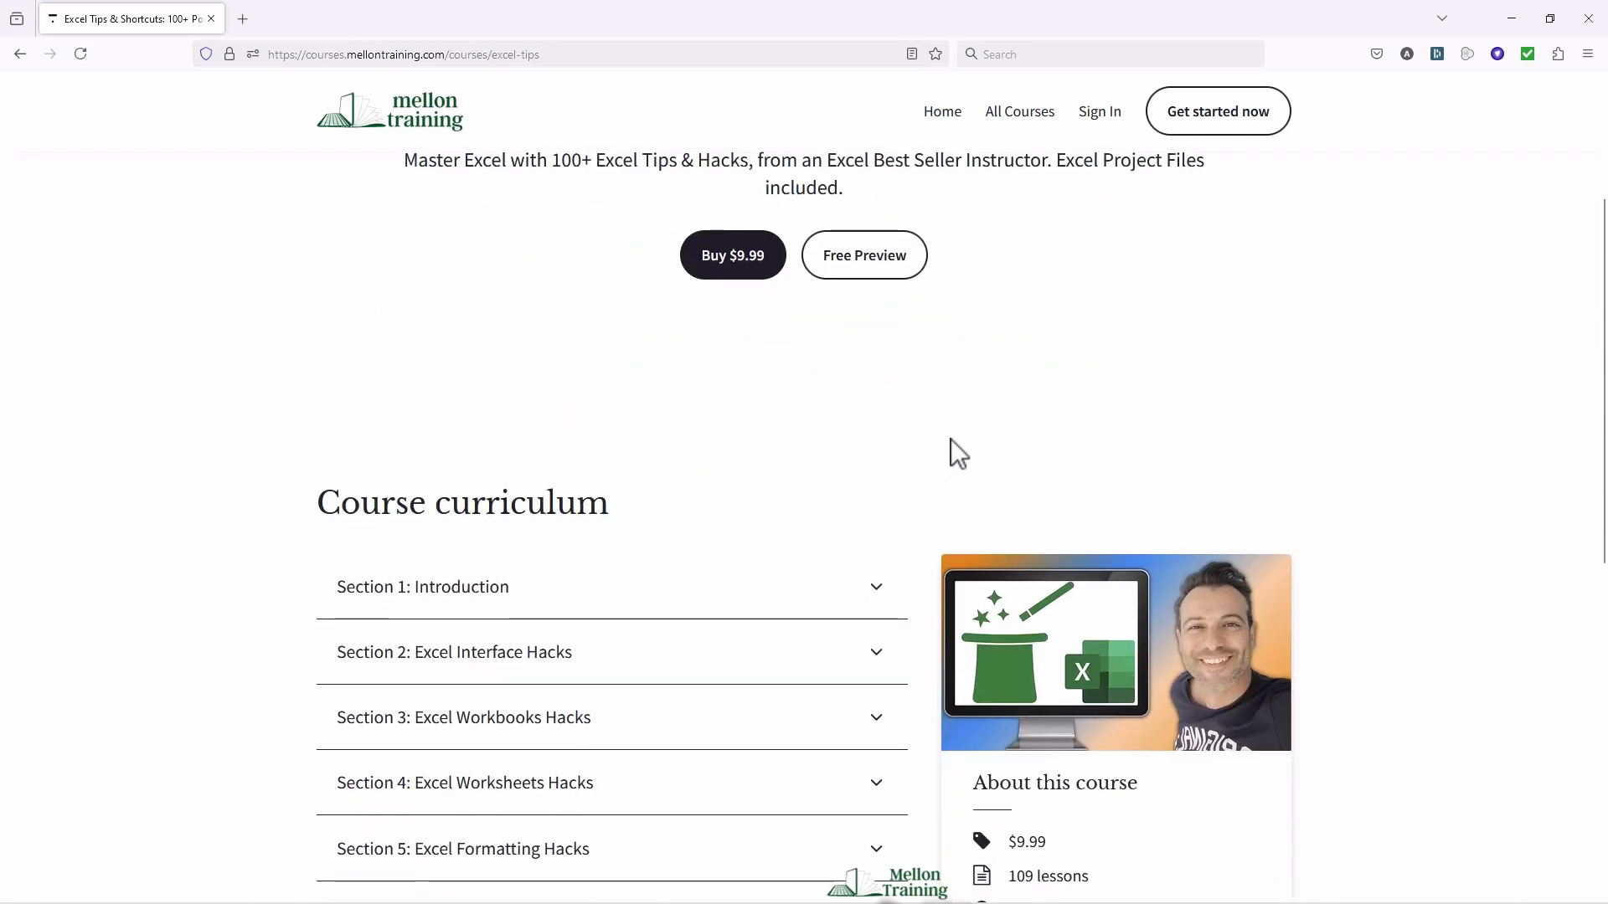
scroll(951, 439, "down", 4)
left_click(368, 646)
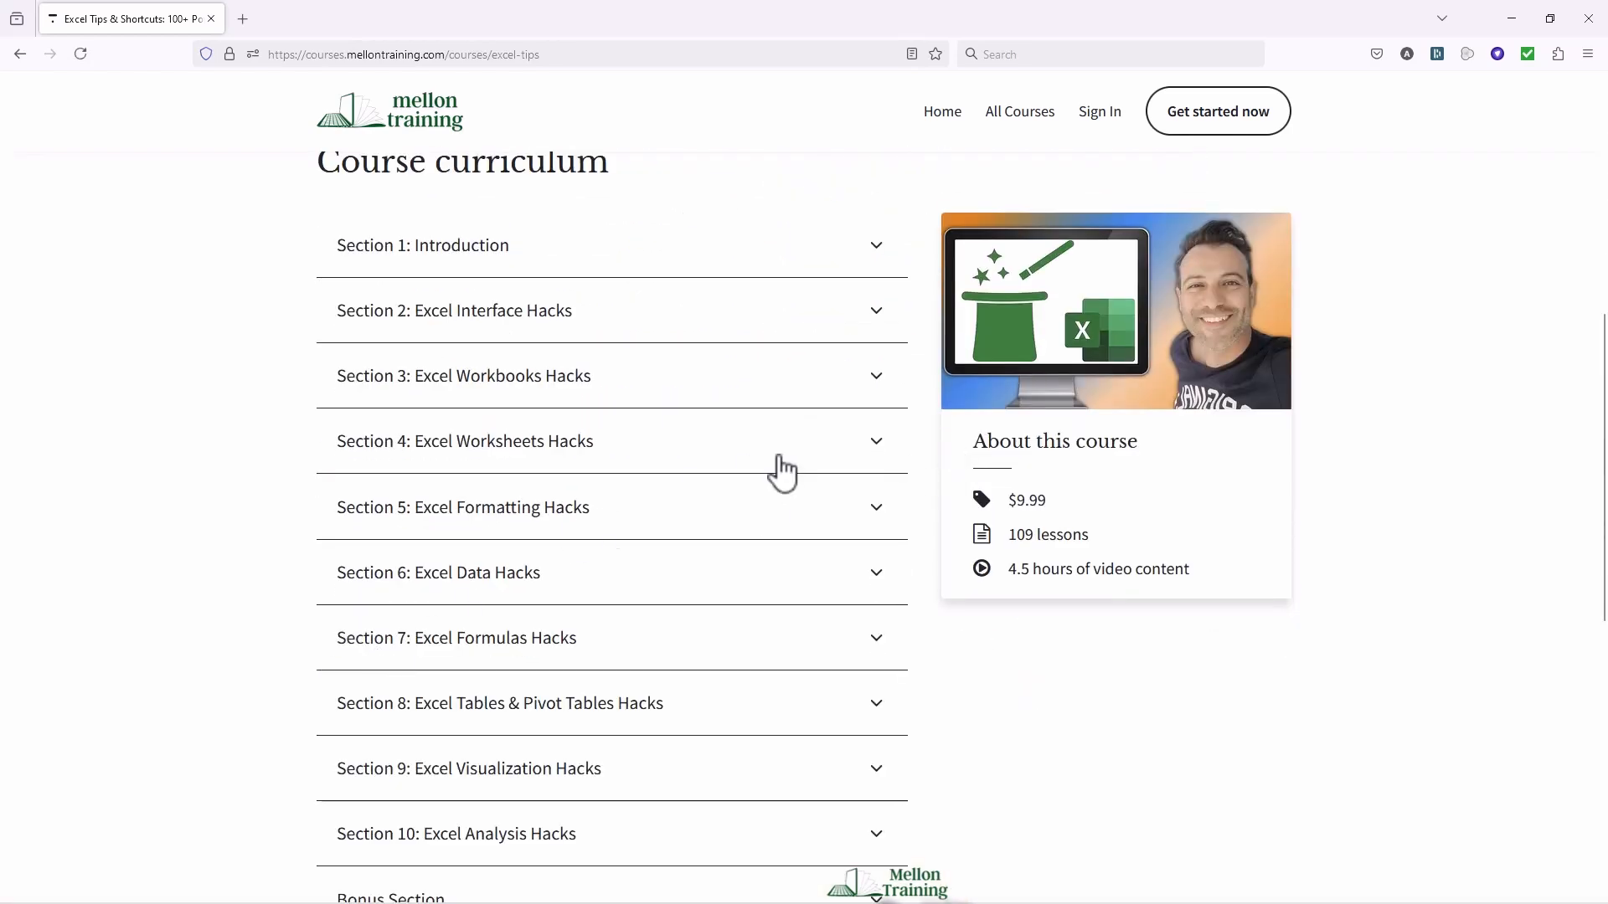
scroll(787, 452, "down", 1)
scroll(692, 480, "down", 2)
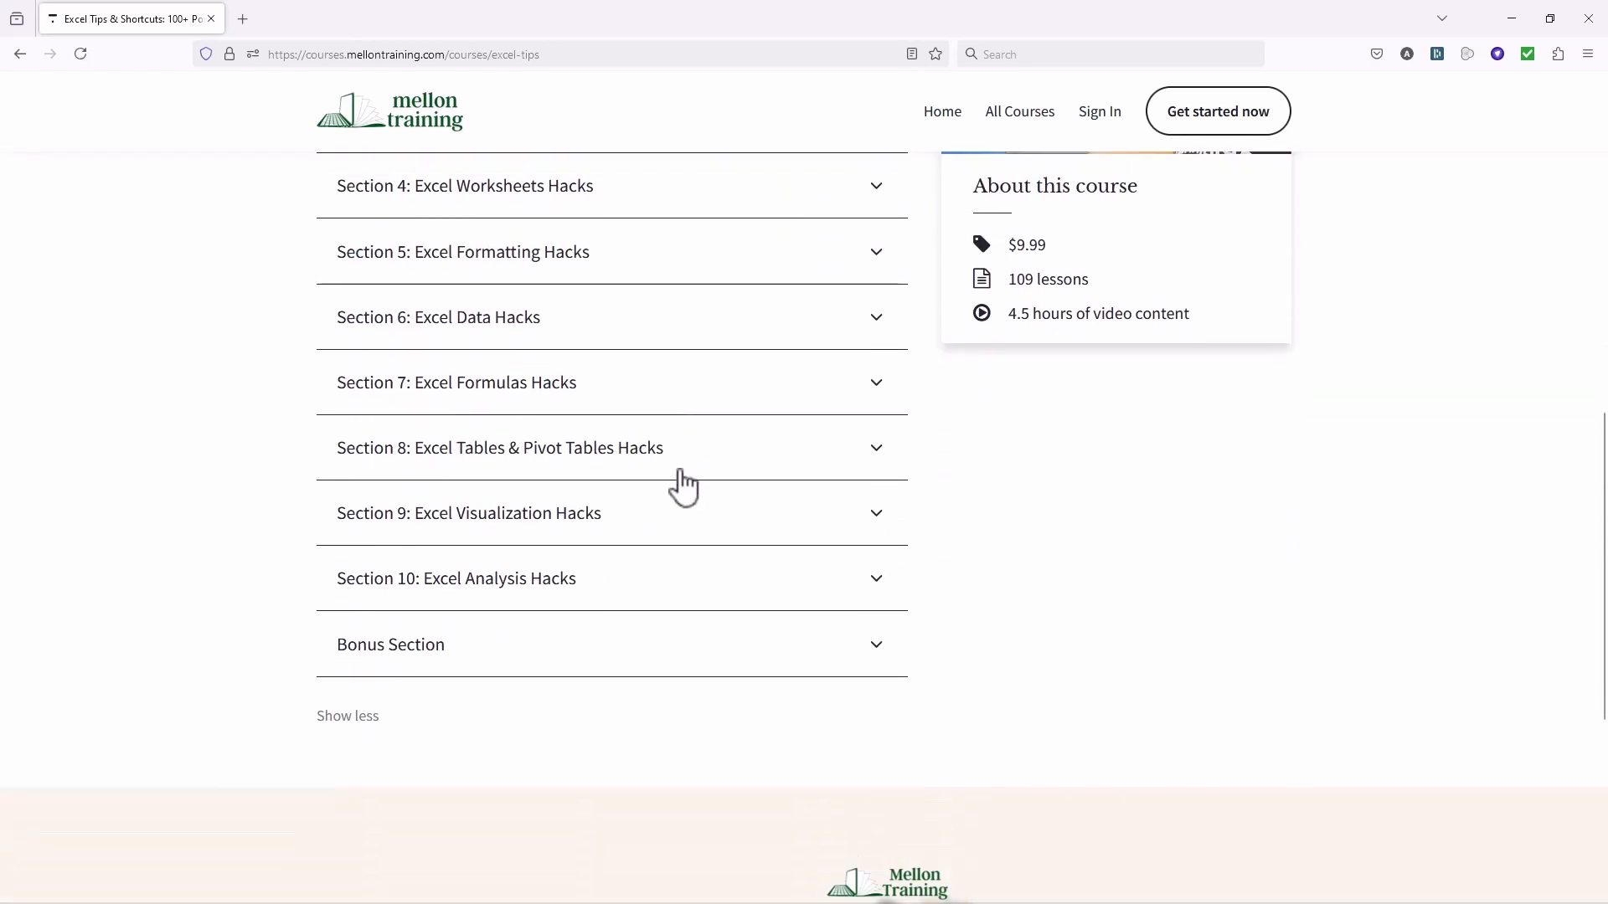
scroll(683, 486, "up", 3)
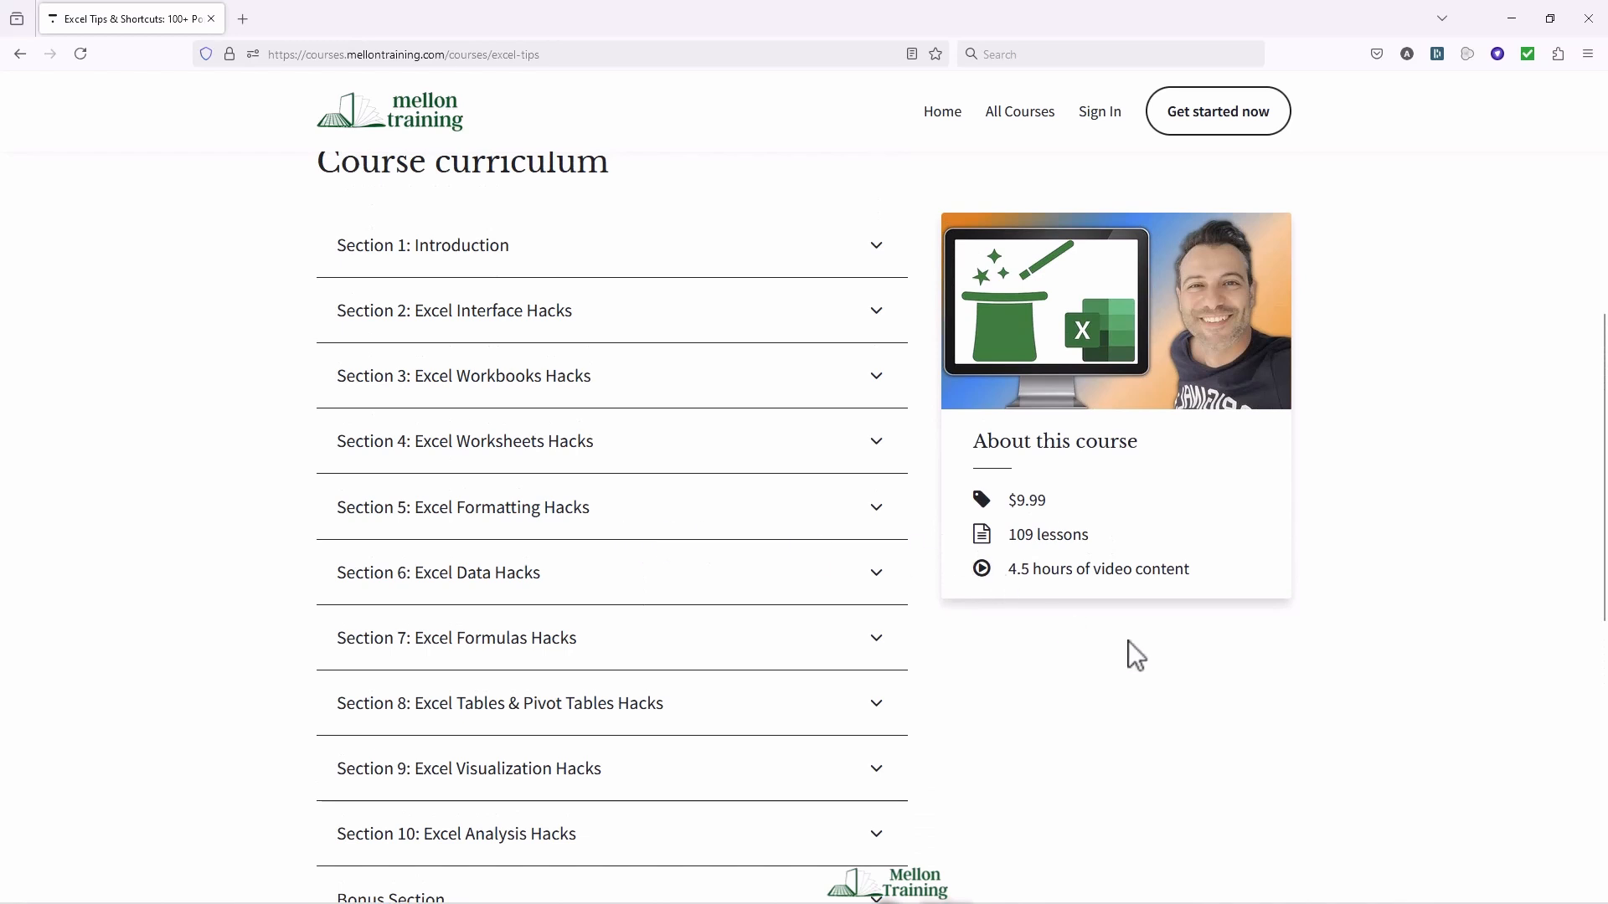